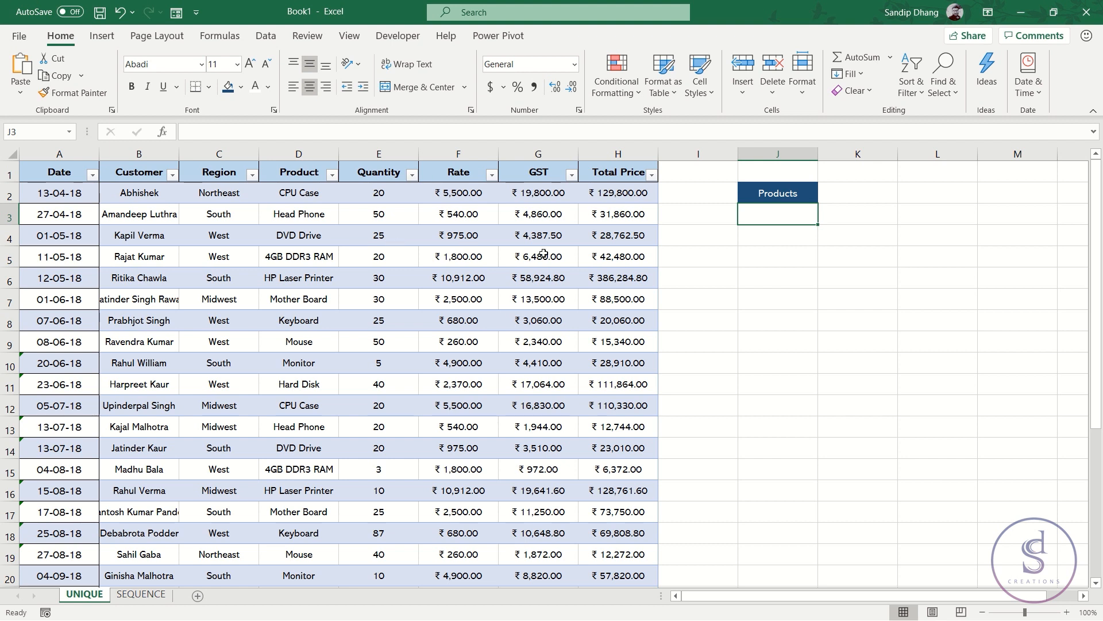
Start a UNIQUE formula in cell J3 with the table's Product column, Table1[Product], as its array
type("=uniq")
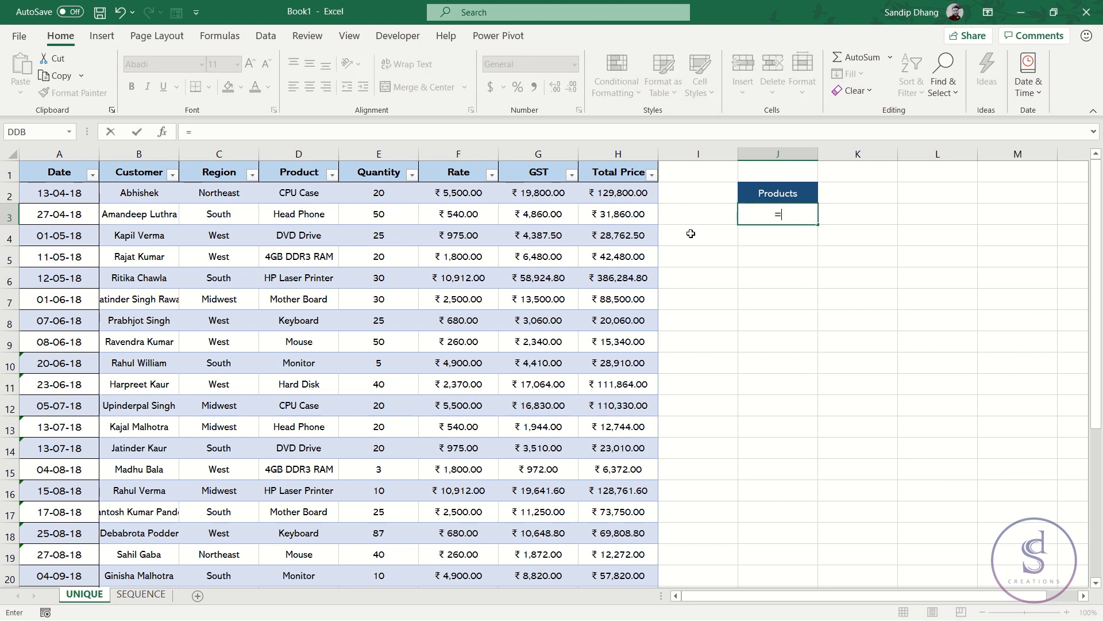
key("Tab")
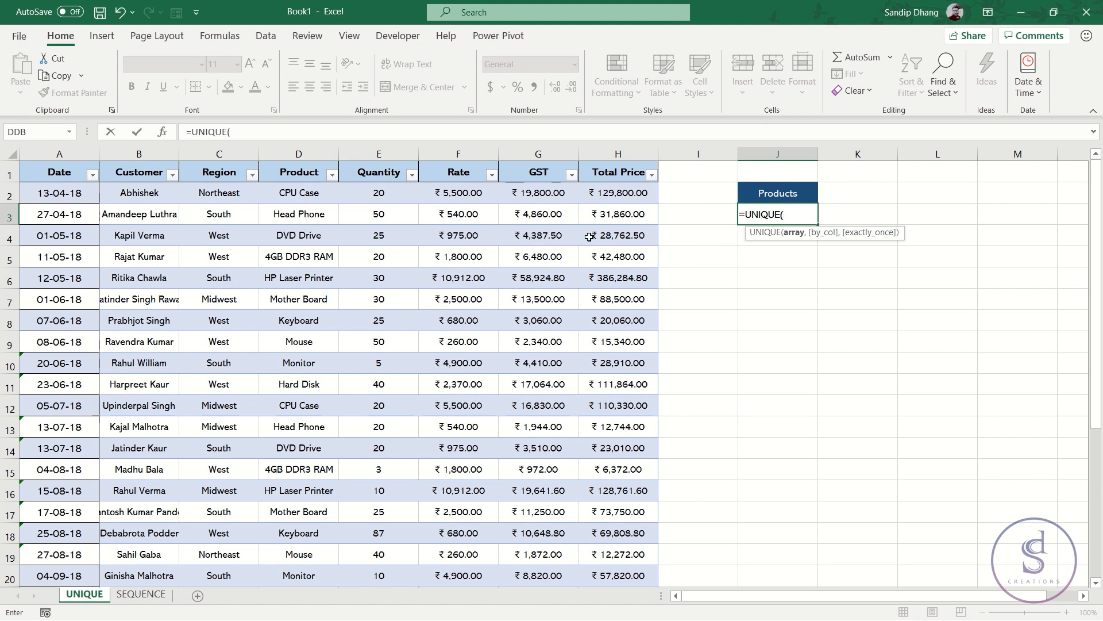
left_click(304, 192)
key("ctrl+shift+Down")
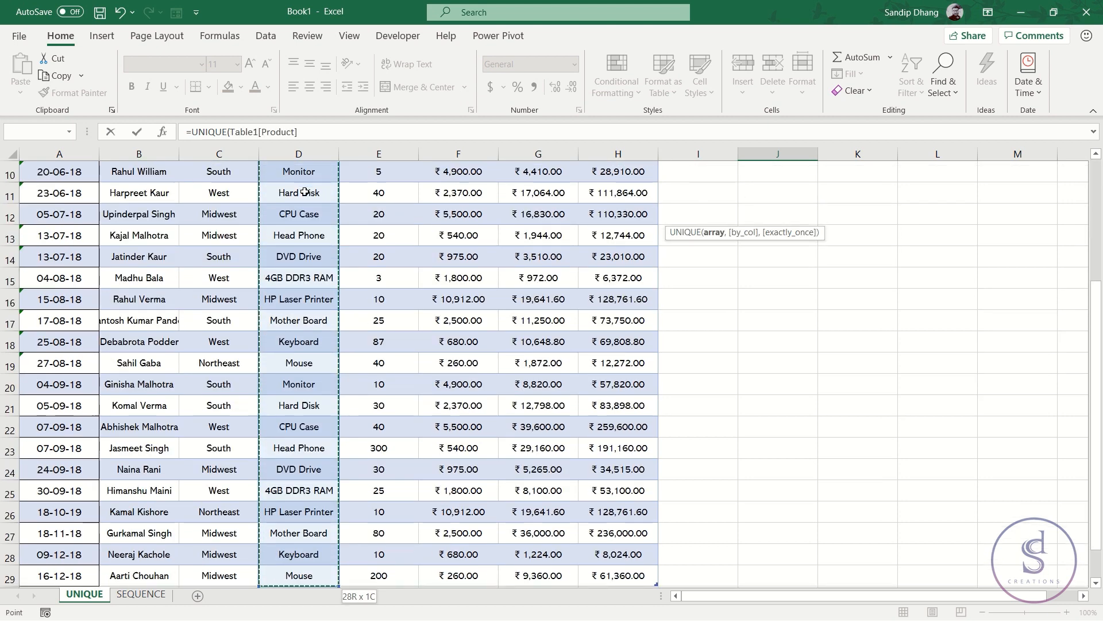
scroll(572, 258, "up", 3)
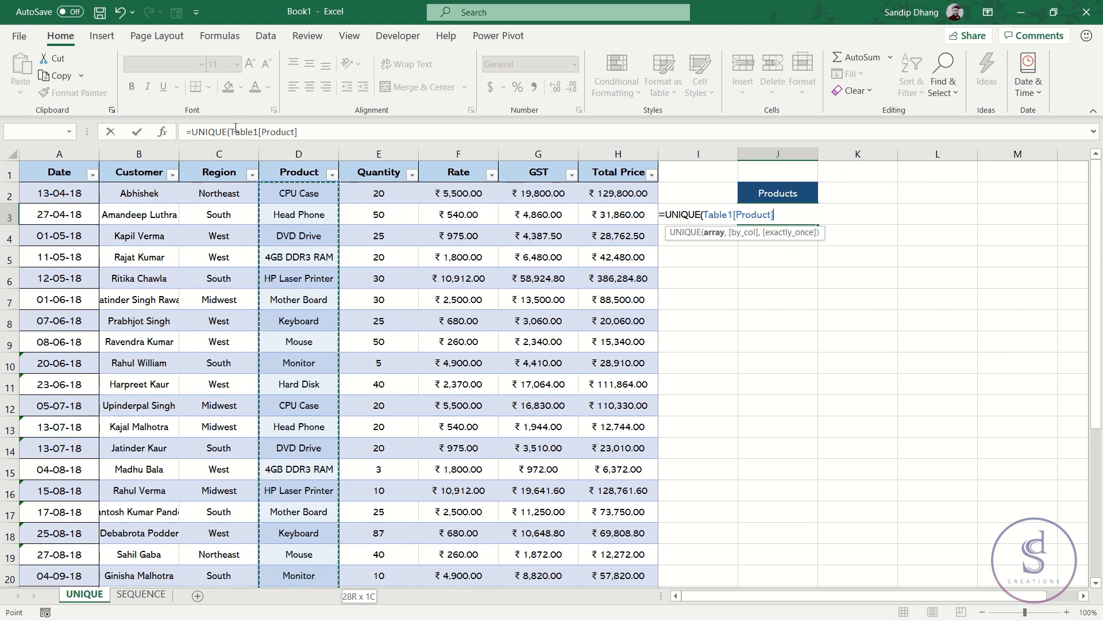
Complete the J3 formula with FALSE for both by_col and exactly_once, and review the resulting product list
type(",")
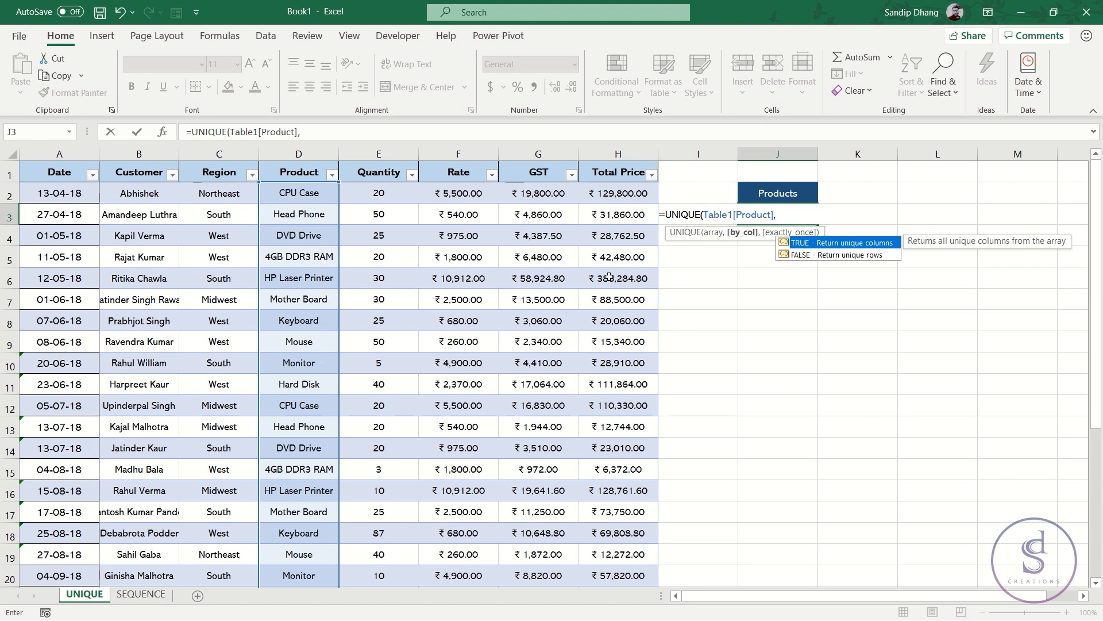
key("Down")
key("Tab")
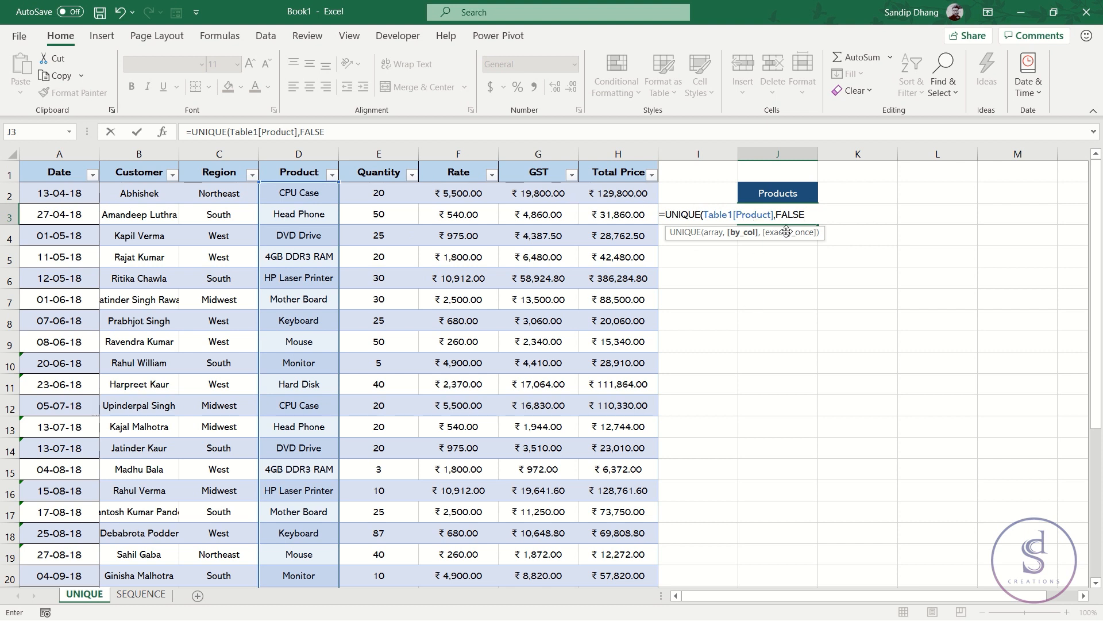
type(",")
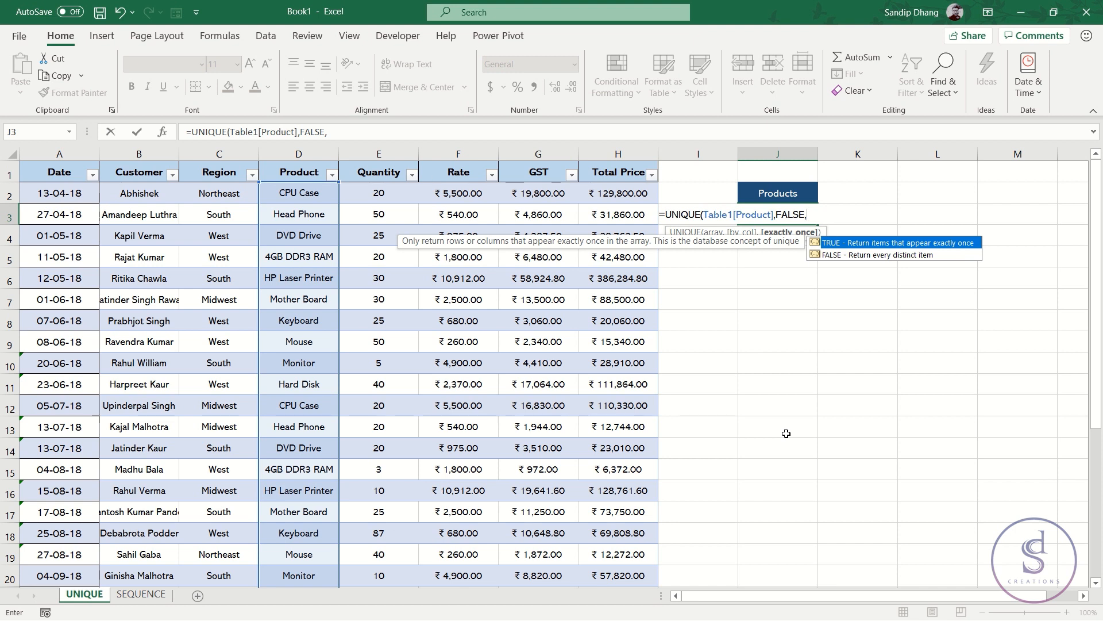
left_click(898, 258)
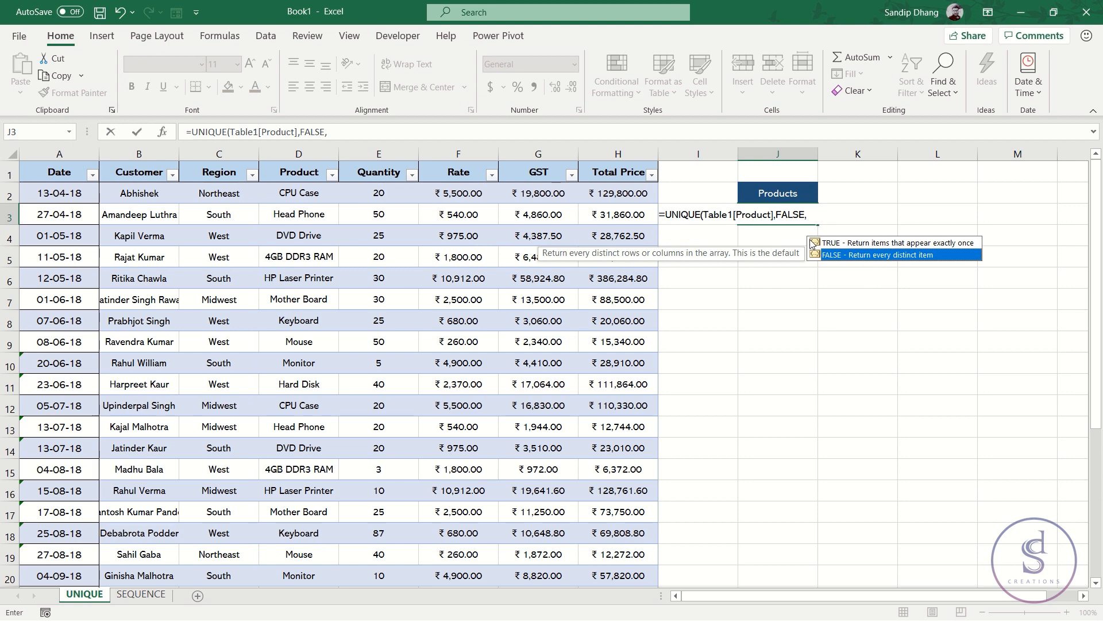
key("Tab")
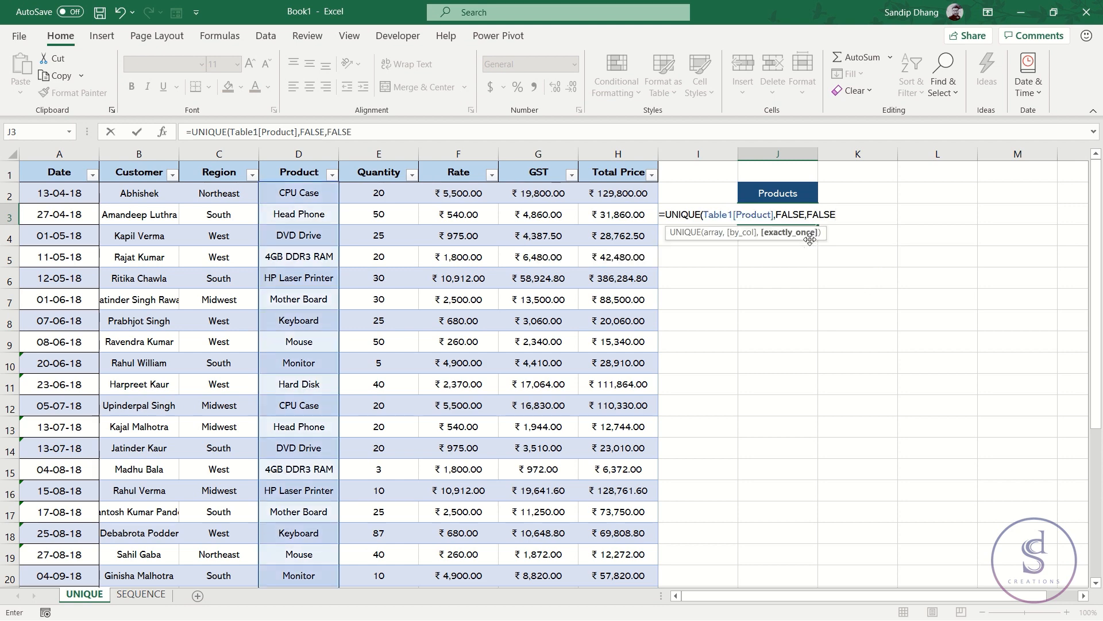
type(")")
key("Return")
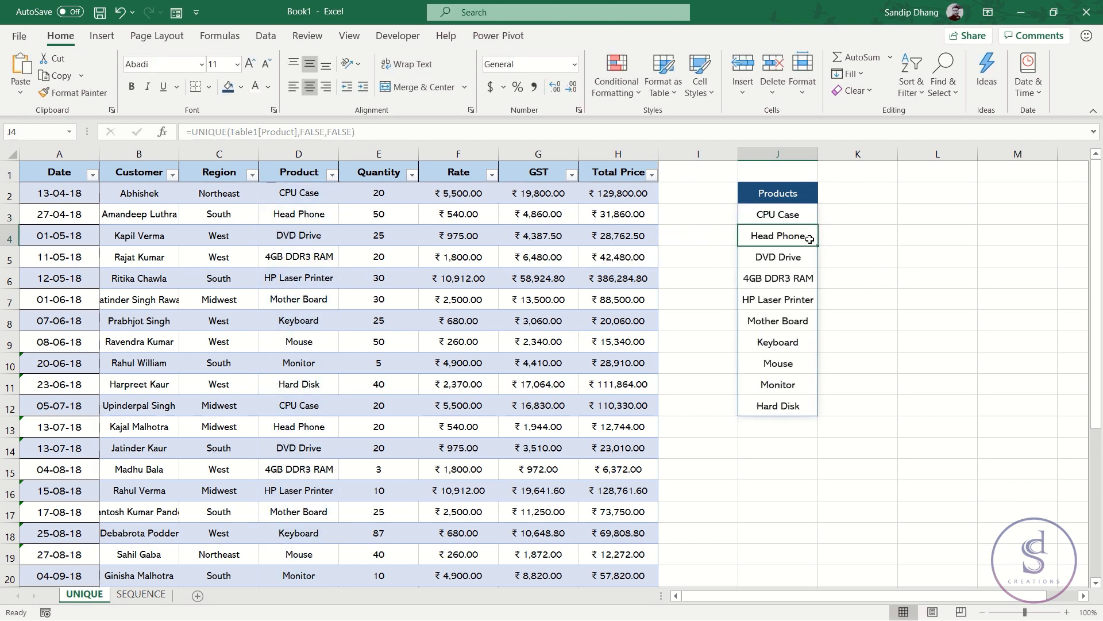
left_click_drag(789, 215, 790, 386)
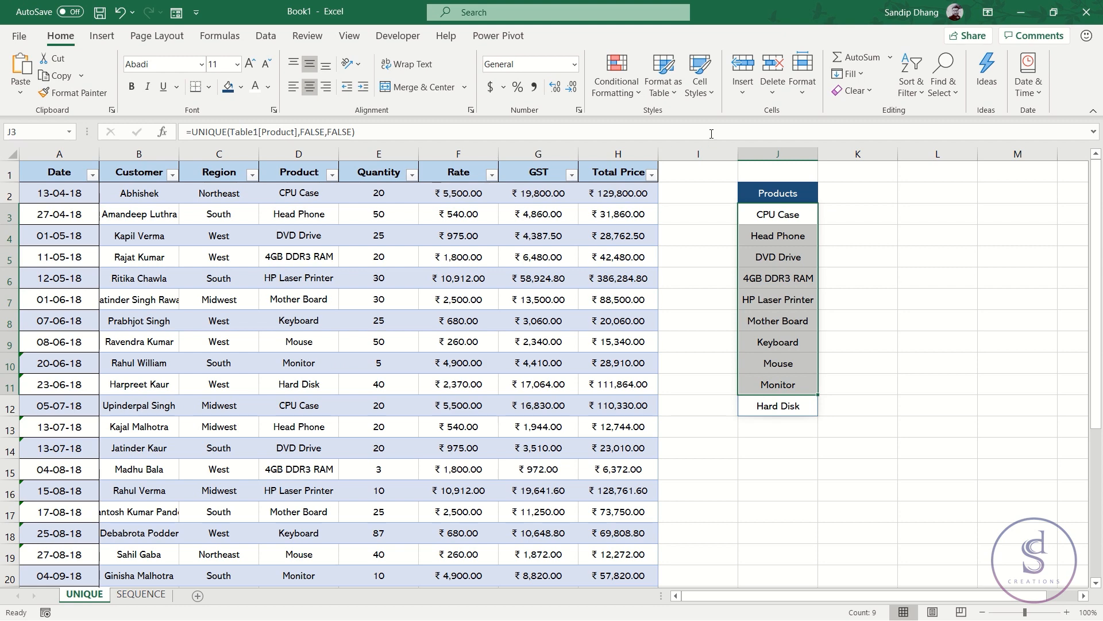
left_click(782, 216)
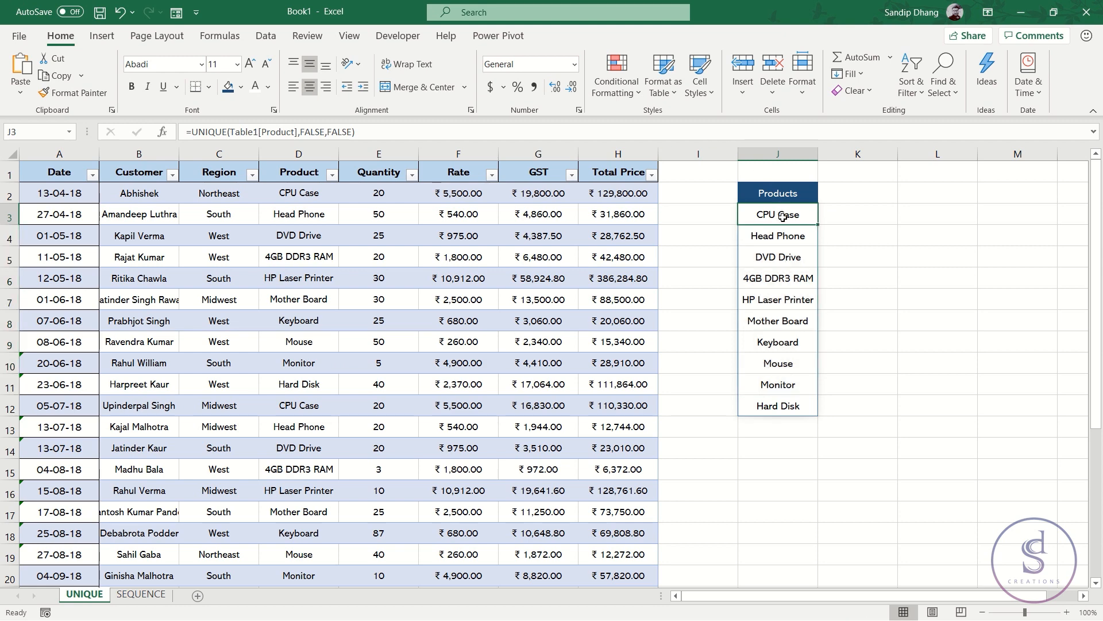
Enter Laptop as a new product in cell D30, directly below the last row of the table
scroll(337, 436, "down", 5)
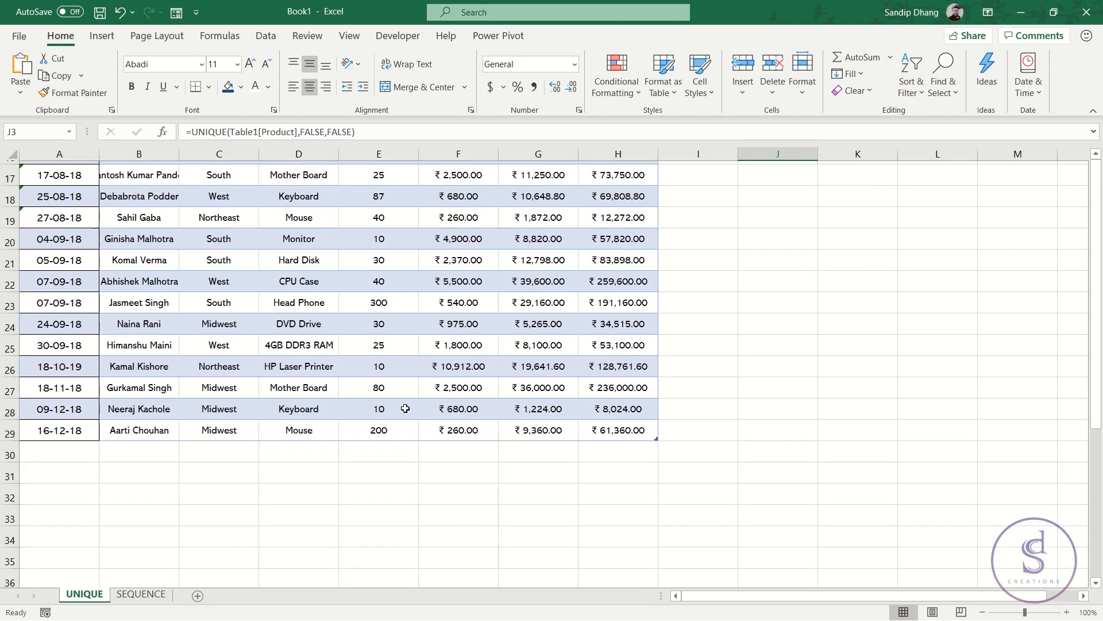
left_click(304, 447)
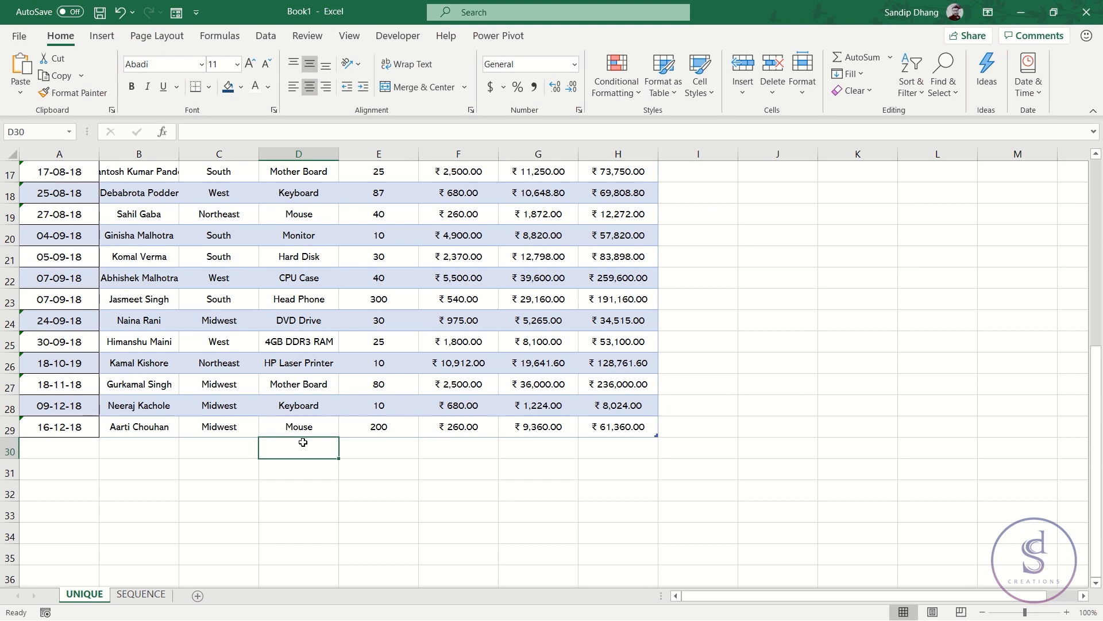
scroll(715, 323, "up", 5)
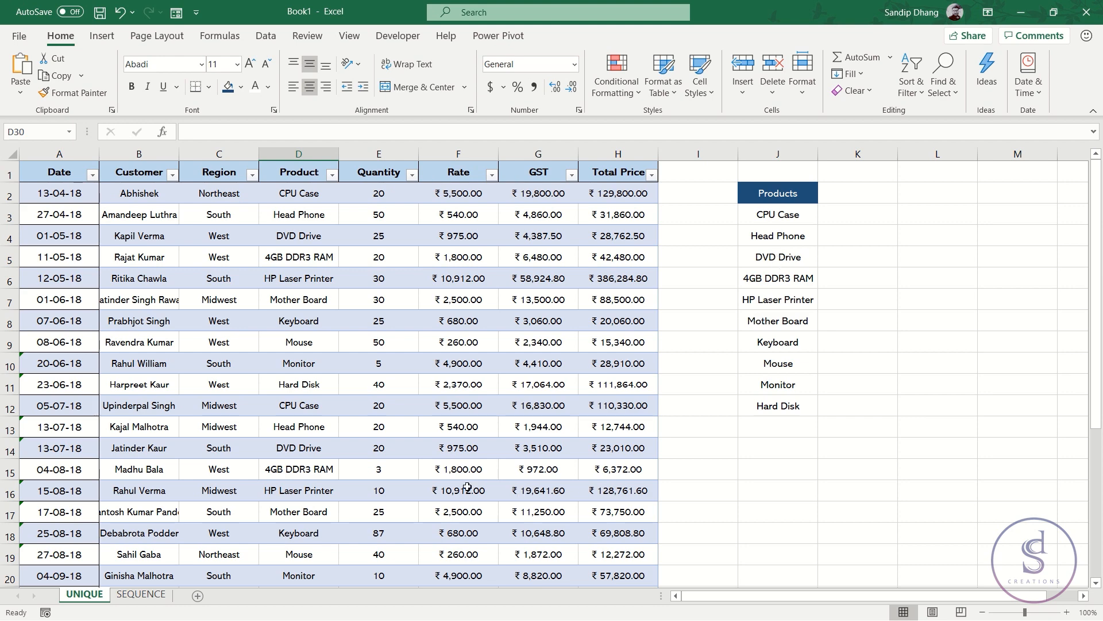
scroll(388, 493, "down", 4)
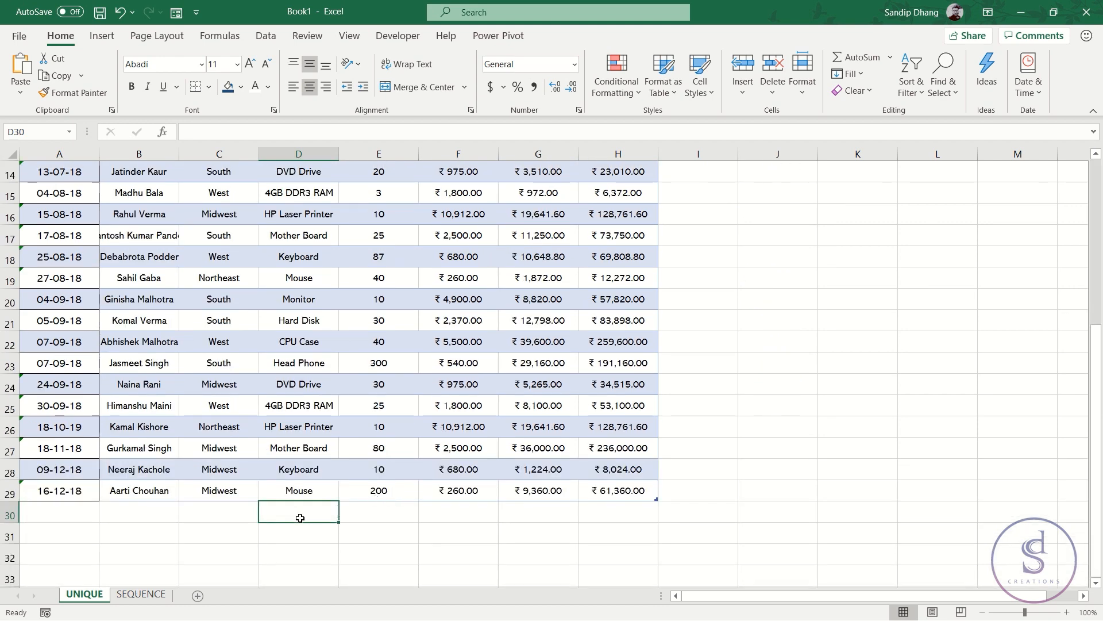
type("Laptop")
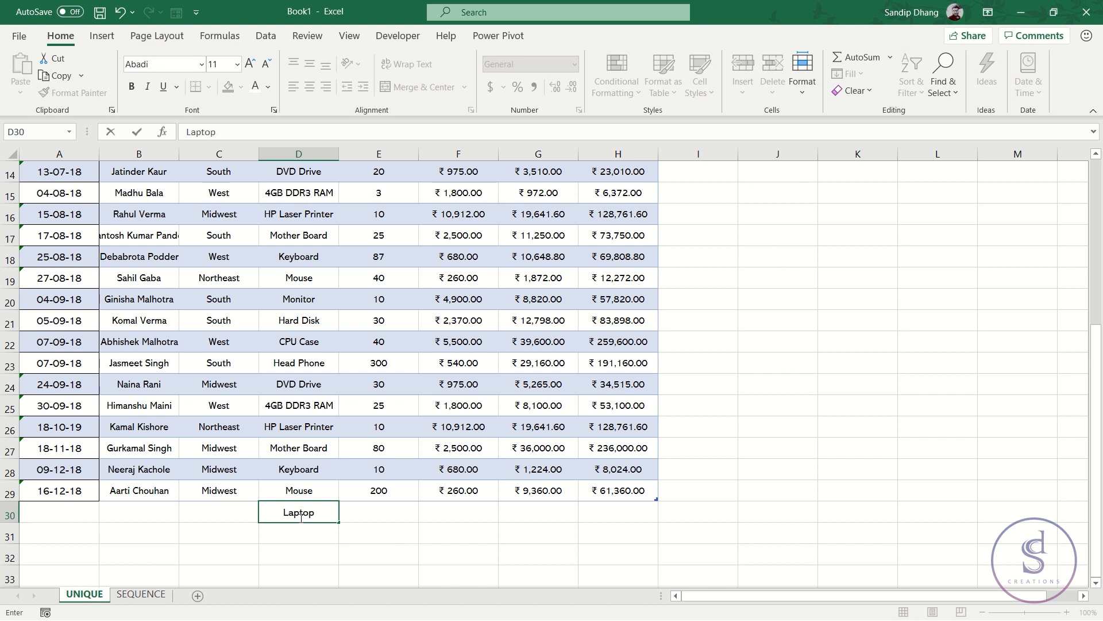
key("ctrl+Return")
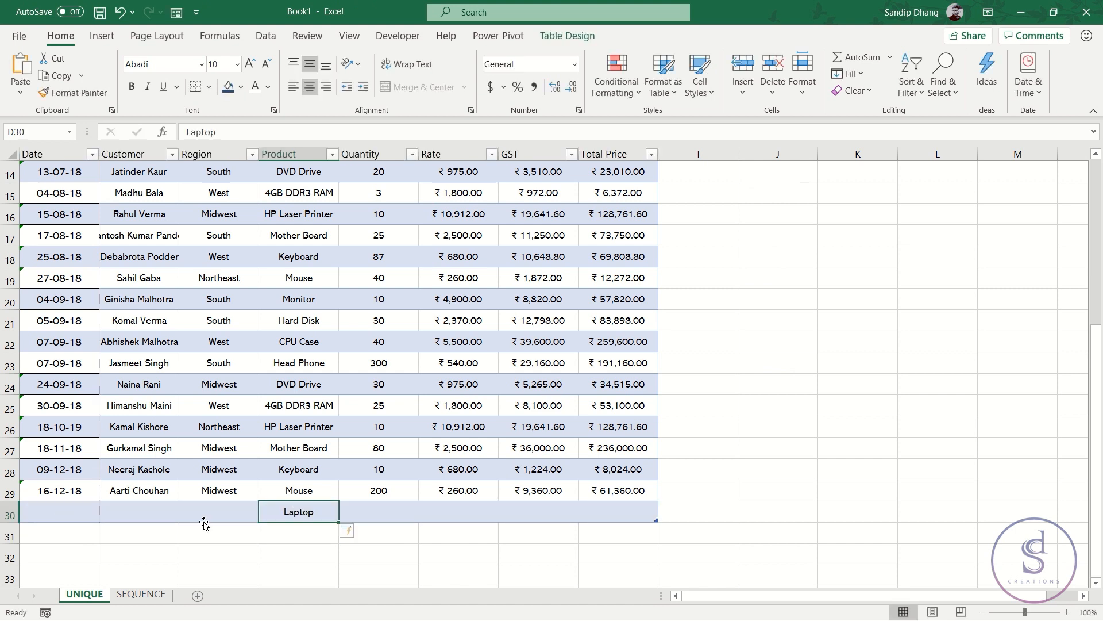
Check the Products list for the added item and inspect the formula behind it
scroll(554, 390, "up", 2)
scroll(555, 389, "up", 3)
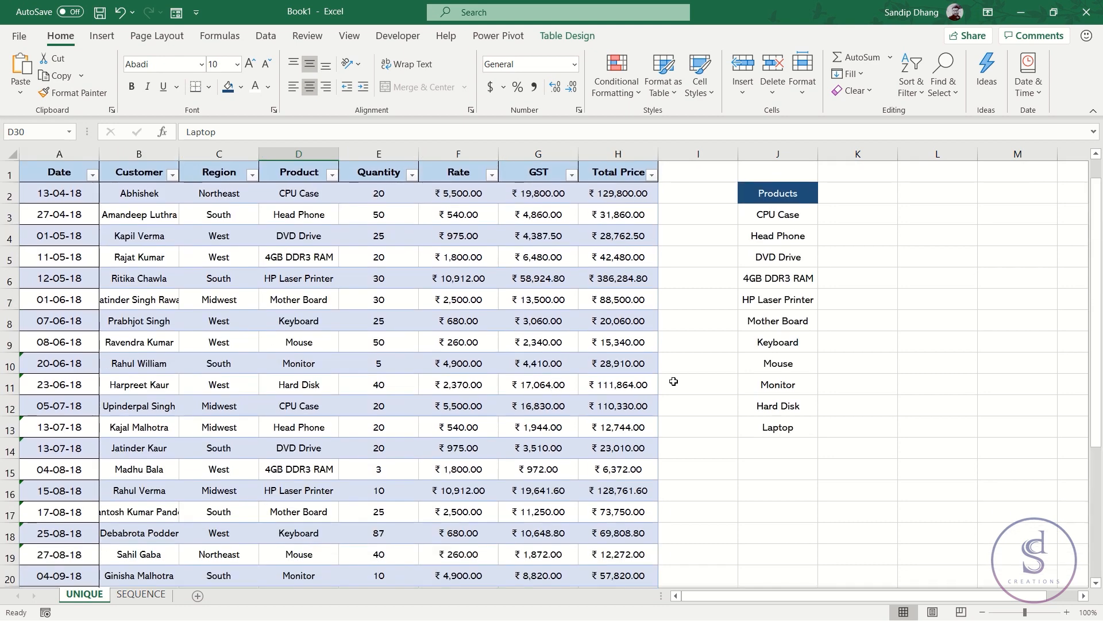
left_click(774, 430)
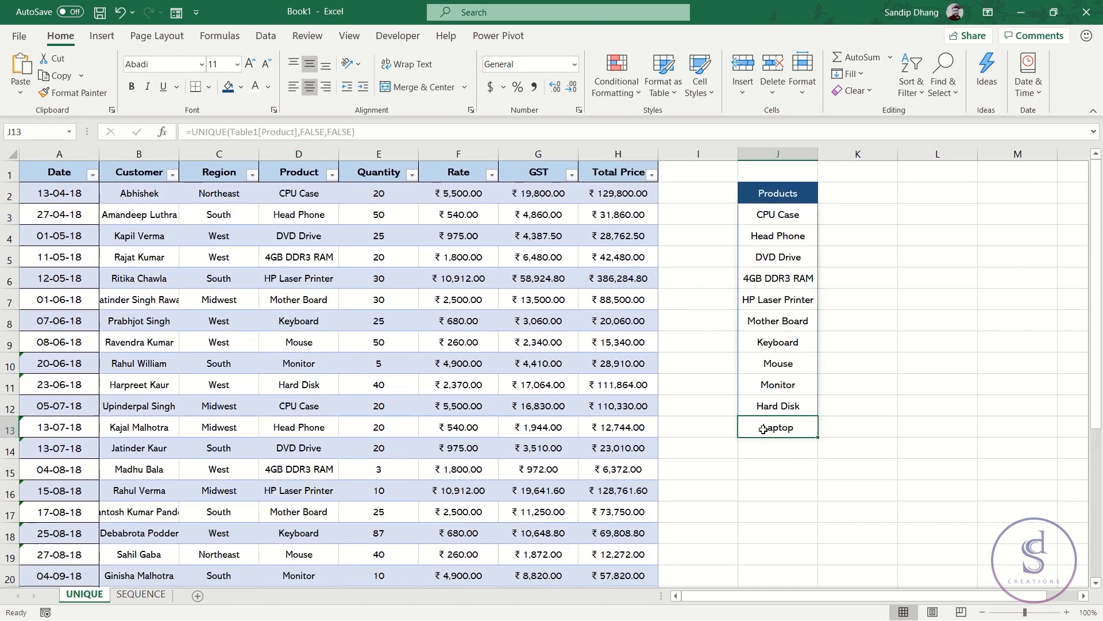
left_click(780, 214)
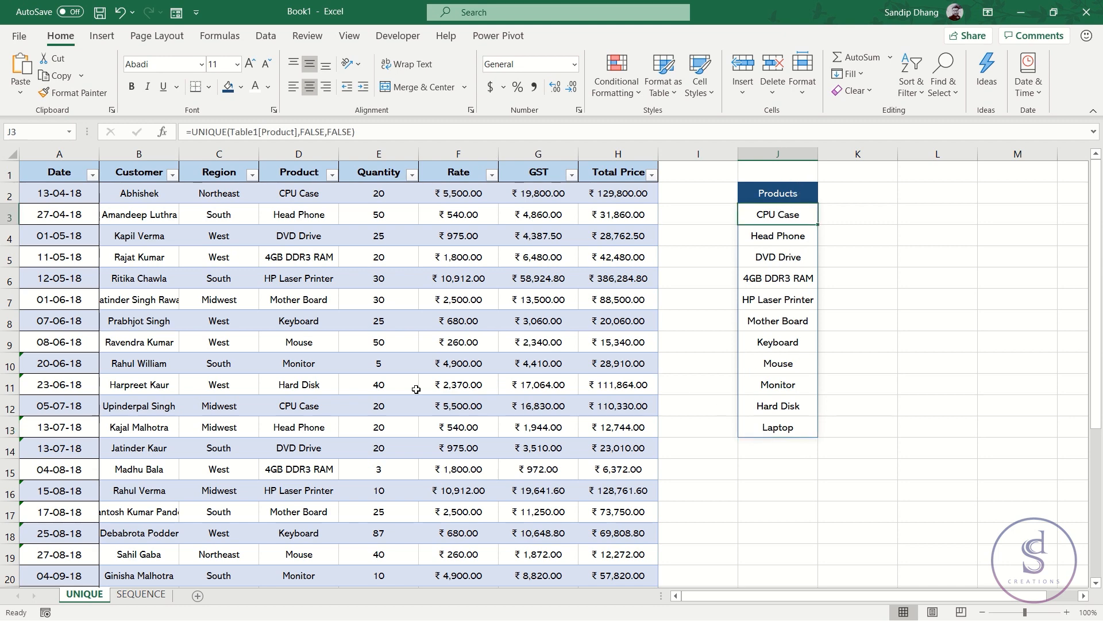
Delete the entire sheet row 30 that holds the Laptop entry
scroll(488, 380, "down", 4)
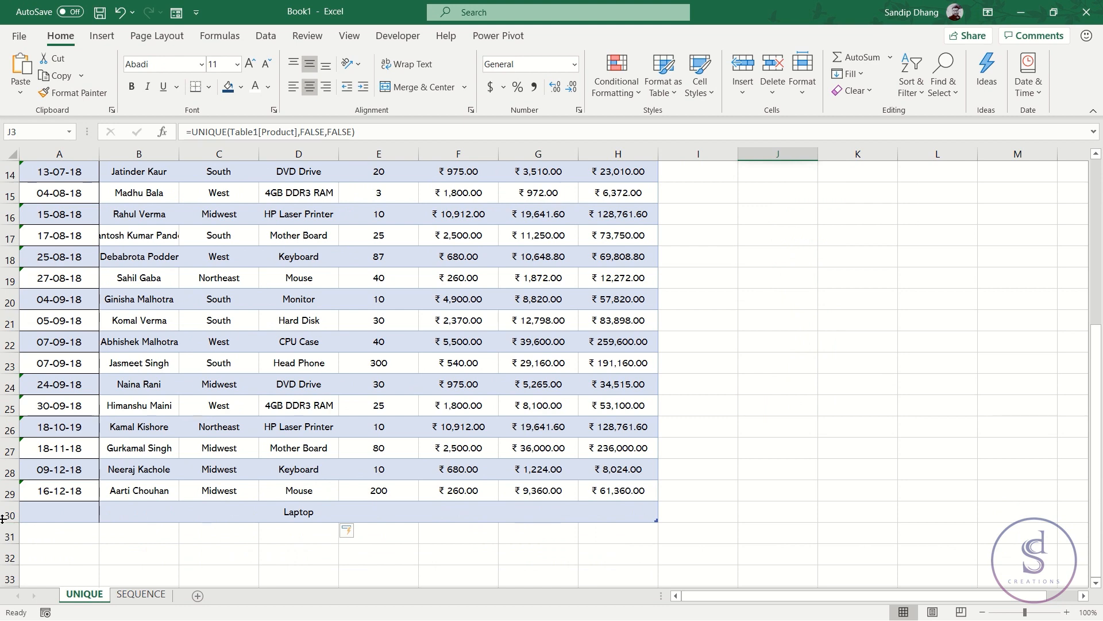
left_click(4, 514)
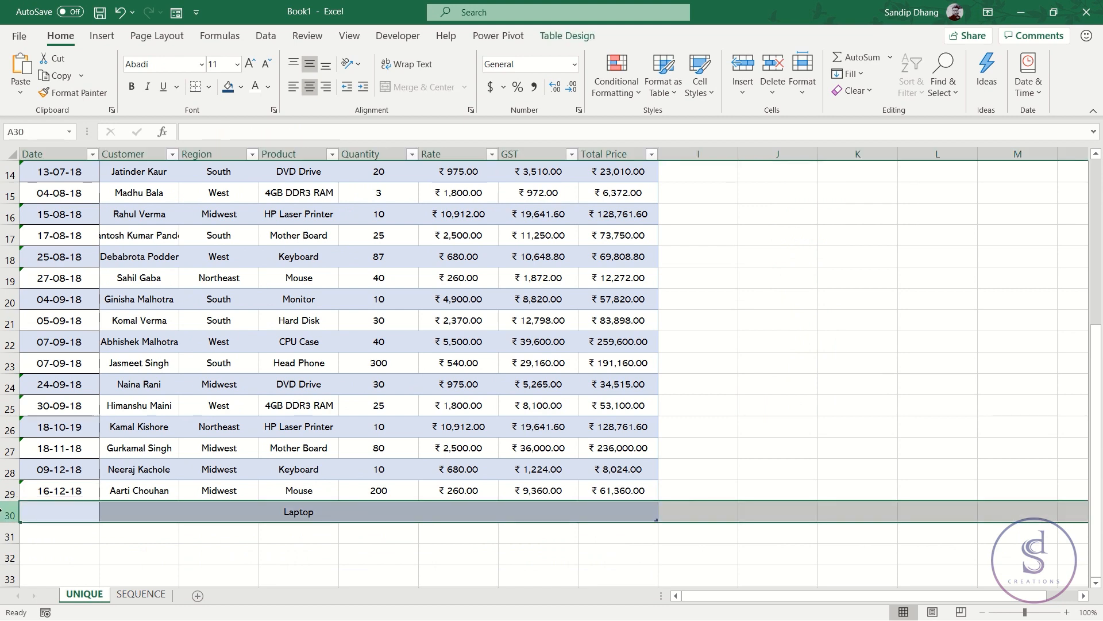
key("ctrl+minus")
Change the exactly_once argument of the UNIQUE formula in J3 to TRUE
scroll(263, 384, "up", 5)
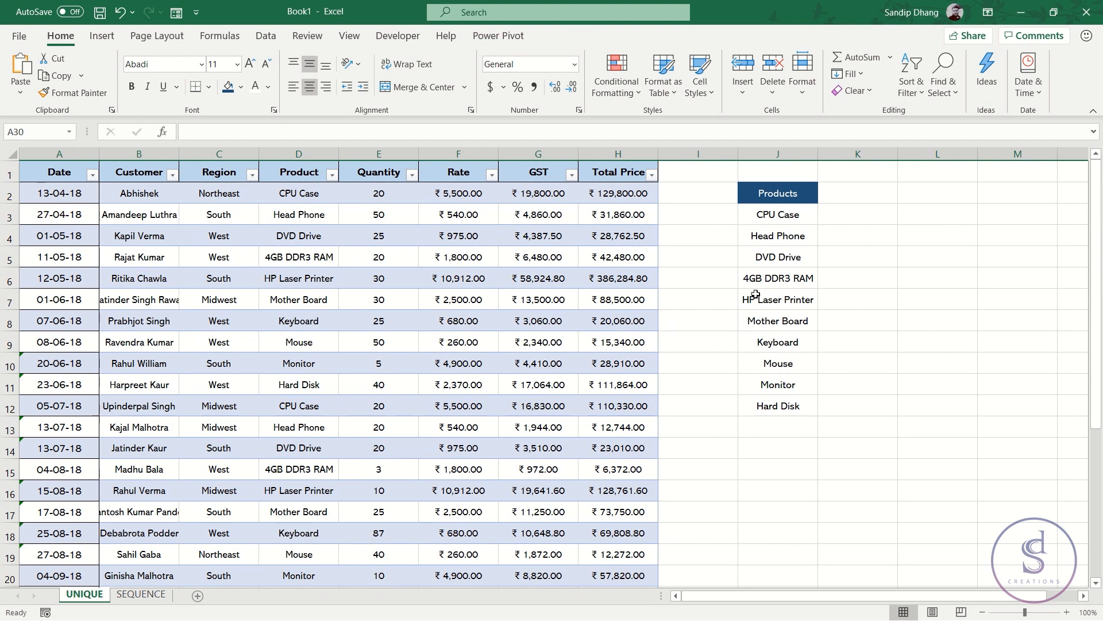
left_click(762, 220)
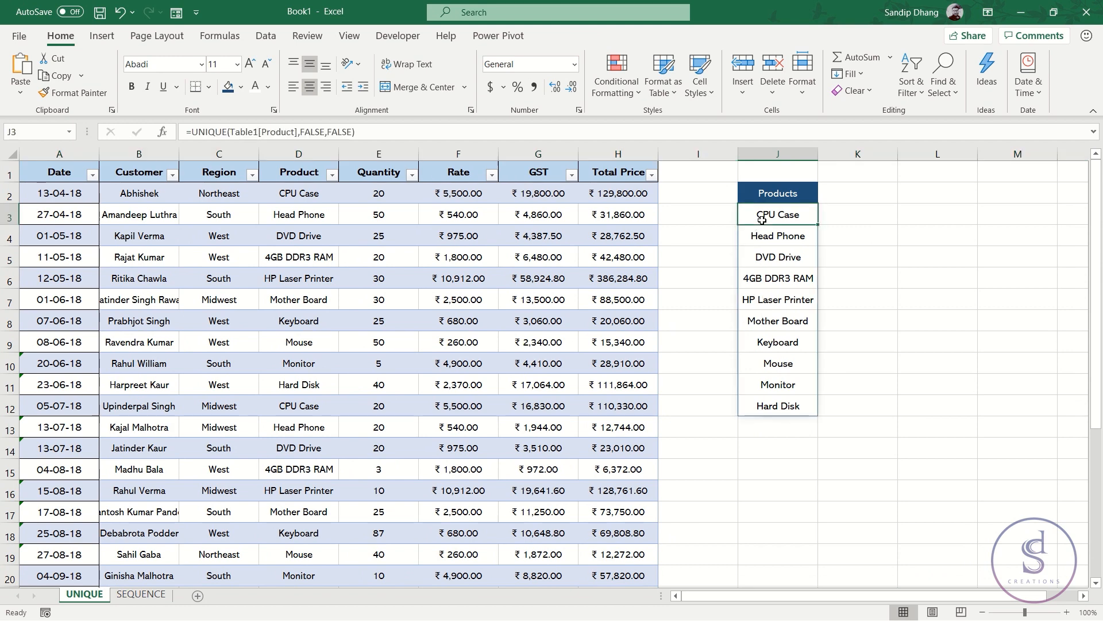
double_click(343, 132)
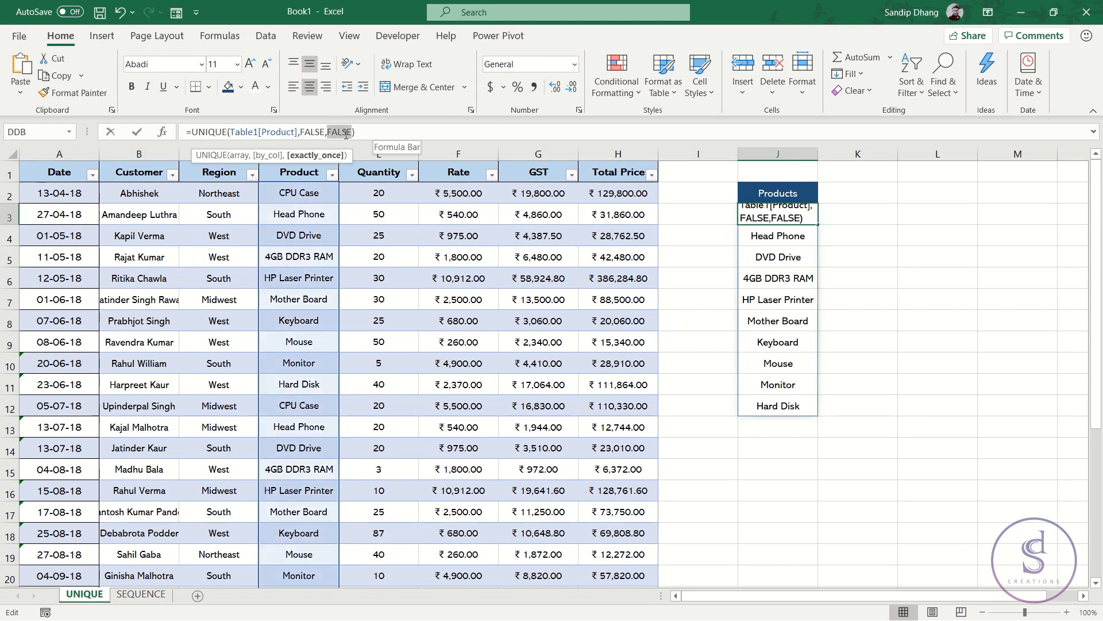
key("BackSpace")
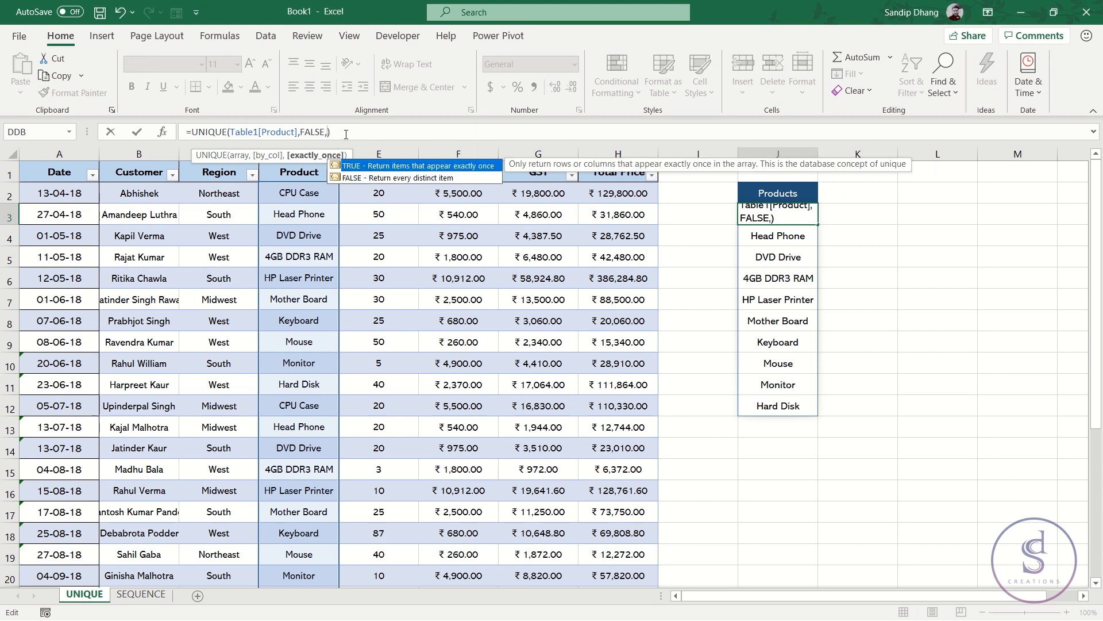
left_click(404, 178)
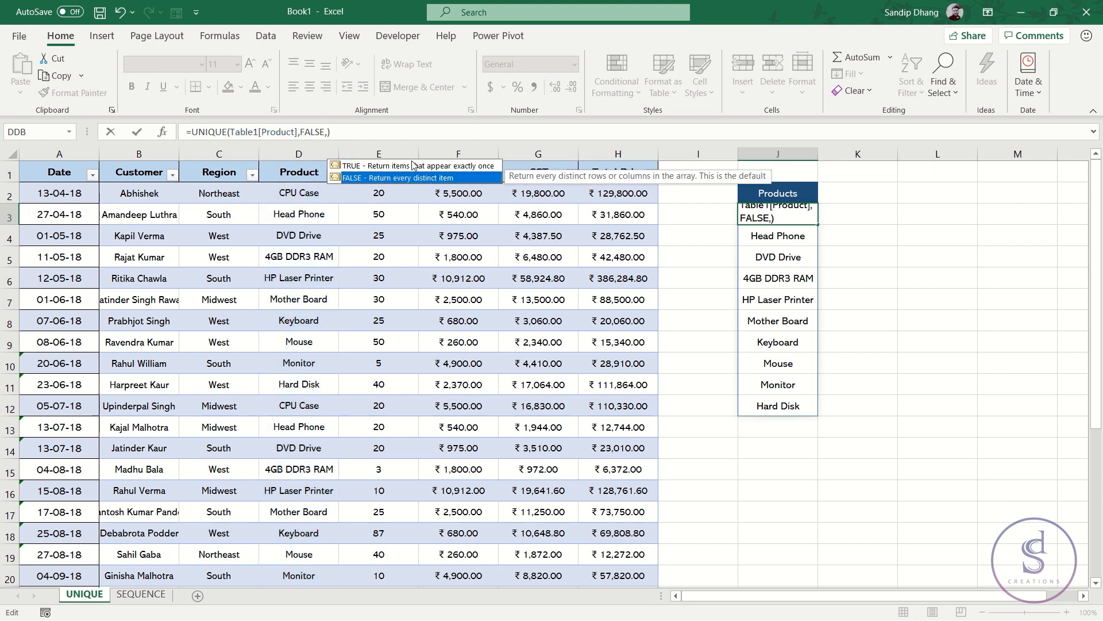
left_click(404, 166)
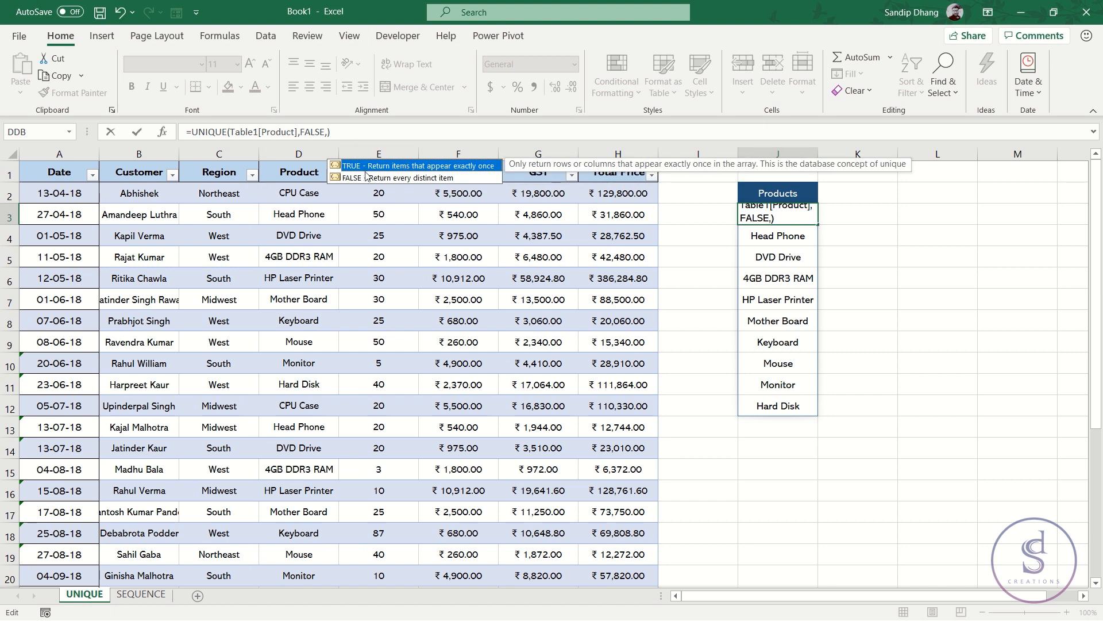
double_click(478, 170)
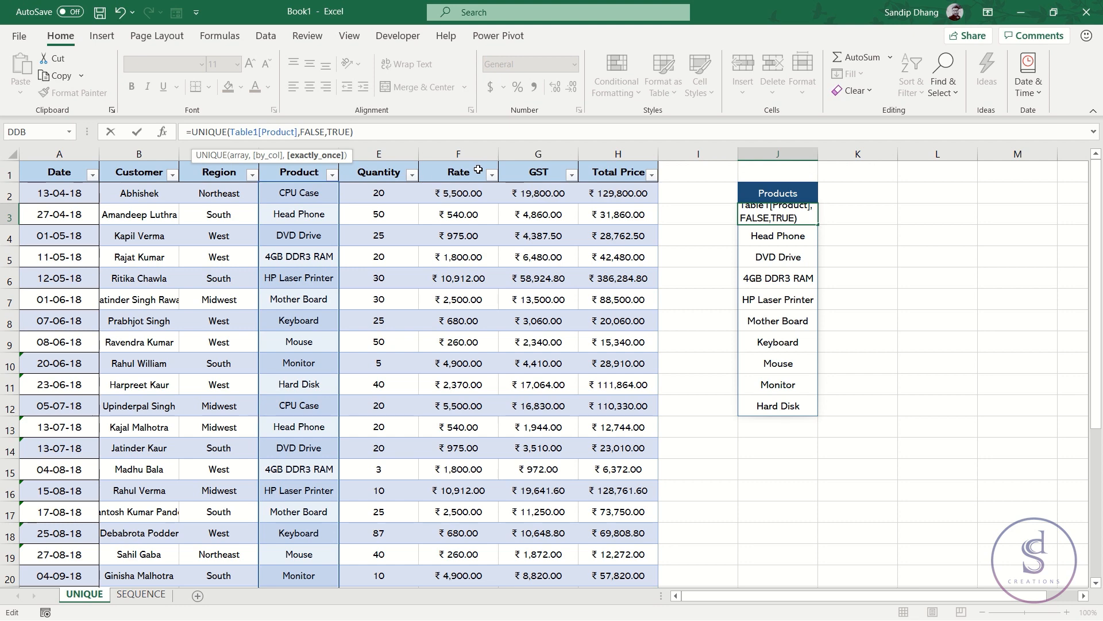
key("Return")
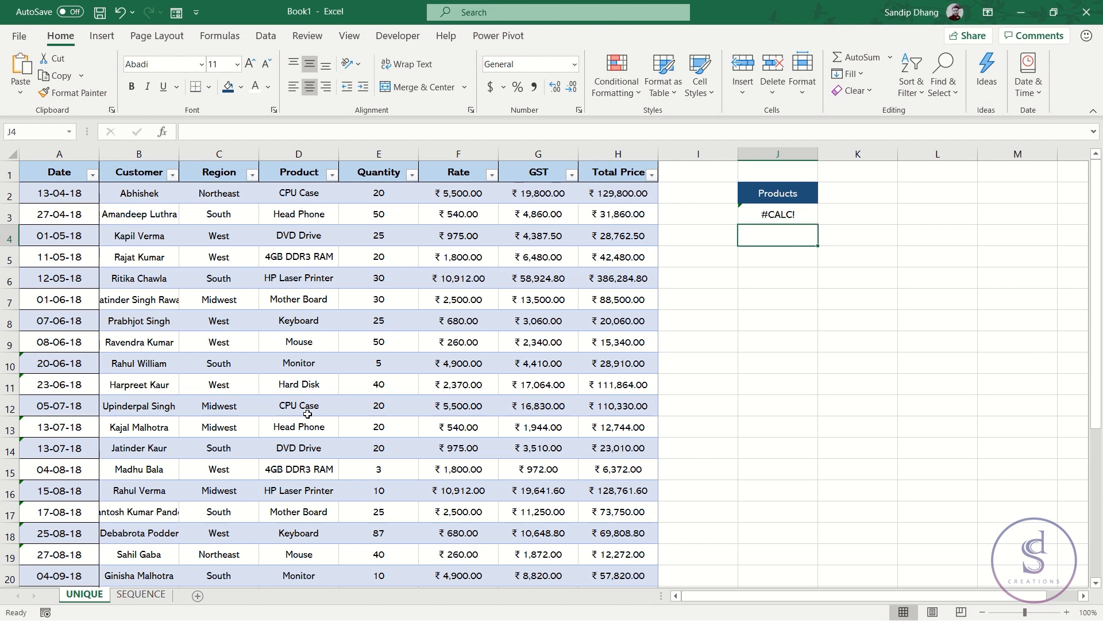
scroll(297, 409, "down", 2)
scroll(297, 408, "down", 2)
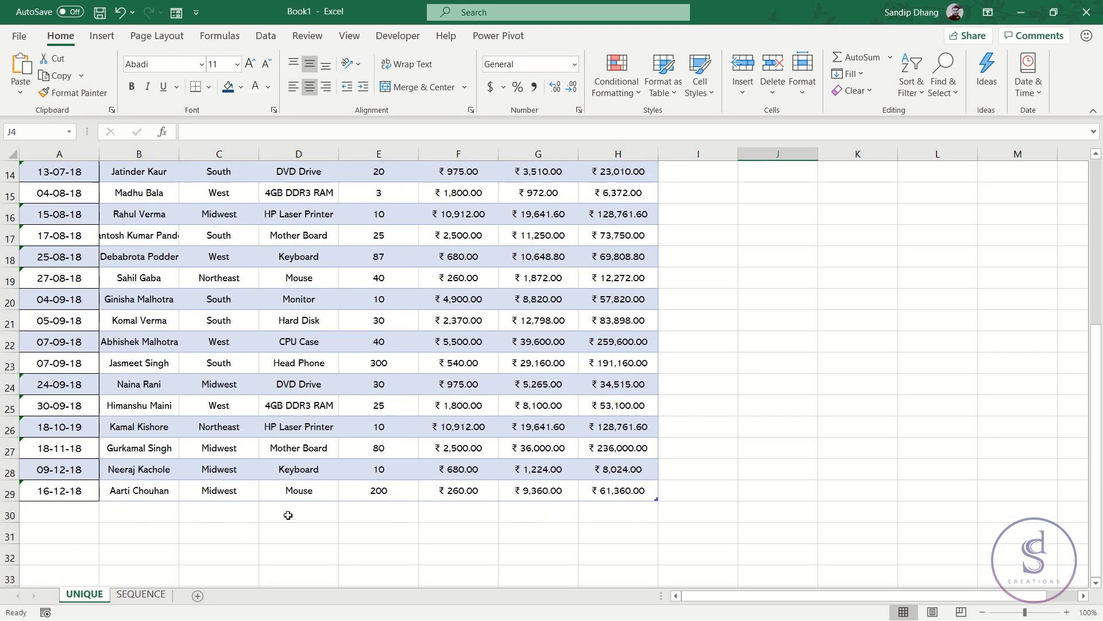
left_click(292, 511)
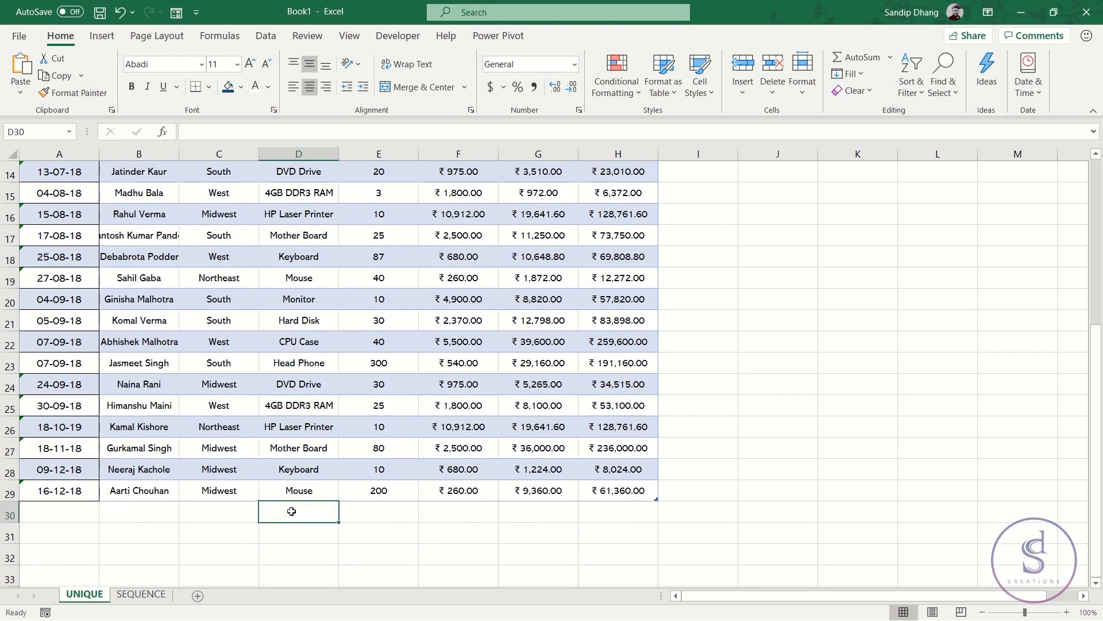
type("L")
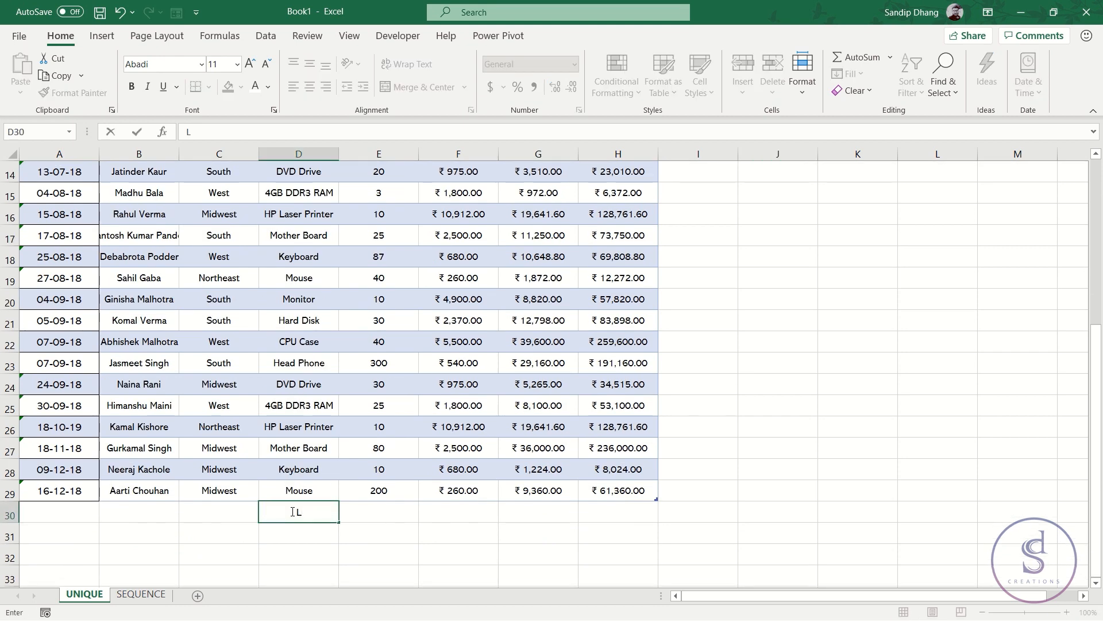
key("Escape")
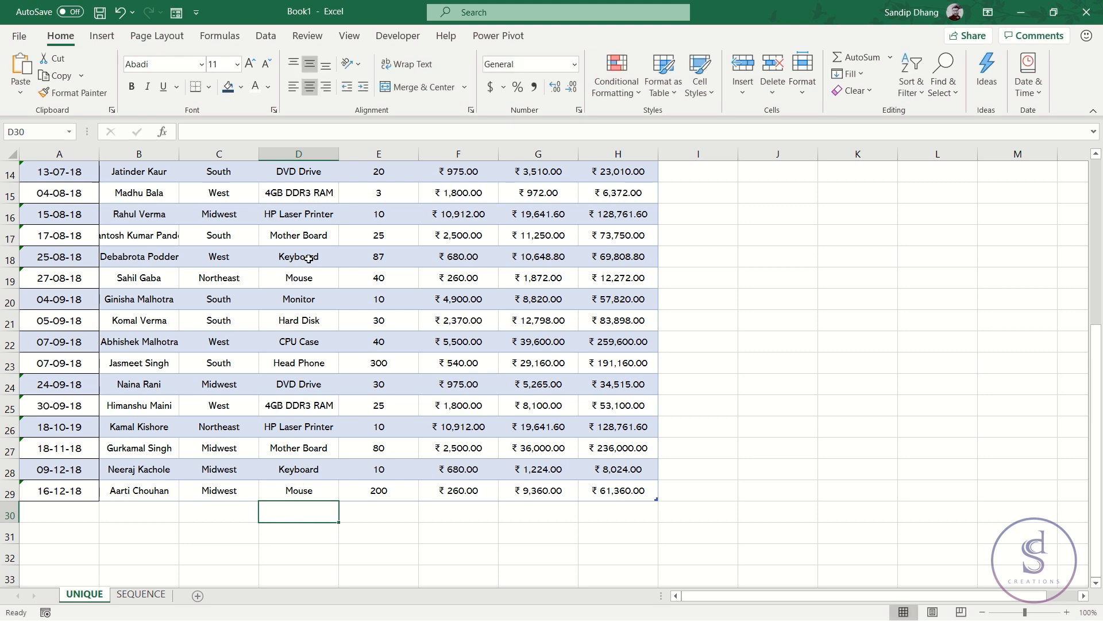
Replace the product in cell D4 of the sales table with Laptop
scroll(323, 177, "up", 2)
scroll(324, 177, "up", 3)
left_click(318, 231)
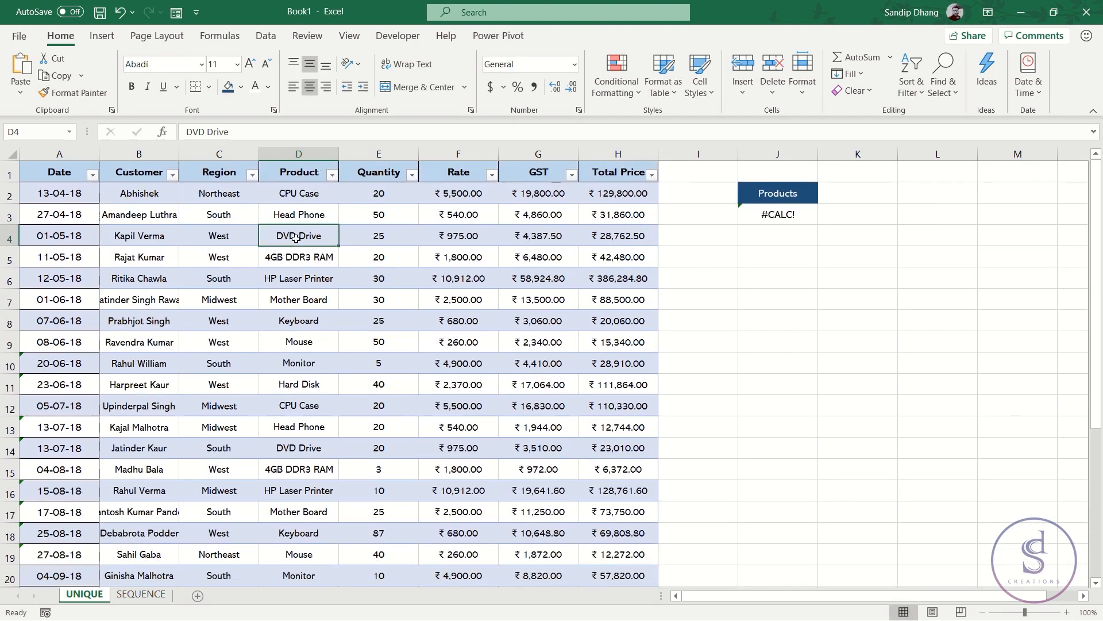
type("Lapto")
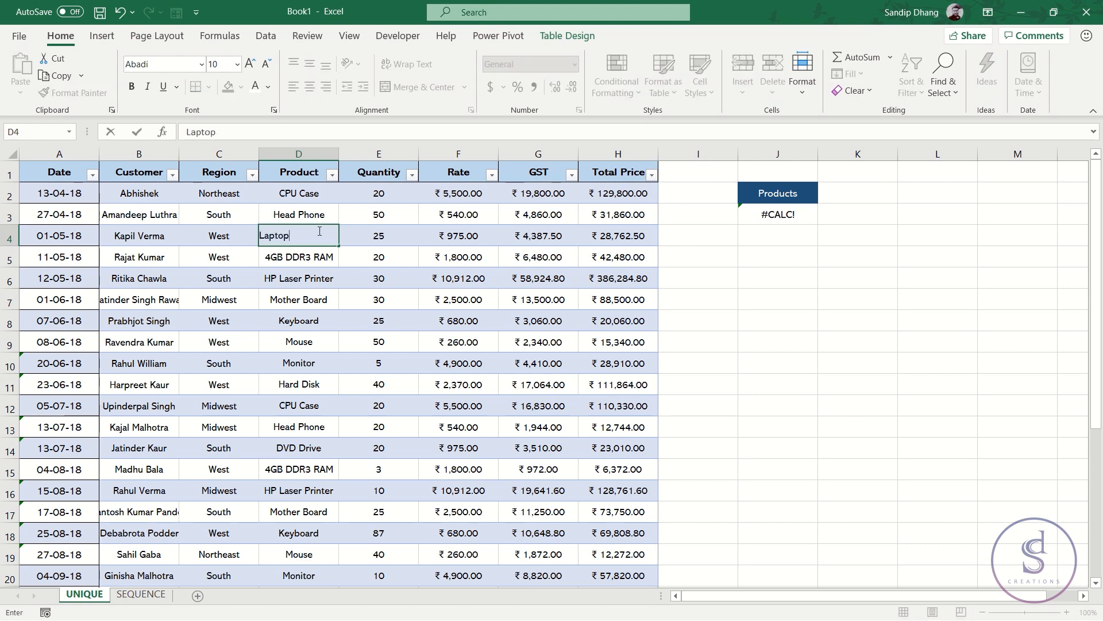
type("p")
key("Return")
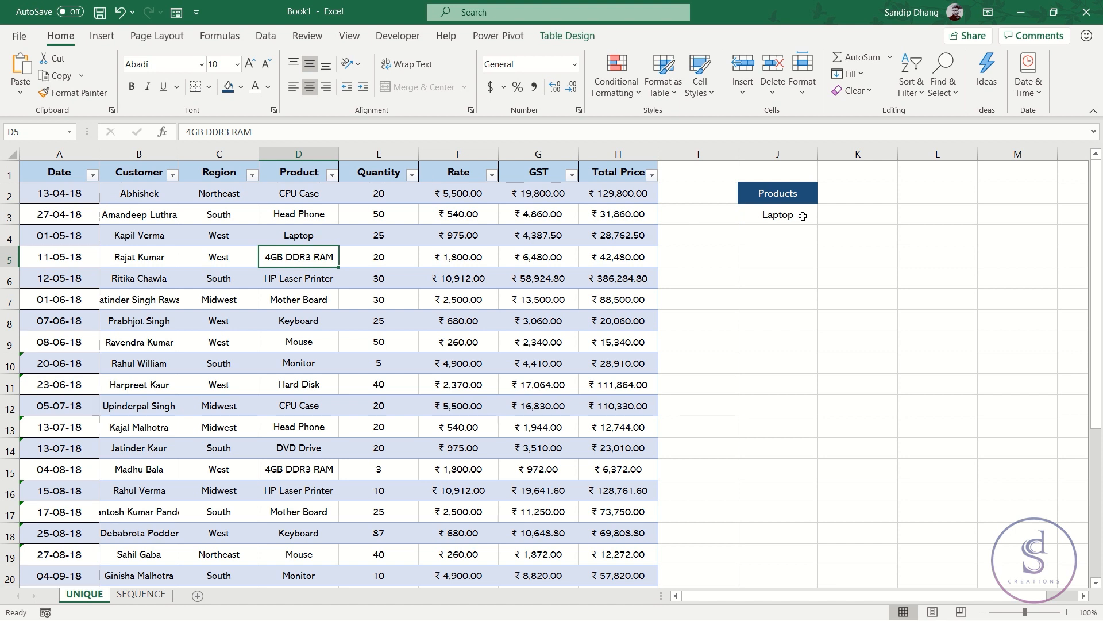
Replace the product in cell D7 with Mobile, and inspect the UNIQUE formula in J3 without changing it
left_click(323, 298)
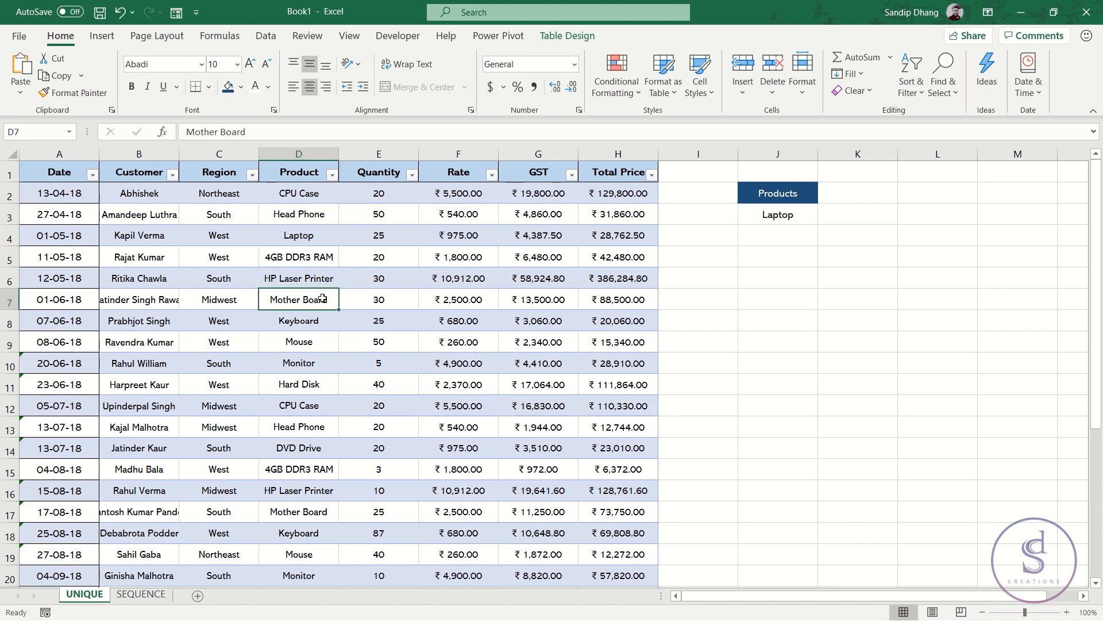
type("Mobile")
key("Return")
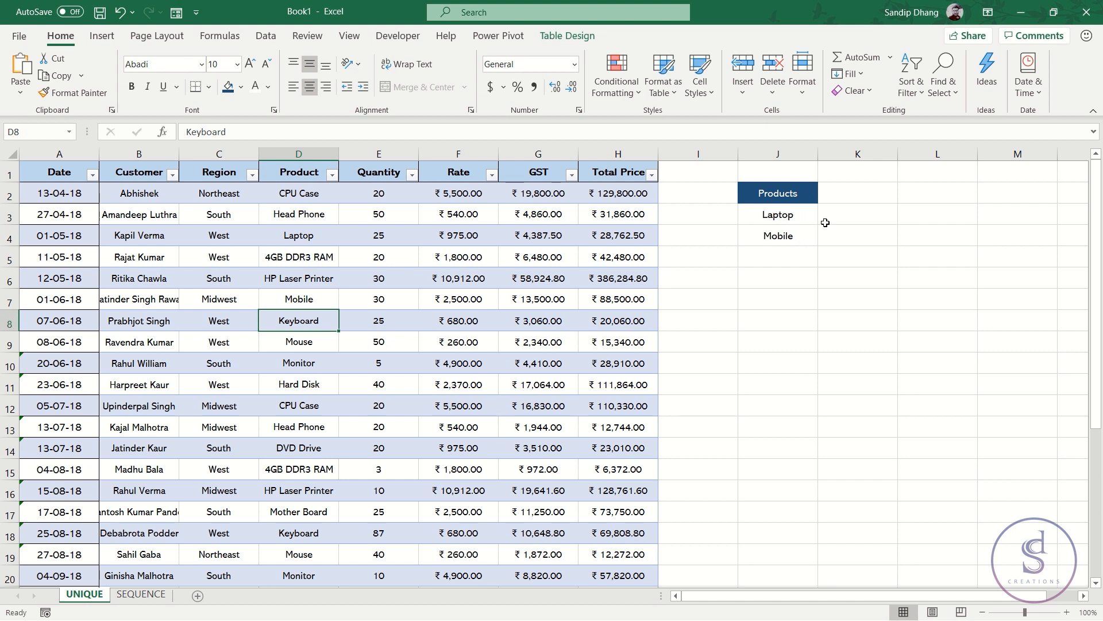
double_click(788, 214)
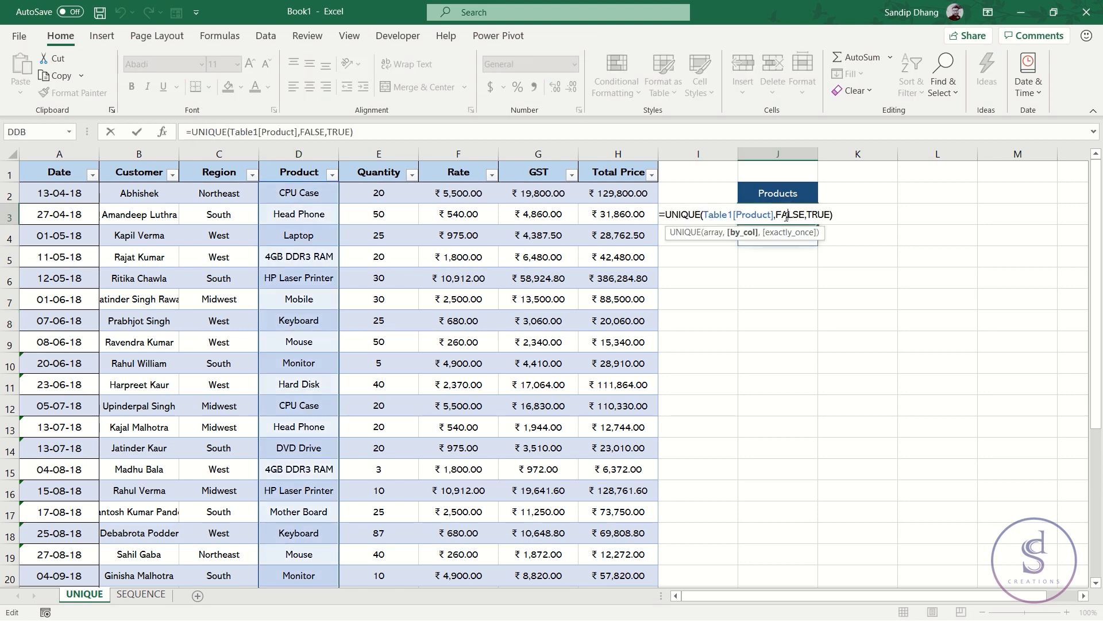
key("Escape")
Insert two blank columns before column J so the Products list moves to column L
left_click(793, 151)
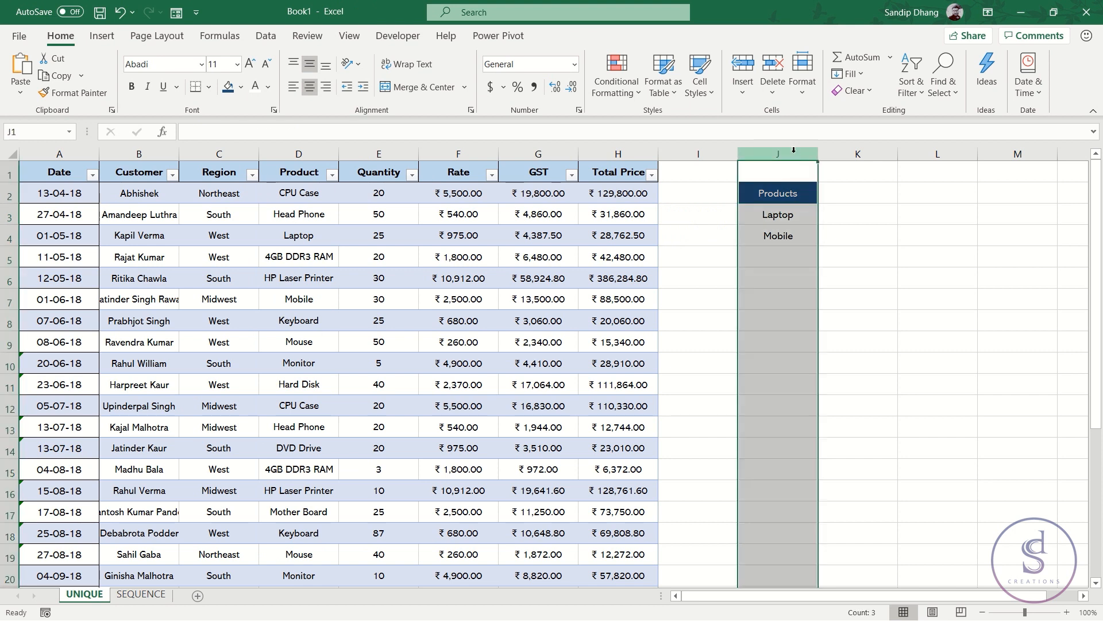
key("ctrl+shift+plus")
key("ctrl+shift+plus")
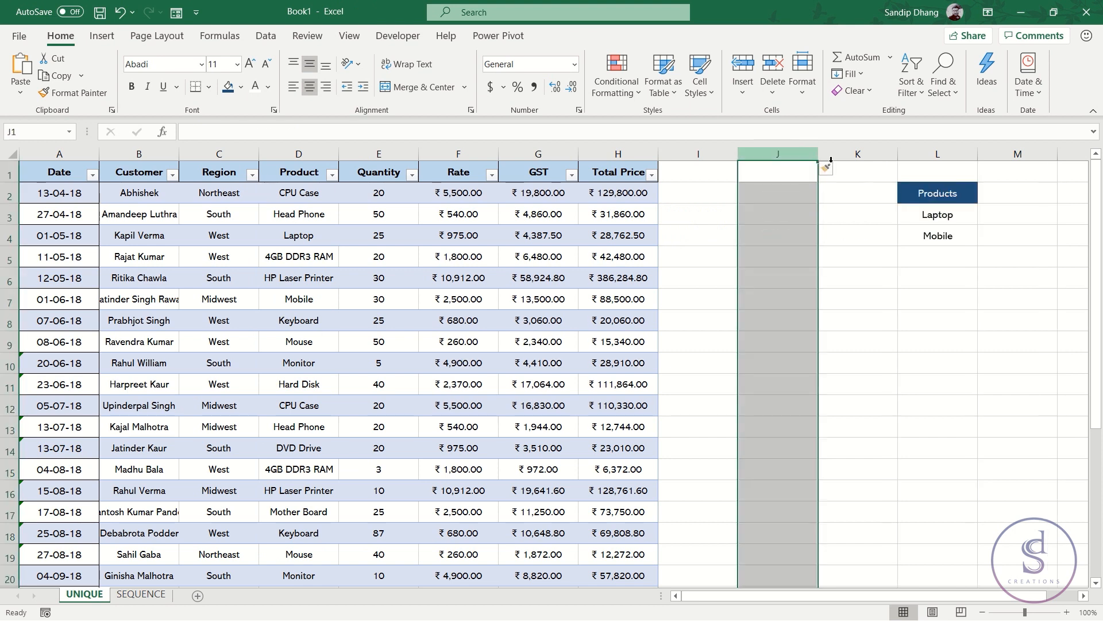
left_click(945, 214)
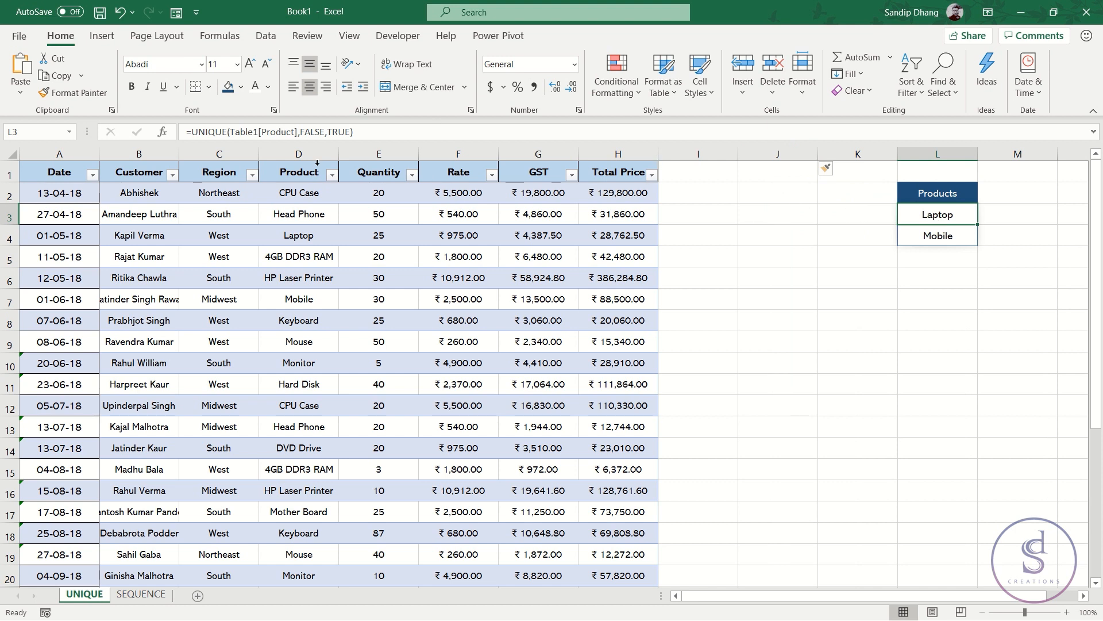
Copy the whole Product column D into the empty column I beside Total Price
left_click(295, 152)
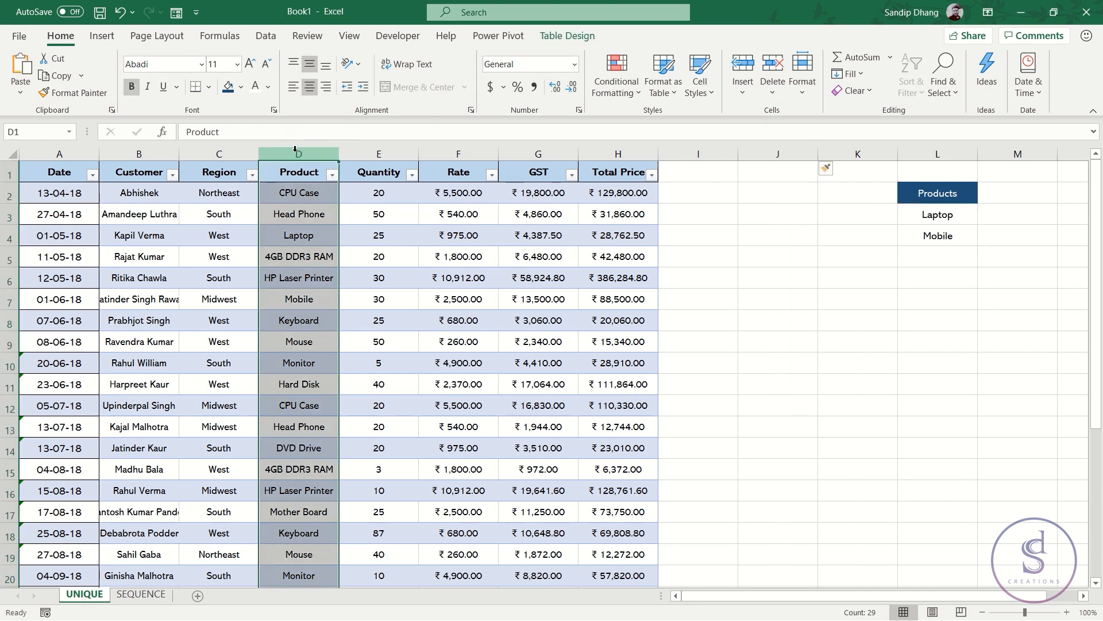
key("ctrl+c")
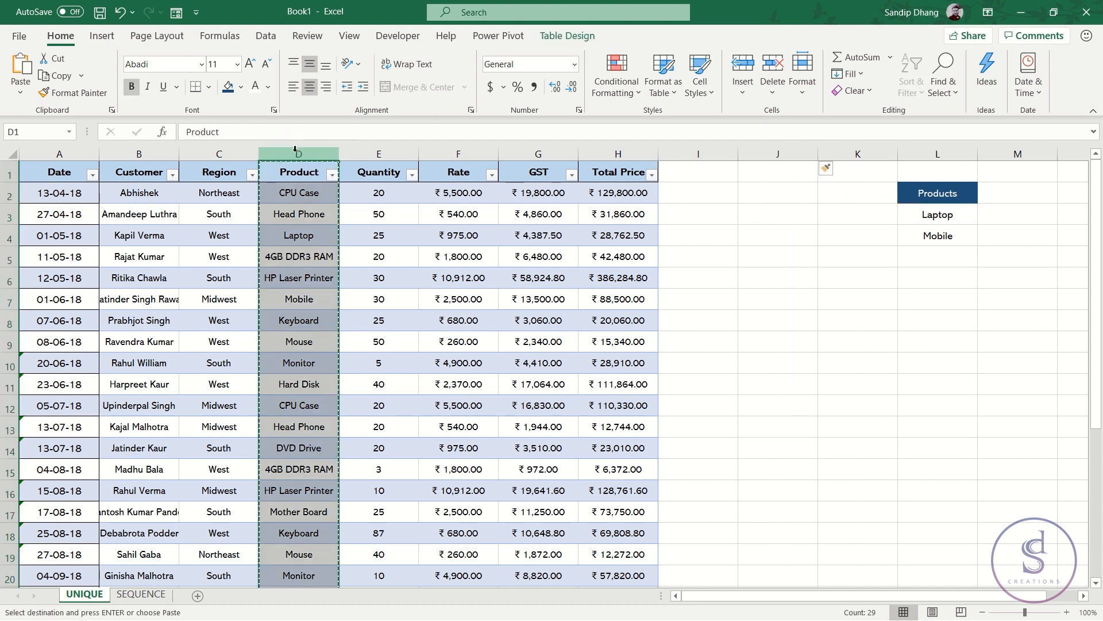
left_click(692, 172)
key("Return")
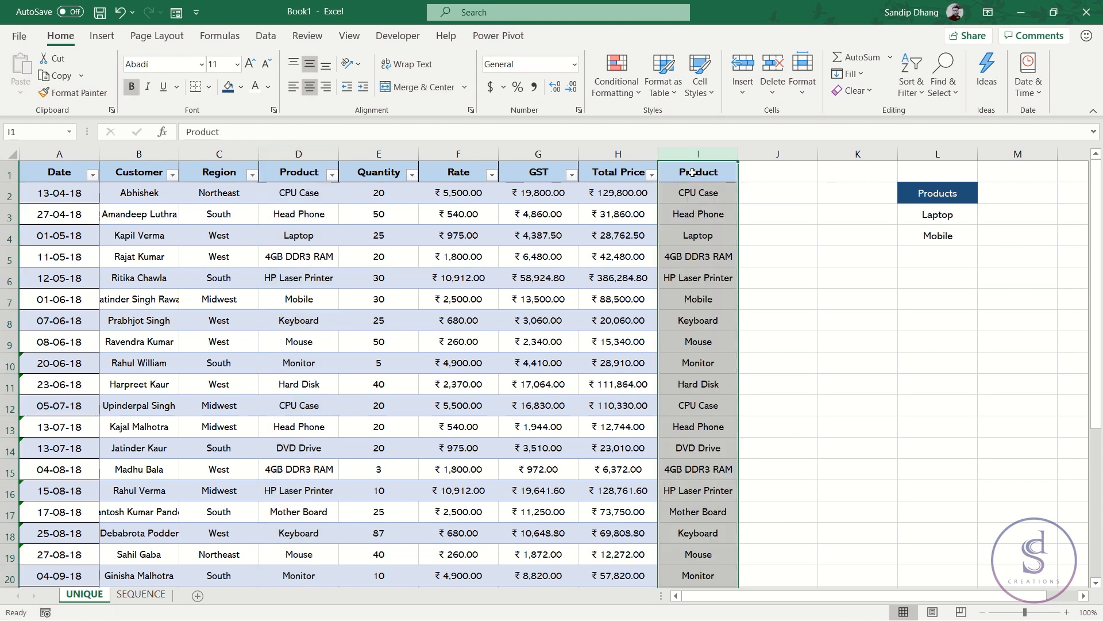
left_click(707, 191)
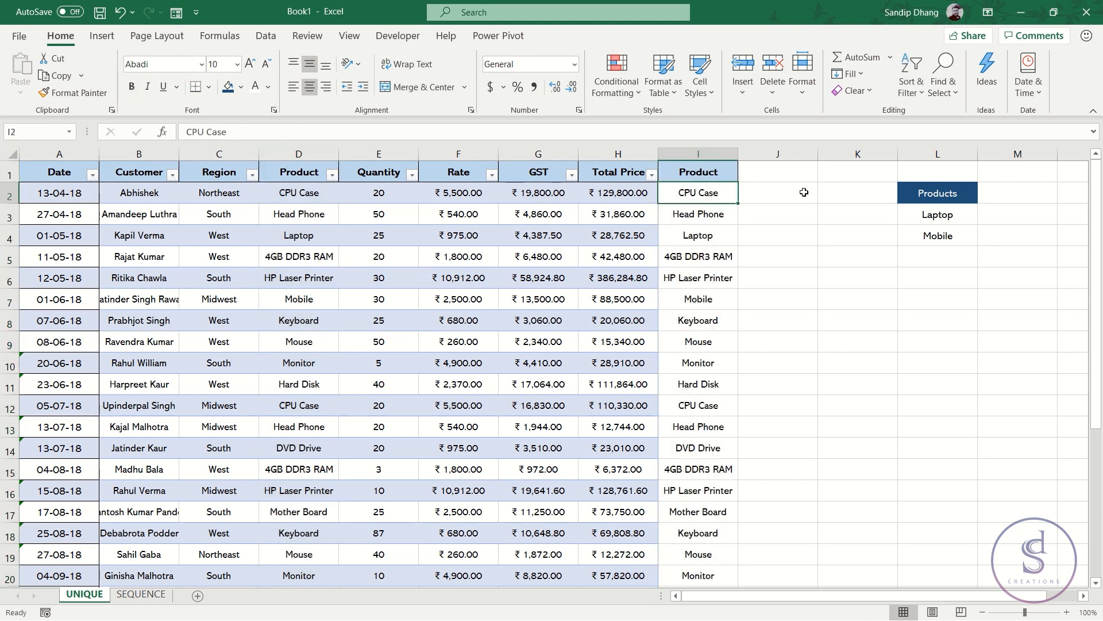
Start a new UNIQUE formula in L3 in place of the existing one, with D2:I29 as its array
left_click(936, 217)
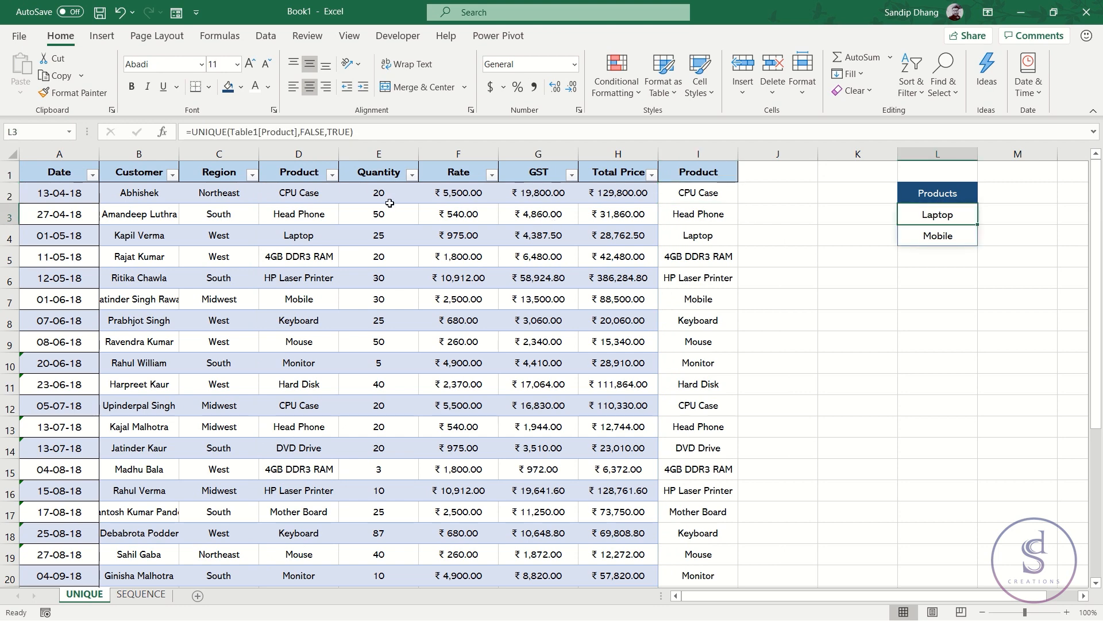
left_click_drag(308, 180, 764, 257)
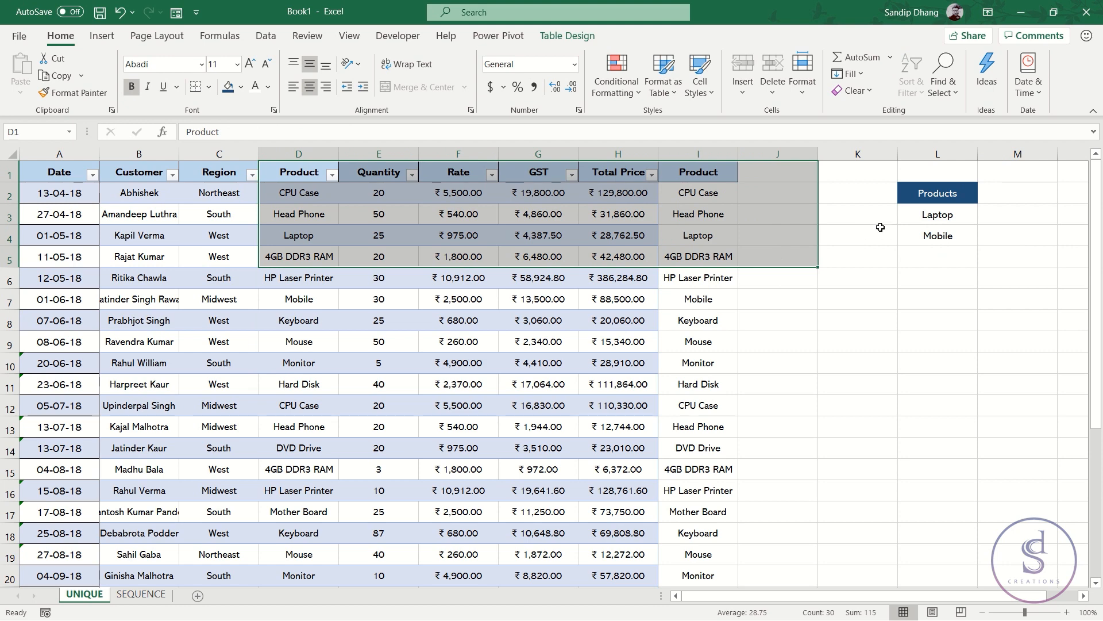
left_click(930, 213)
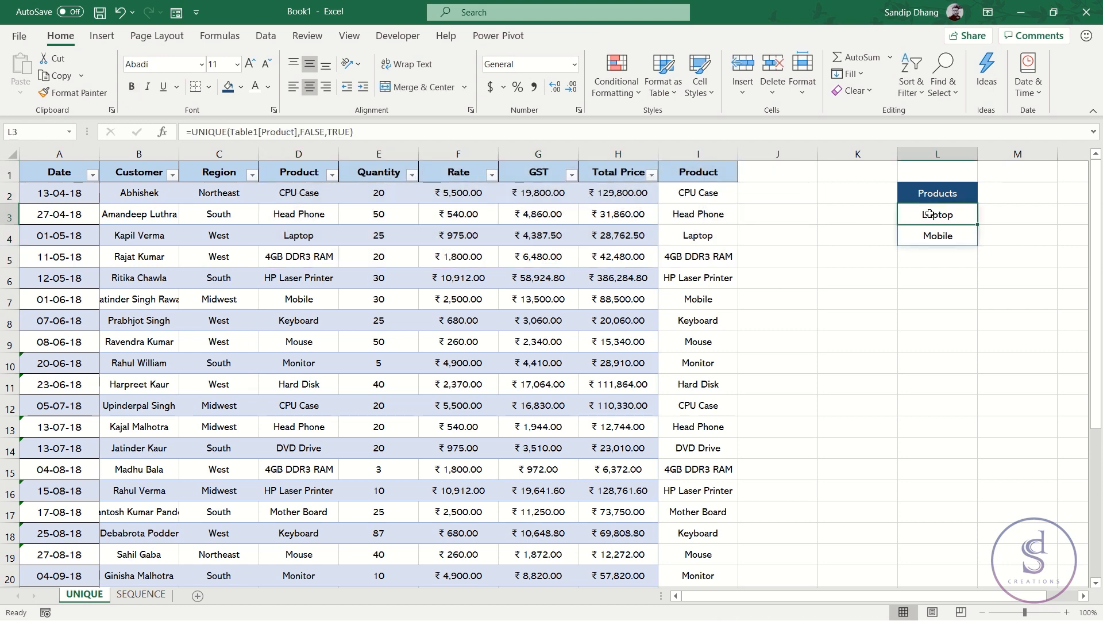
type("=")
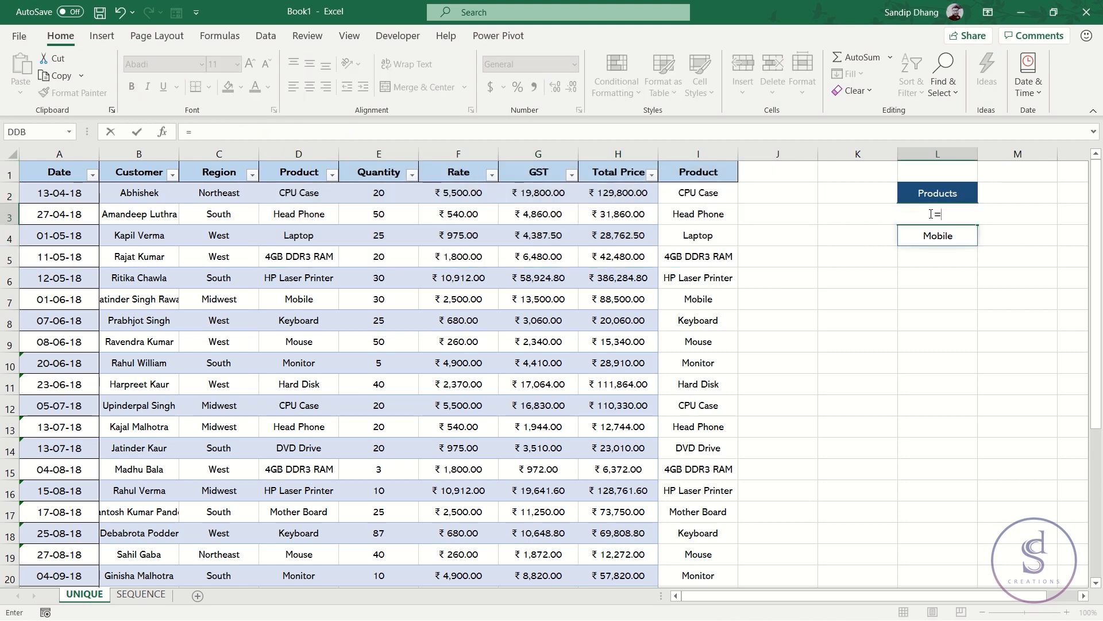
type("uniq")
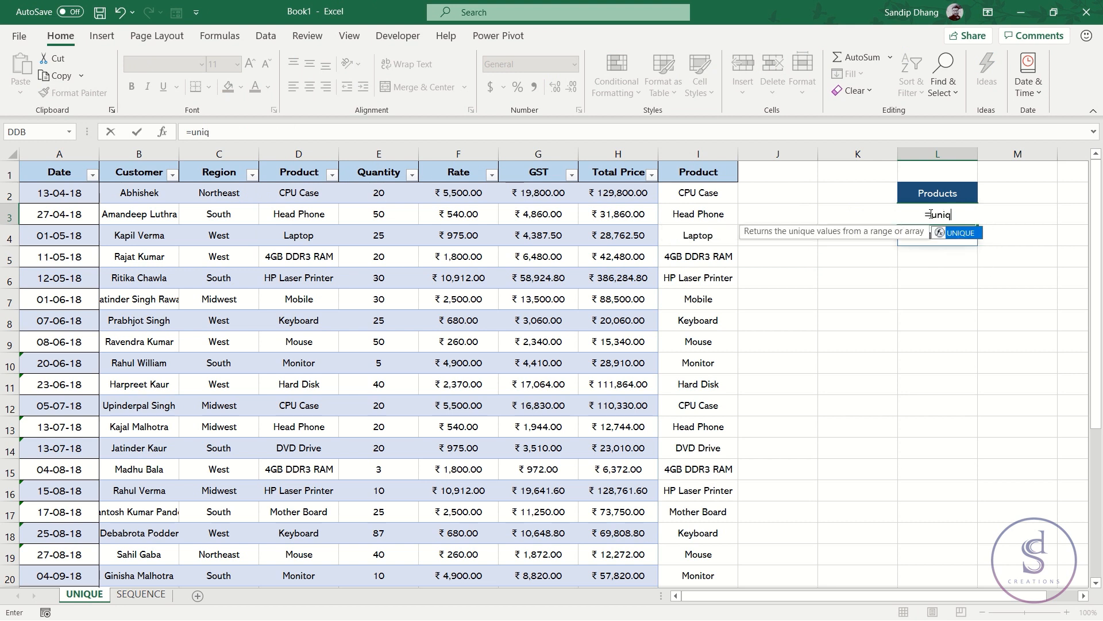
key("Tab")
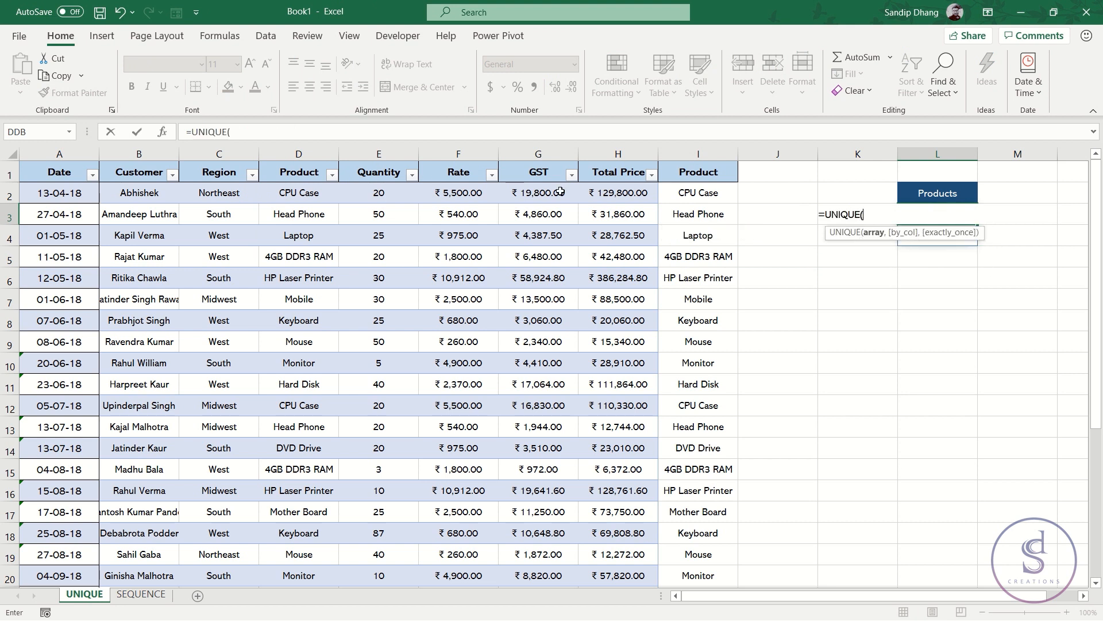
left_click(298, 193)
left_click_drag(366, 194, 695, 192)
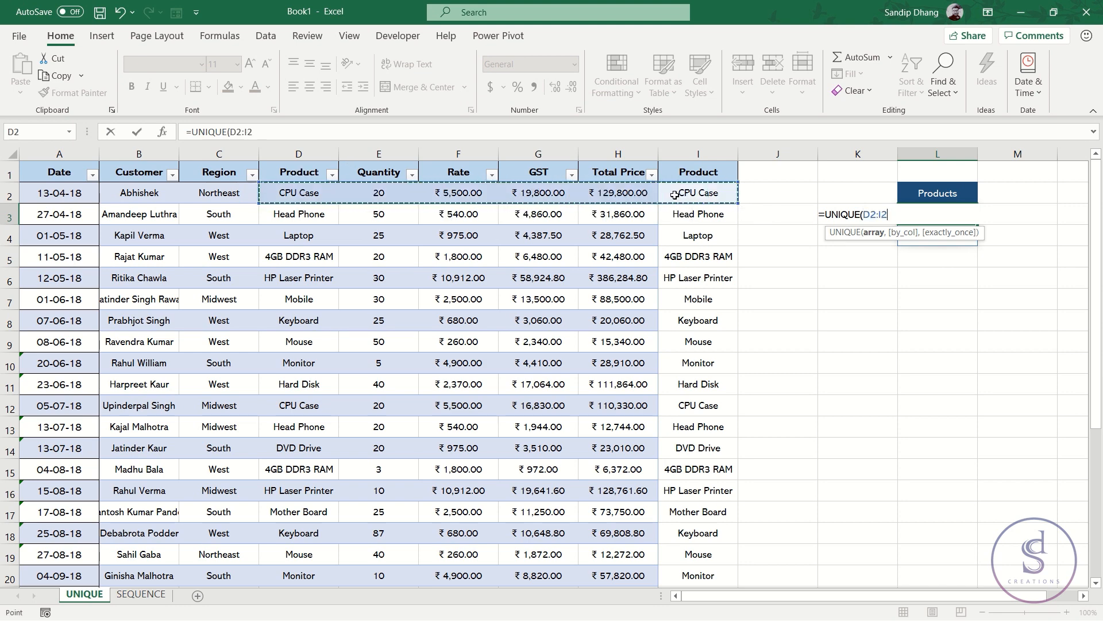
key("ctrl+shift+Down")
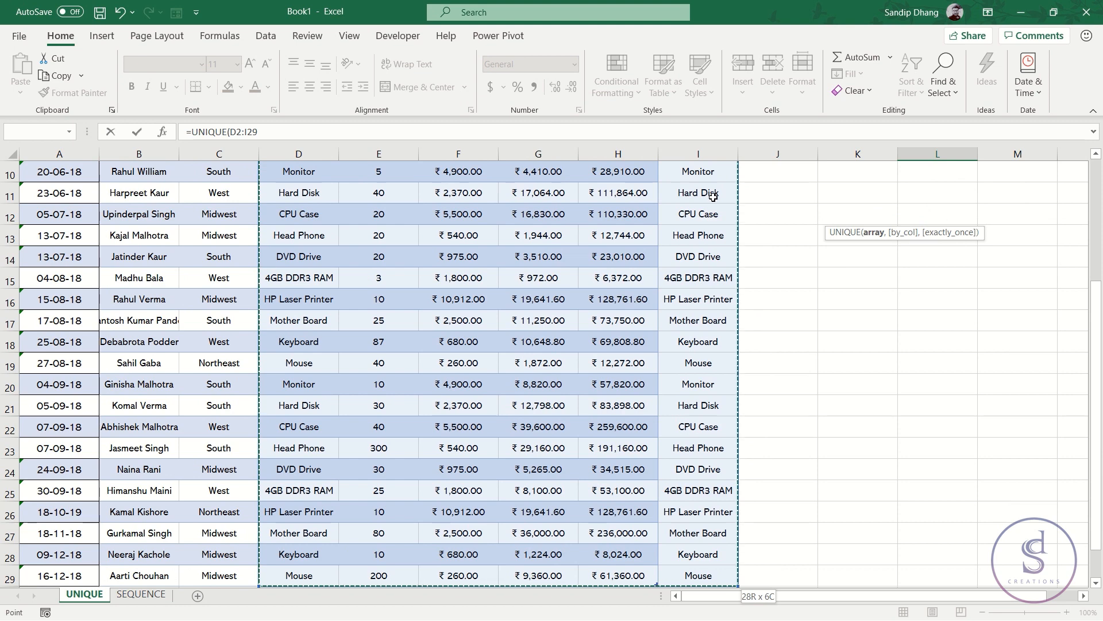
scroll(737, 209, "up", 3)
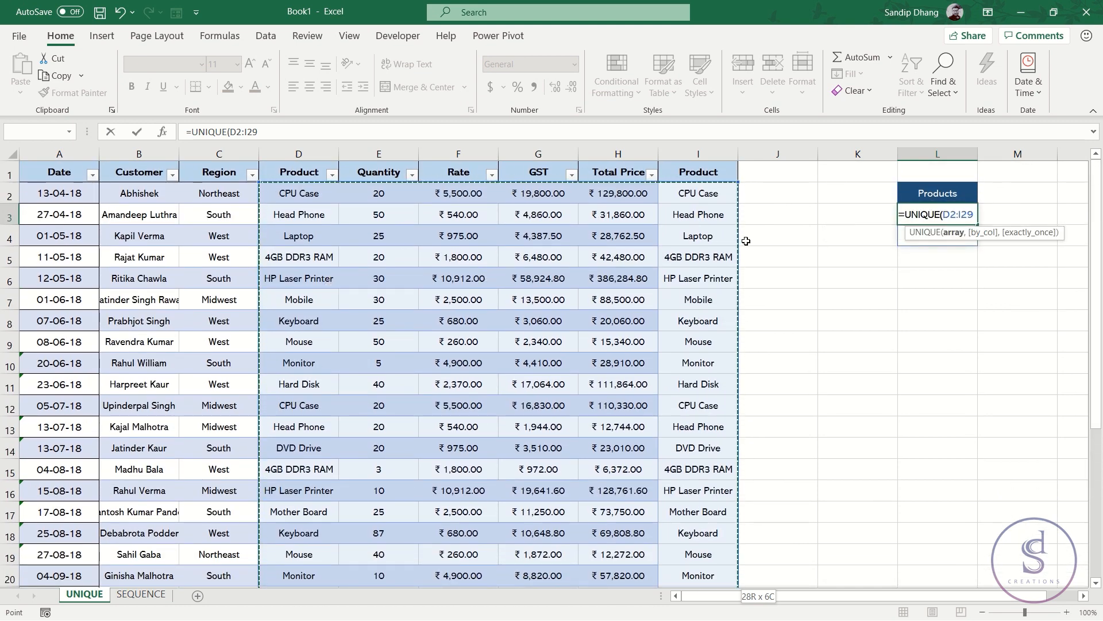
Complete the UNIQUE formula in L3 with both by_col and exactly_once set to TRUE
type(",")
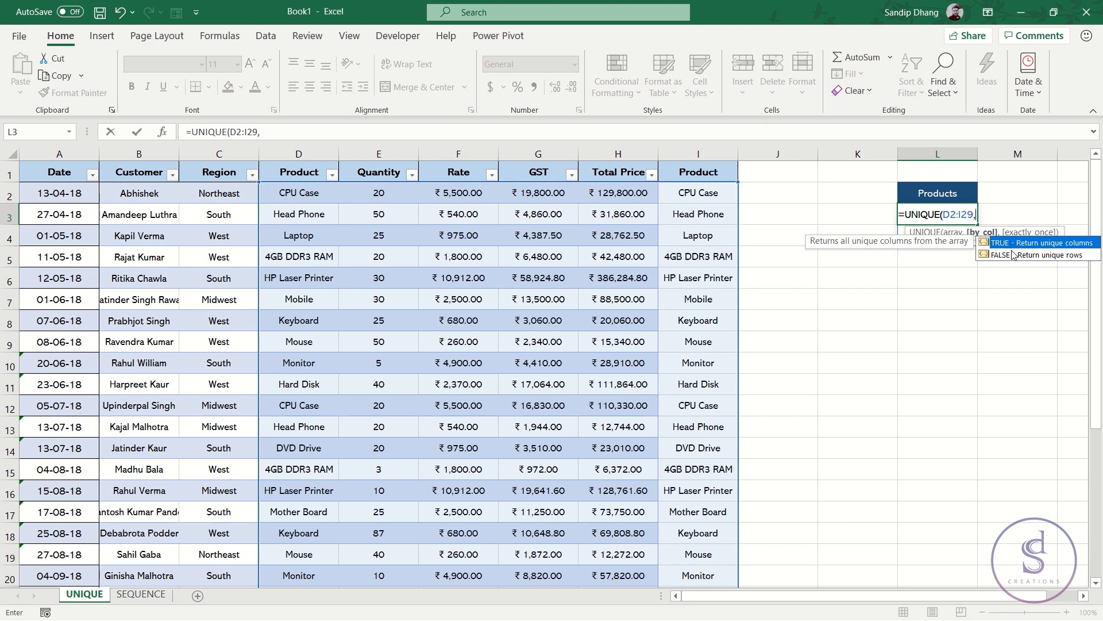
key("Tab")
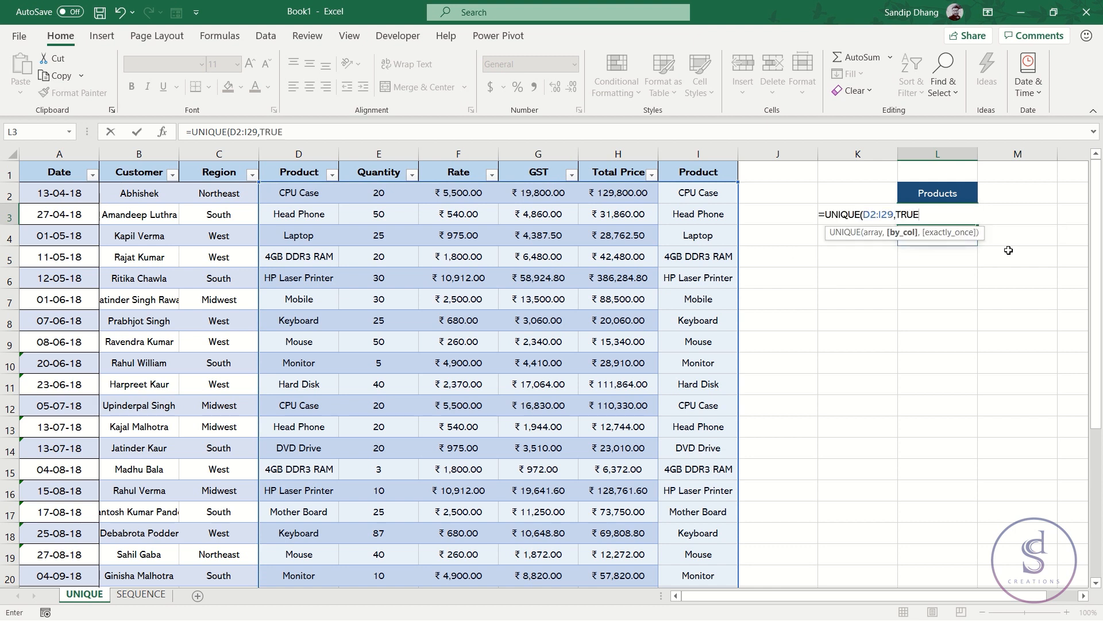
type(",")
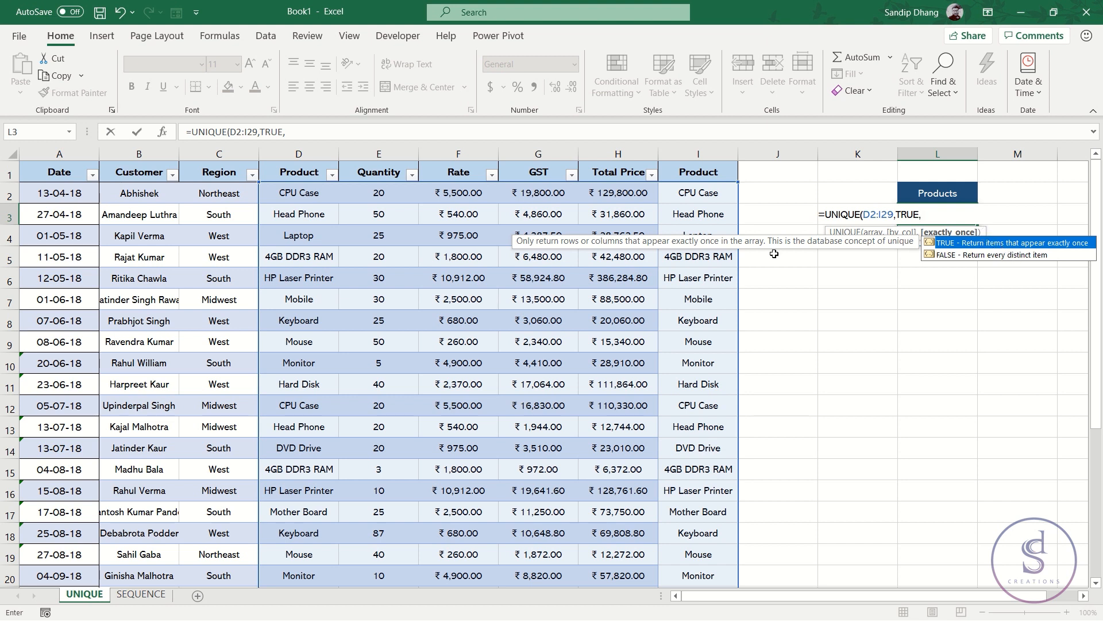
key("Tab")
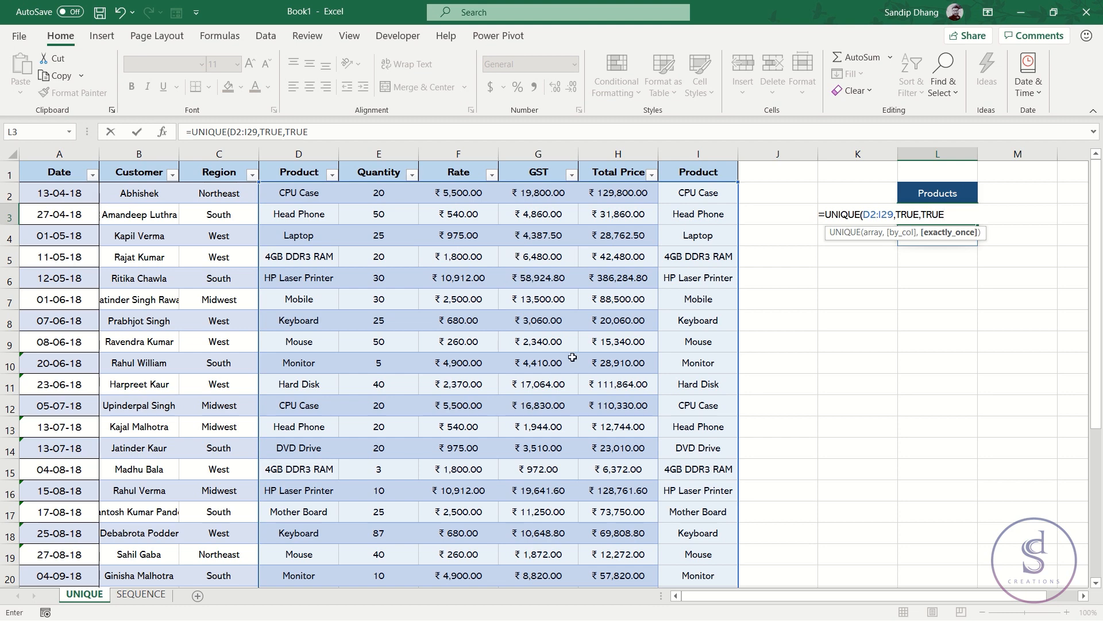
type(")")
key("Return")
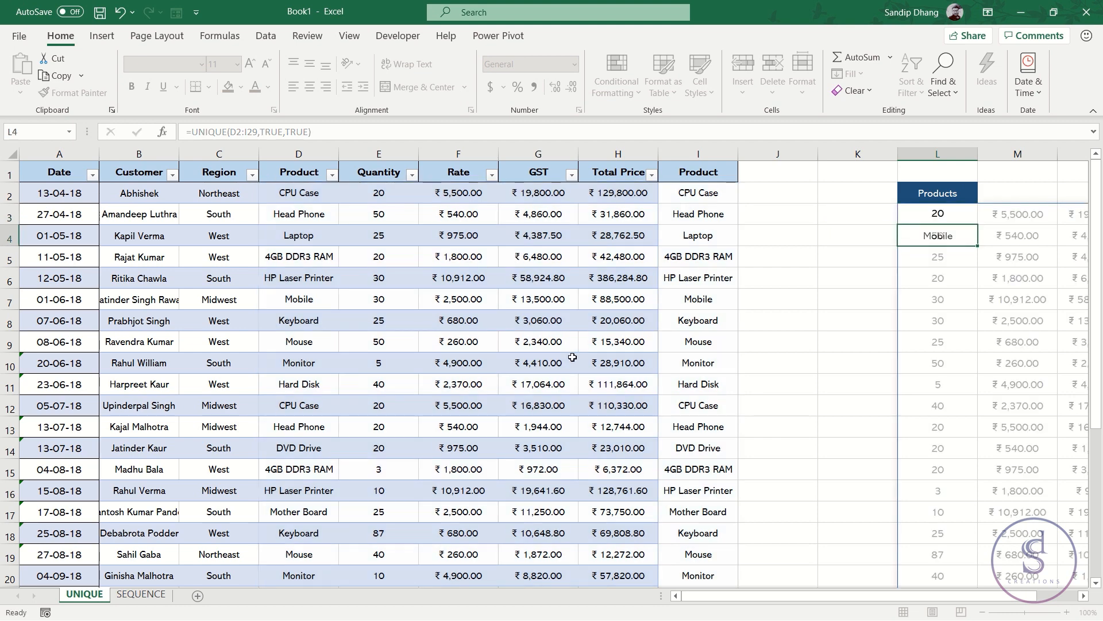
Change the exactly_once argument of the UNIQUE formula in L3 to FALSE
scroll(901, 355, "right", 2)
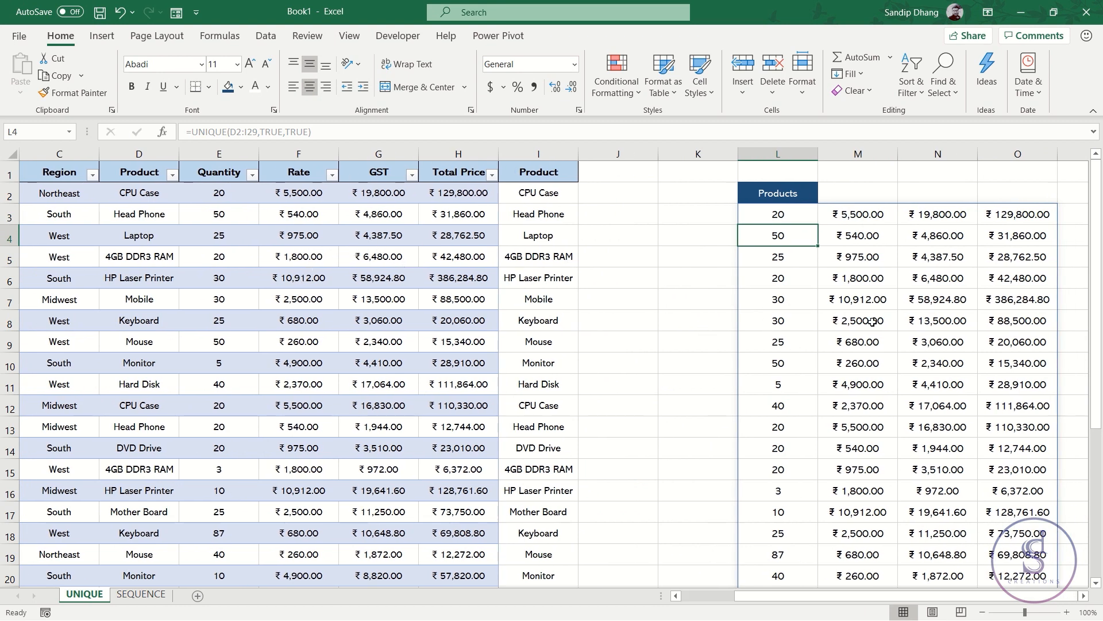
left_click(783, 214)
double_click(783, 214)
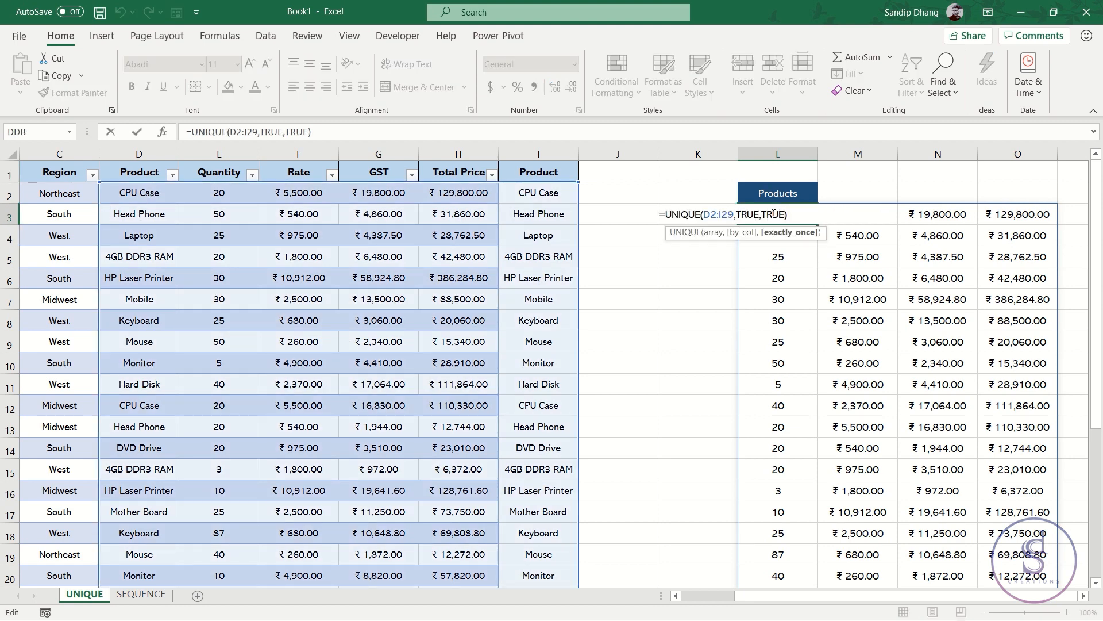
double_click(773, 214)
type("fal")
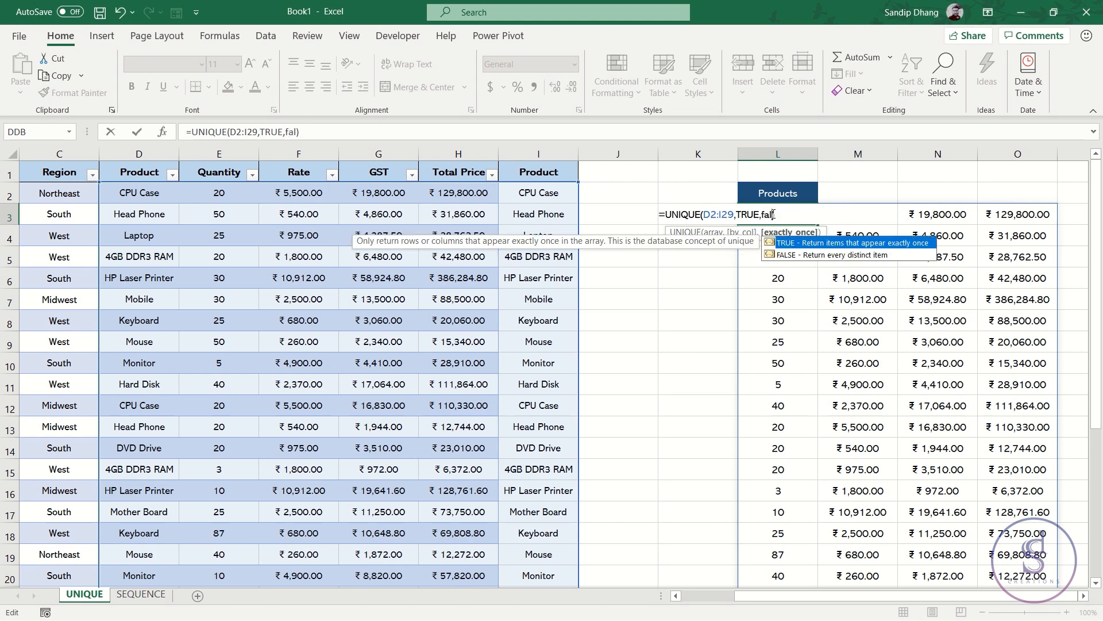
key("Down")
key("Tab")
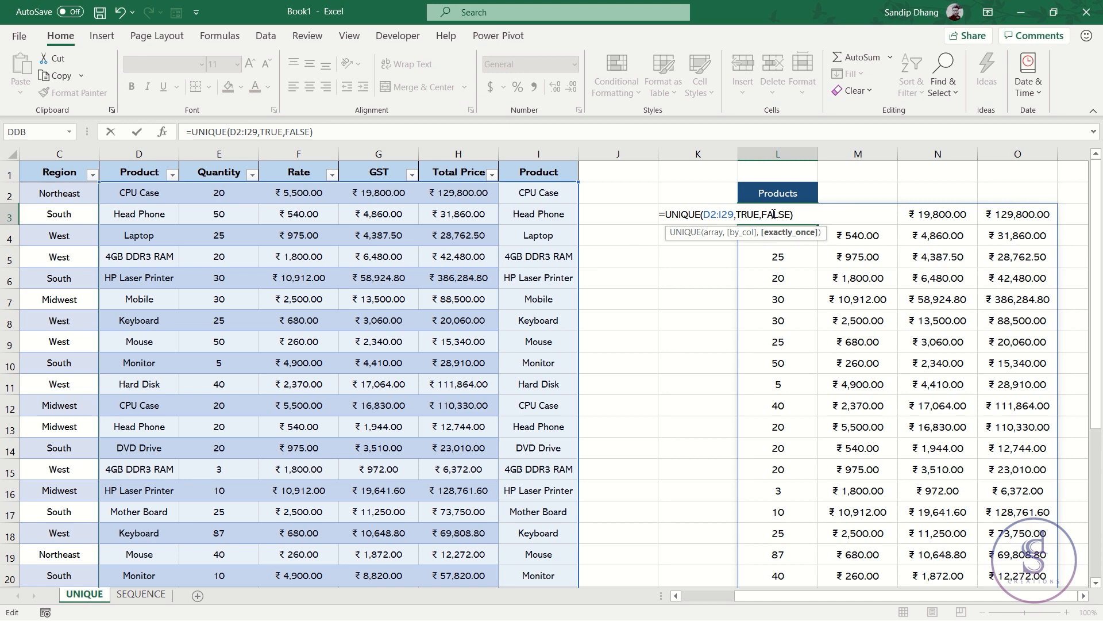
type(")")
key("Return")
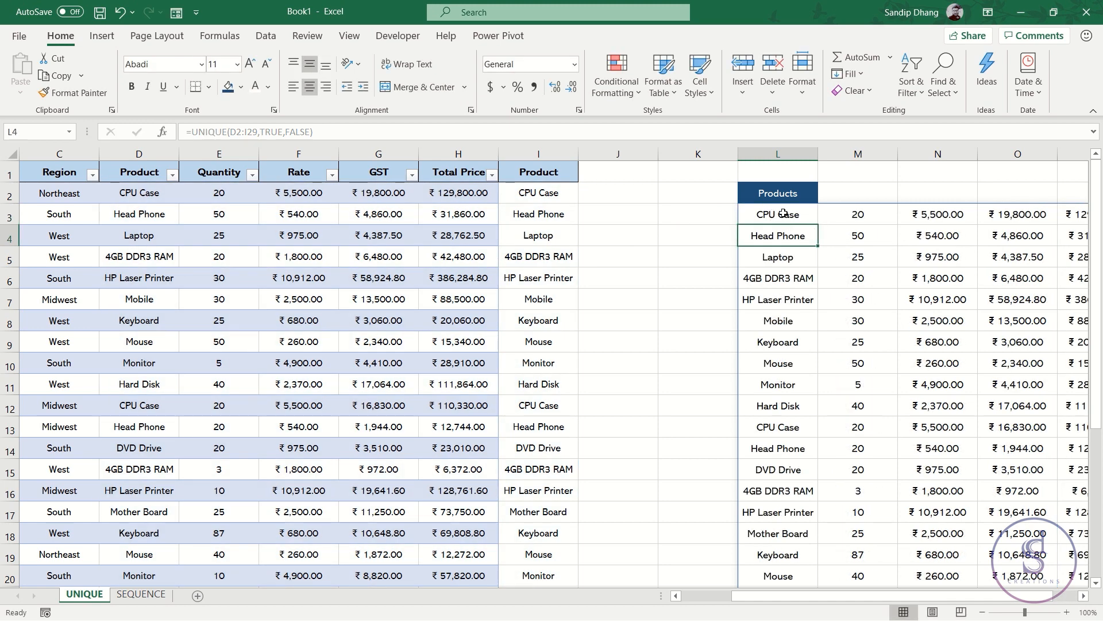
Review the UNIQUE formula in L3 and its whole spilled output beside the sales table without changing it
left_click(783, 212)
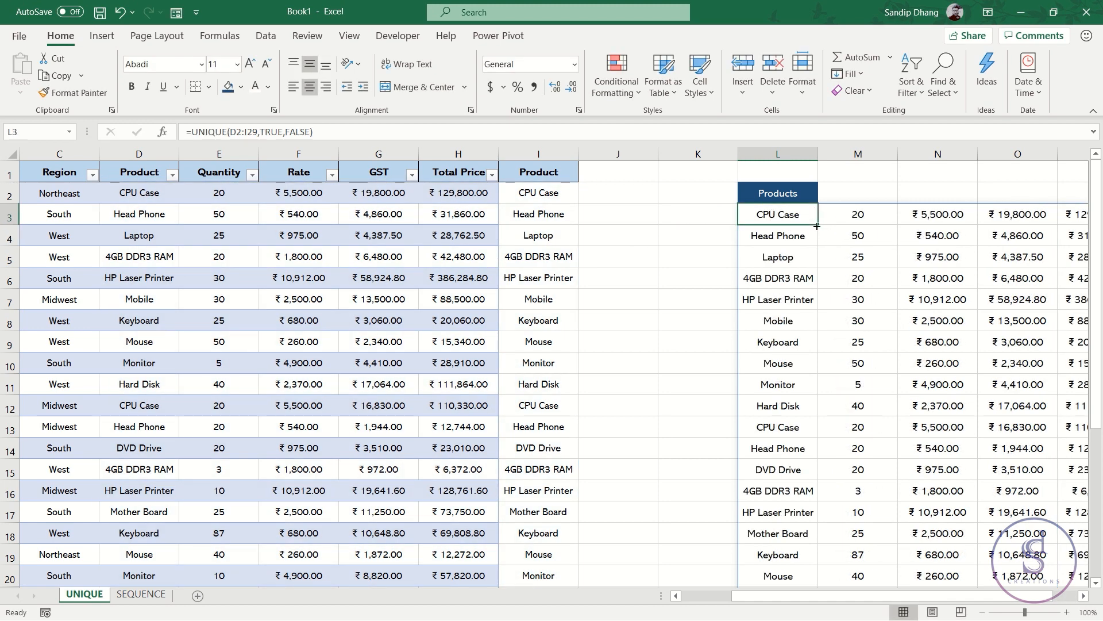
scroll(817, 226, "right", 2)
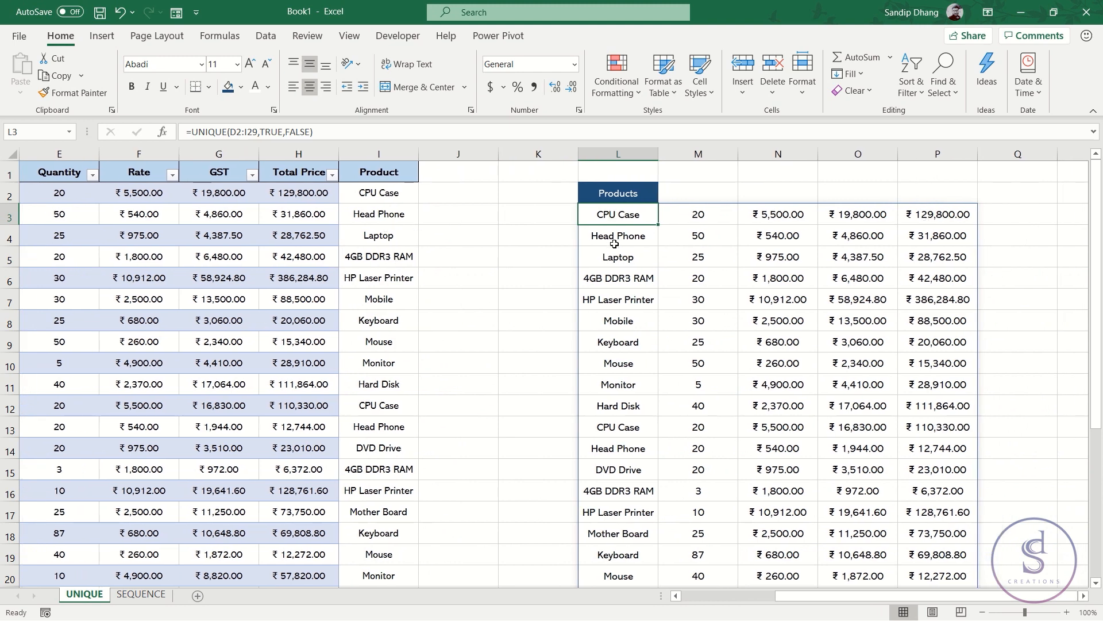
double_click(632, 216)
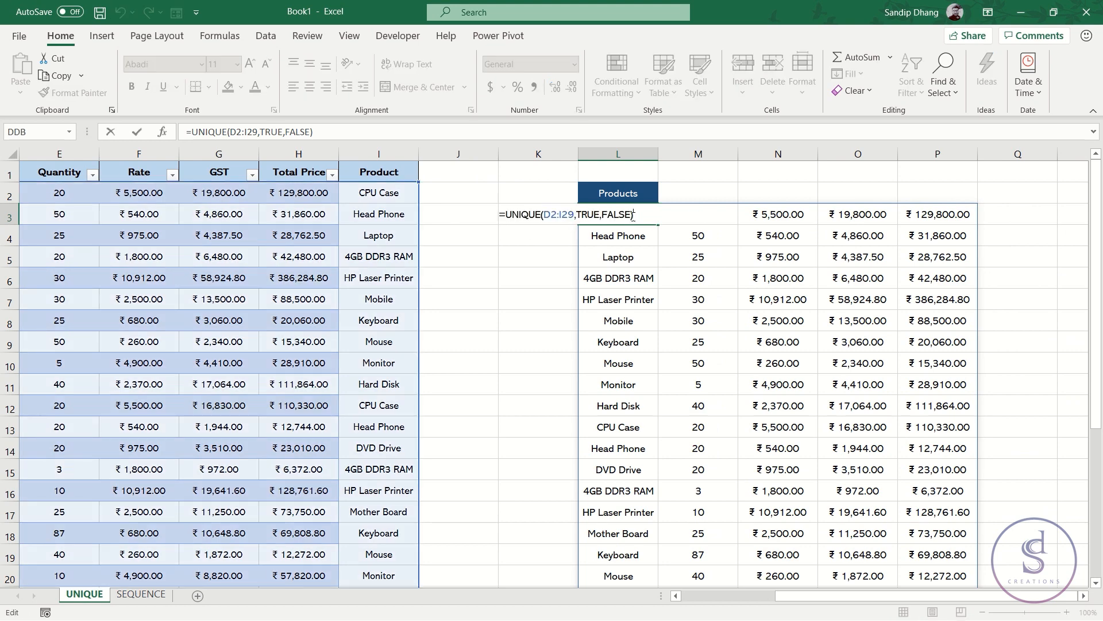
key("Escape")
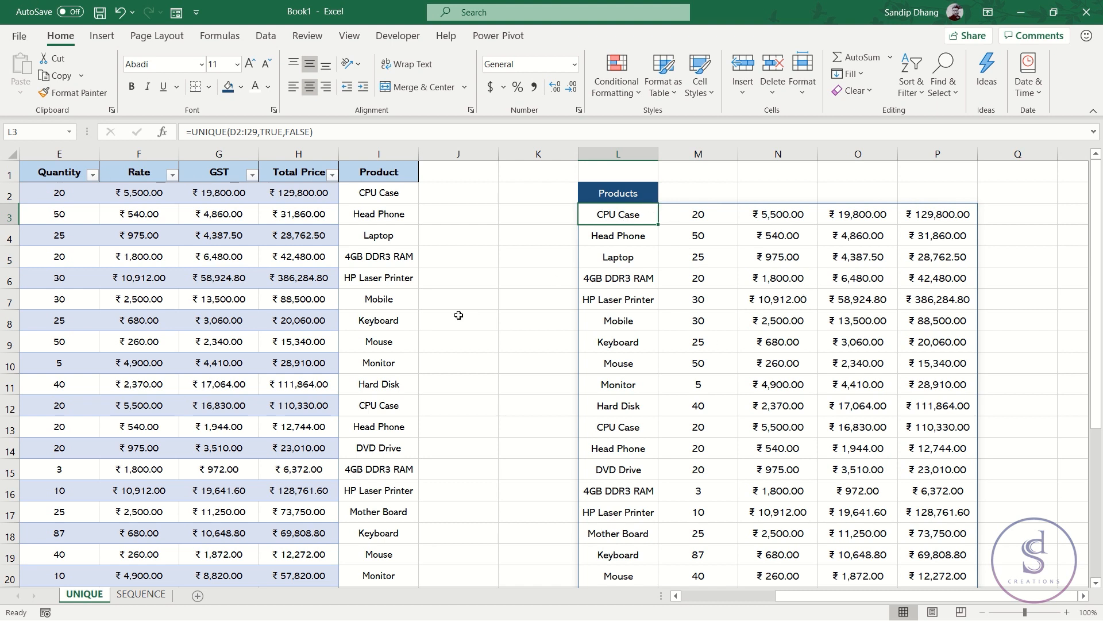
On the SEQUENCE sheet, enter a SEQUENCE formula in L2 with 2 rows, 4 columns, start 10 and step 1
left_click(143, 594)
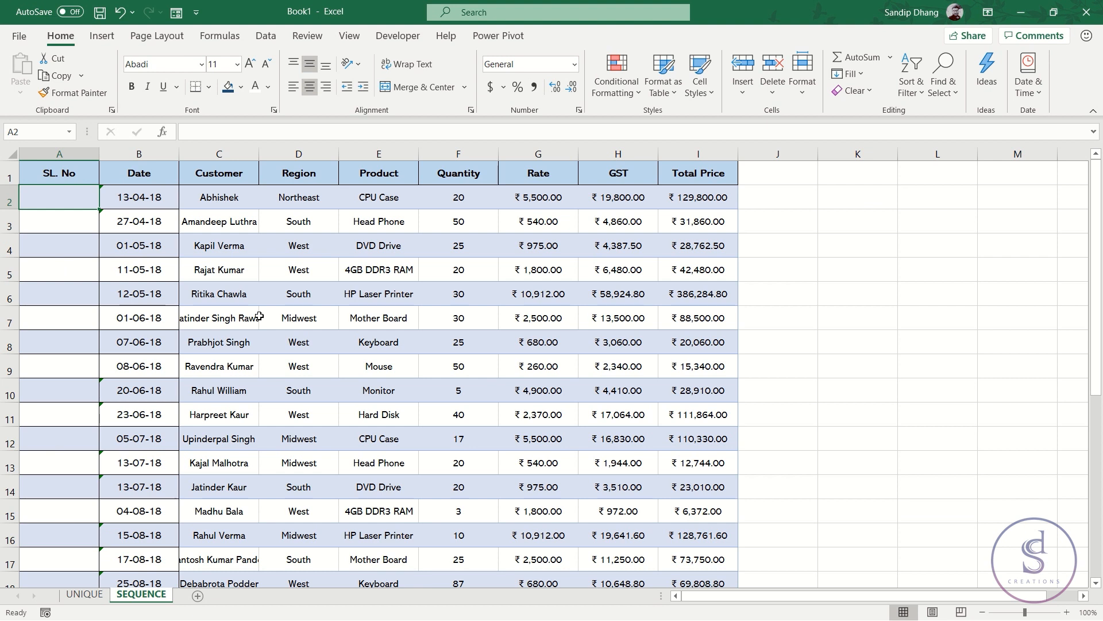
left_click(902, 208)
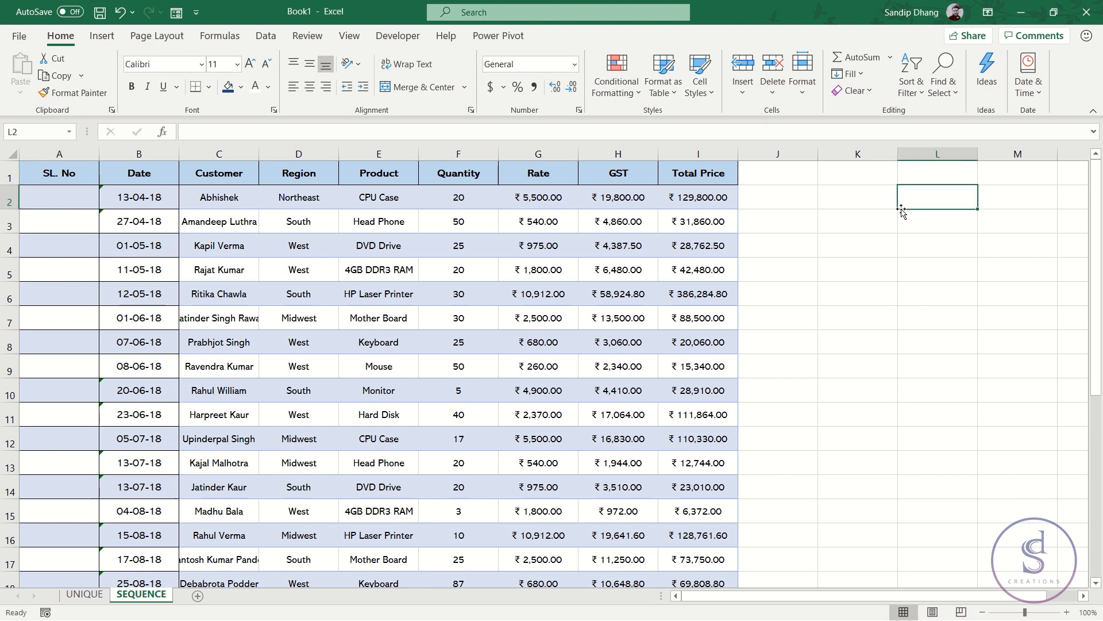
scroll(901, 209, "right", 2)
scroll(901, 209, "right", 1)
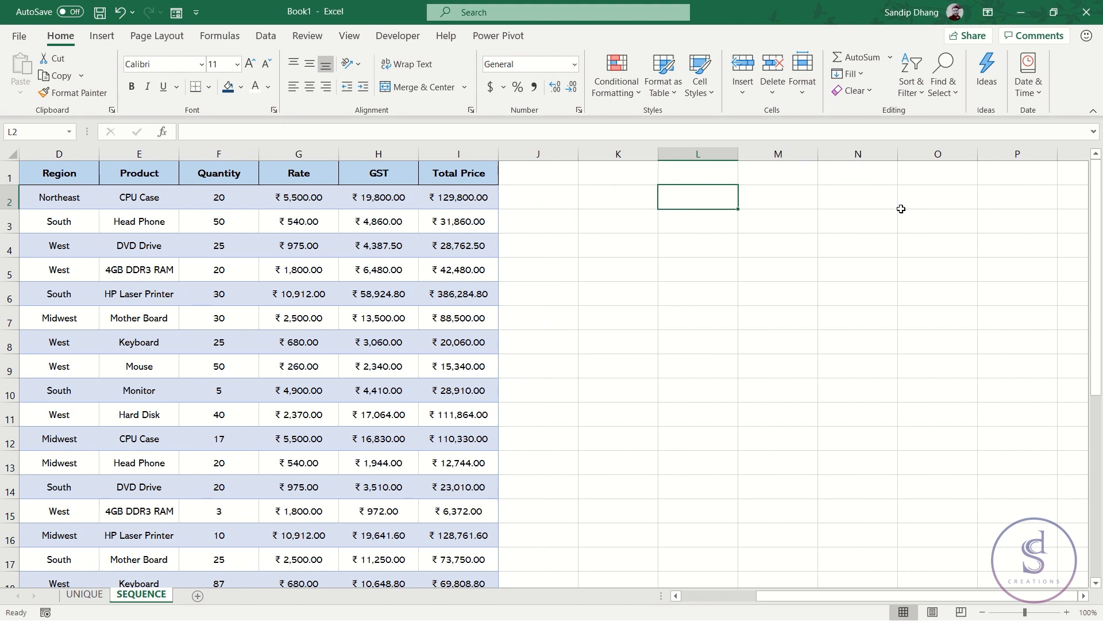
type("=seq")
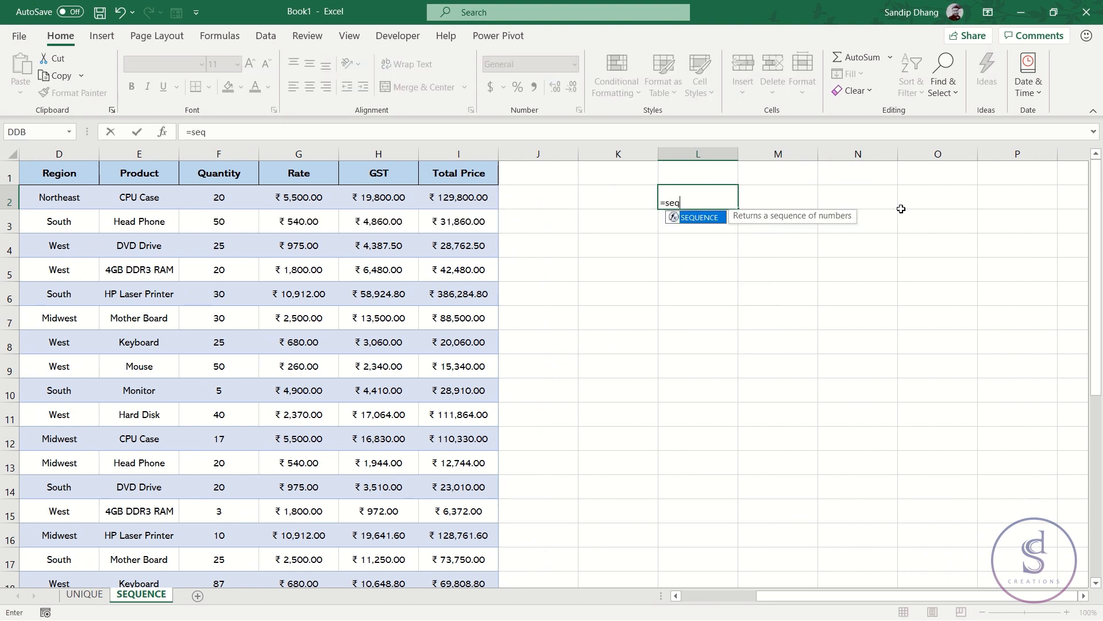
key("Tab")
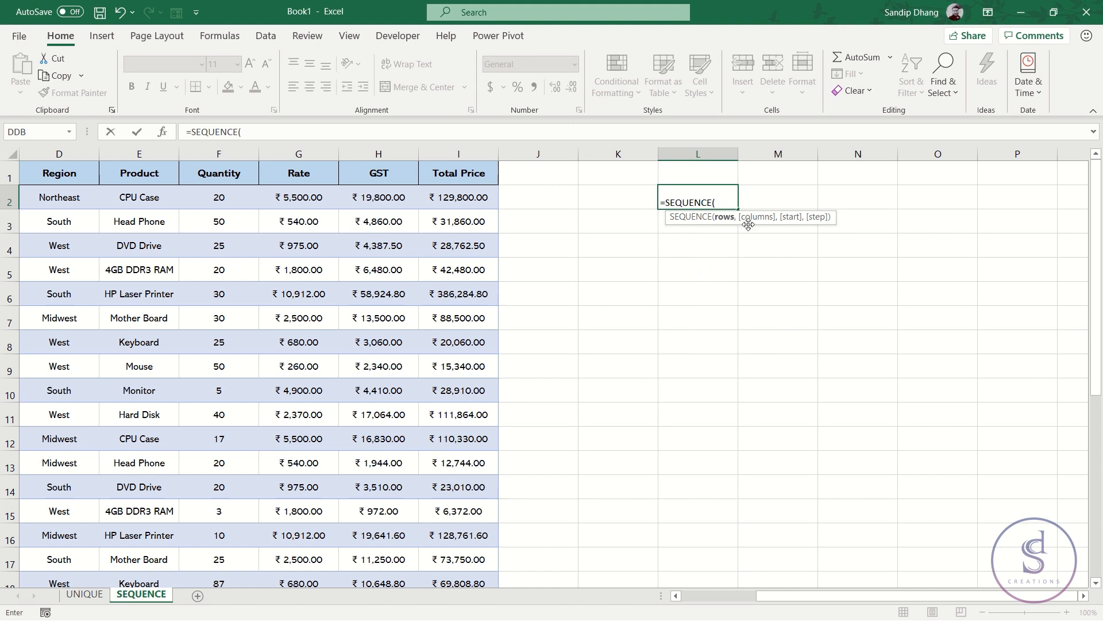
type("2,4")
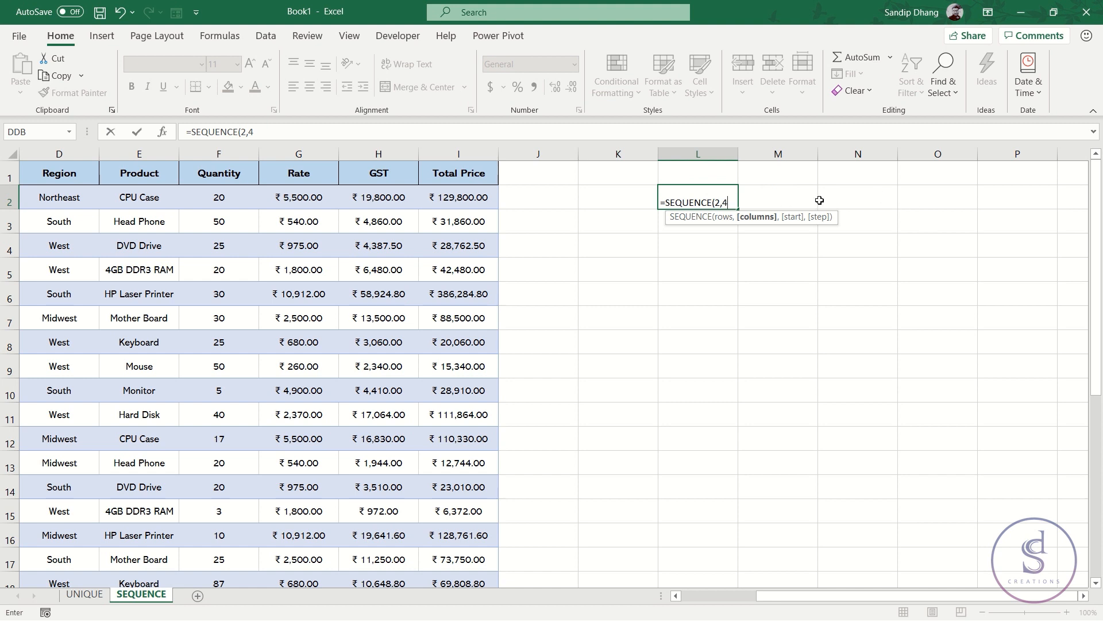
type(",")
type(",")
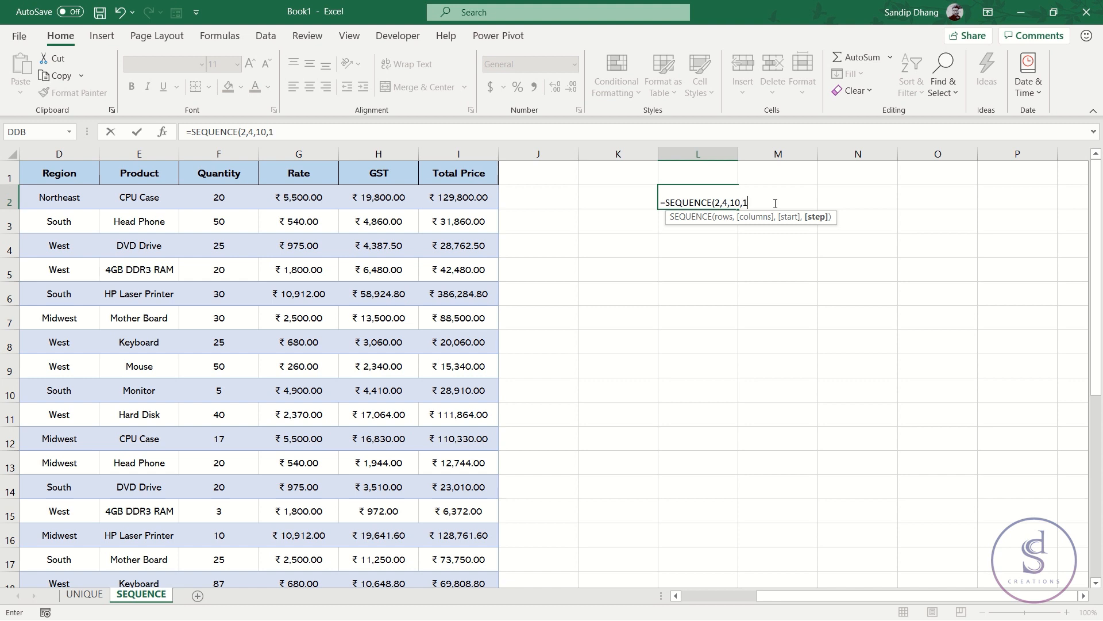
type("2")
key("BackSpace")
key("Return")
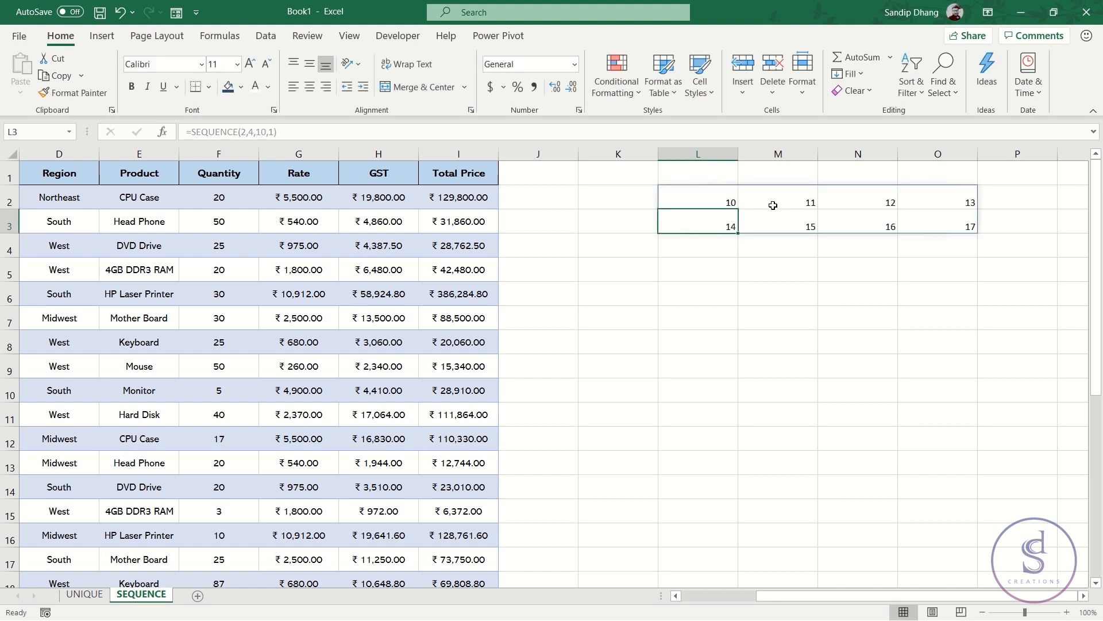
Inspect both rows of the spilled numbers and set the step argument of the SEQUENCE formula in L2 to 2
left_click_drag(723, 192, 781, 200)
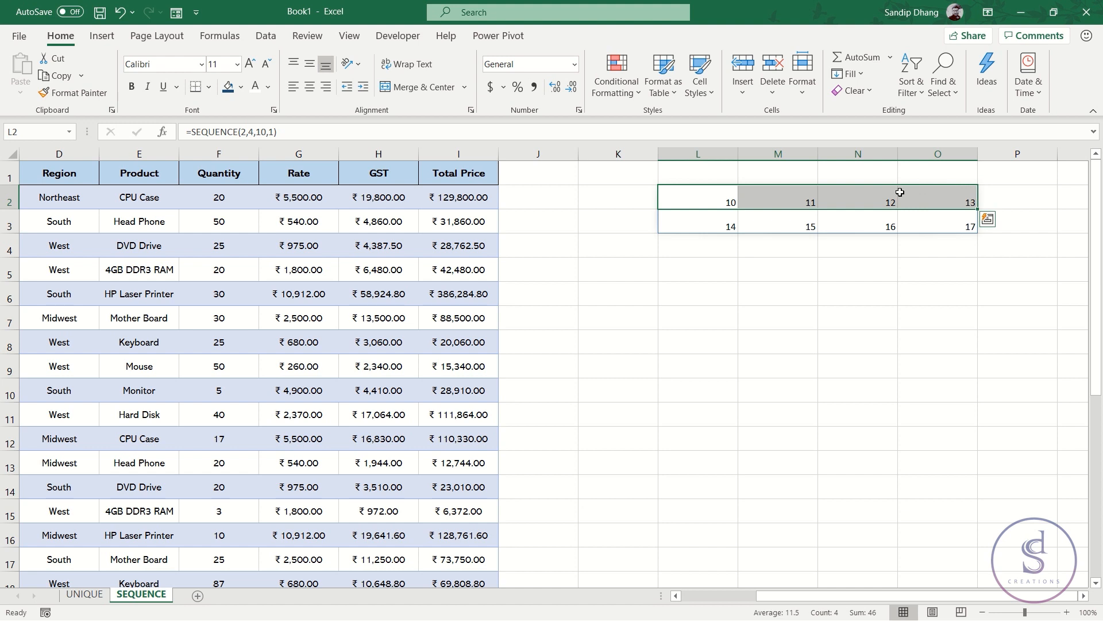
left_click_drag(702, 222, 956, 220)
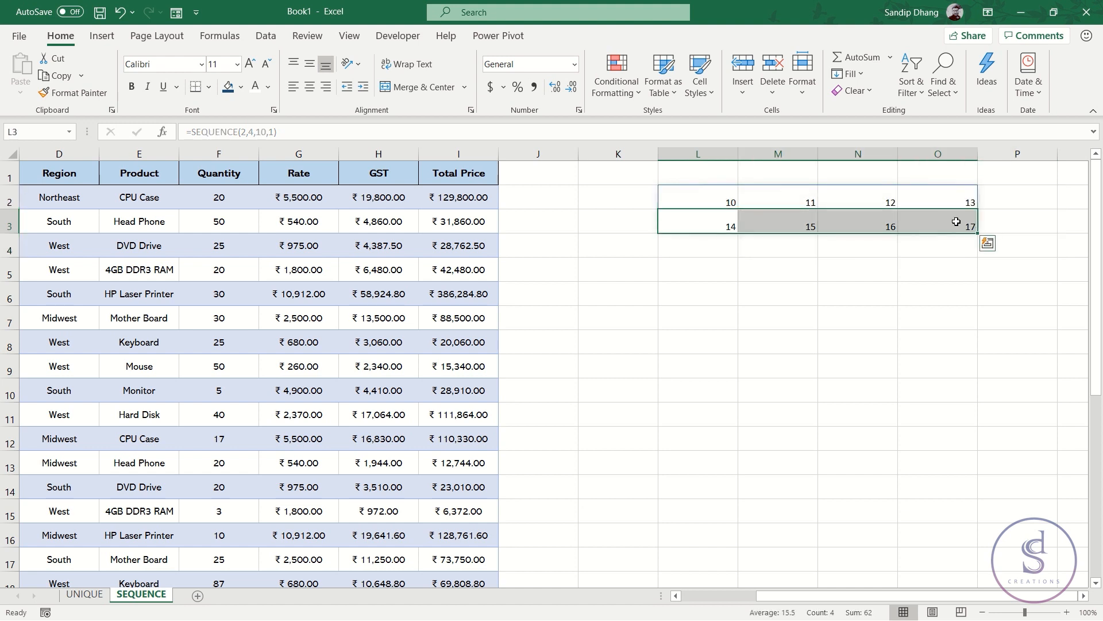
double_click(696, 198)
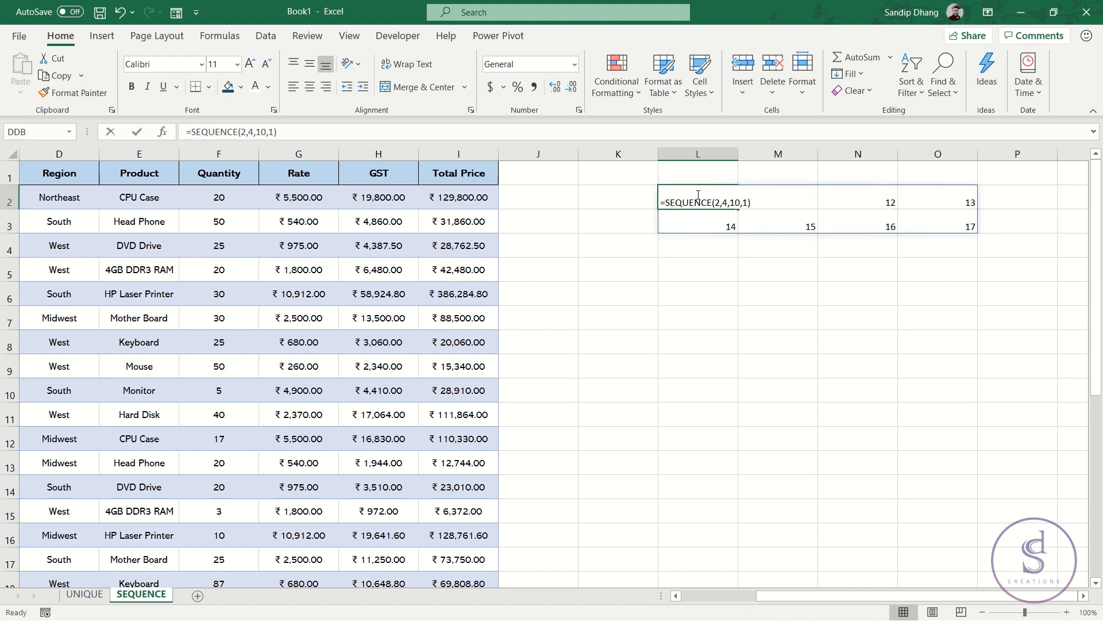
left_click(748, 202)
key("BackSpace")
type("2")
key("Return")
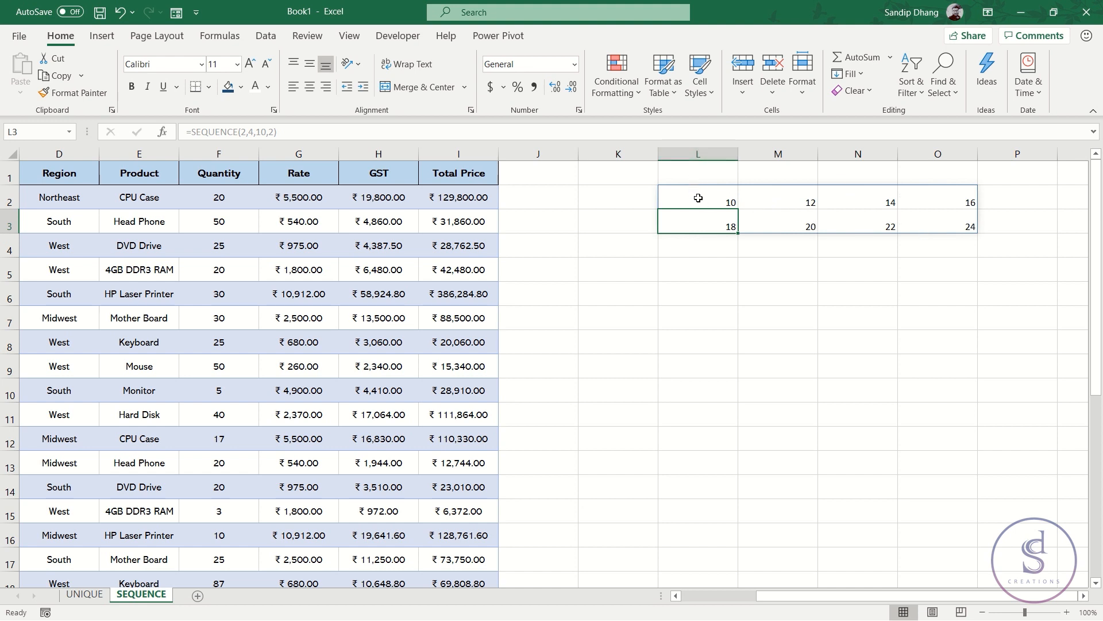
Check the available Fill commands for the spilled range L2:O3, and clear the range's SEQUENCE output
left_click(698, 197)
left_click_drag(698, 198, 973, 224)
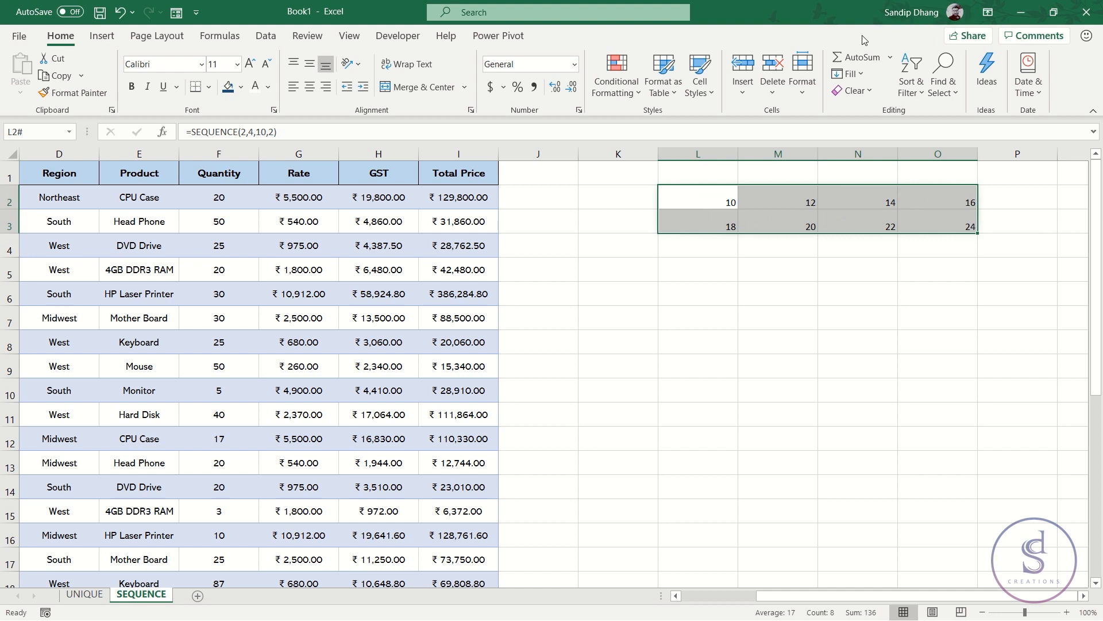
left_click(850, 74)
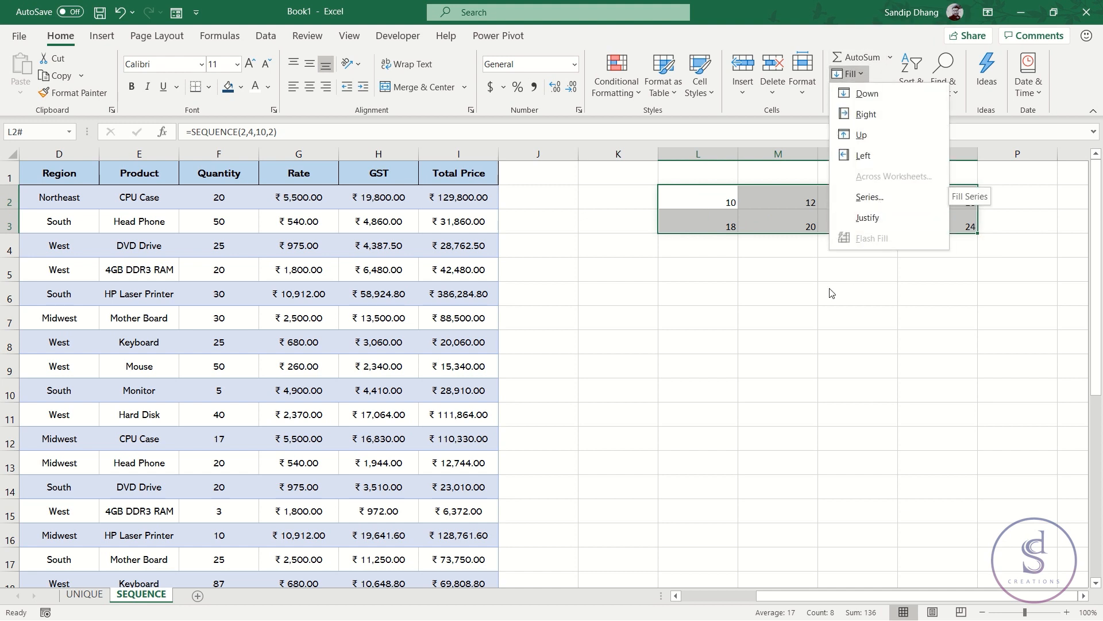
key("Escape")
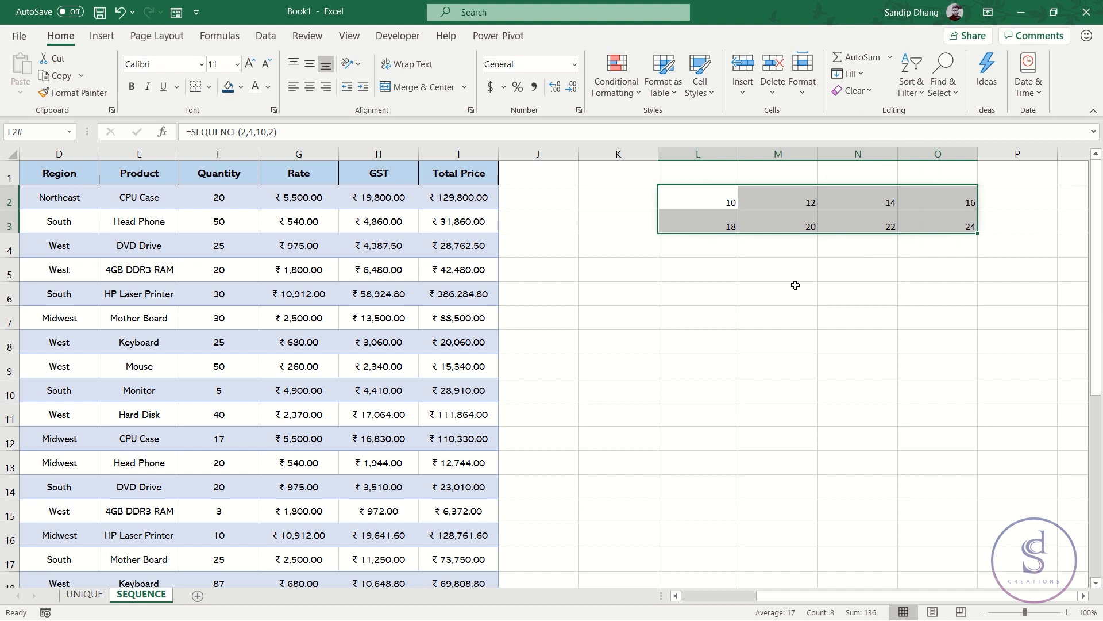
key("Delete")
left_click(704, 205)
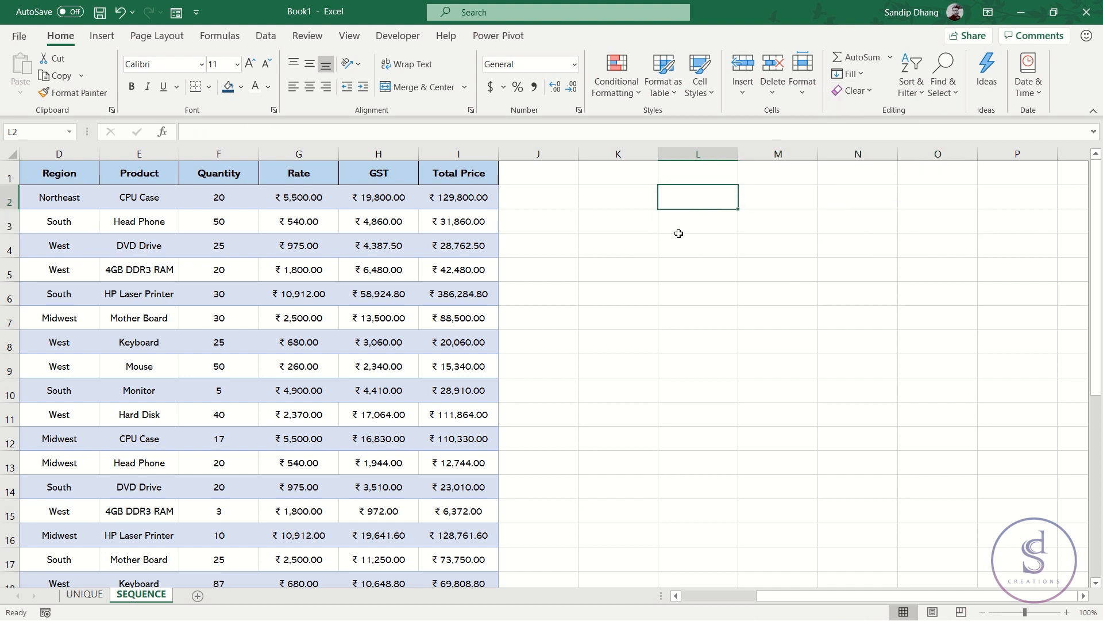
Number the table's SL. No column with a SEQUENCE formula in A2 using 28 rows, 1 column, start 1 and step 1
scroll(646, 264, "left", 3)
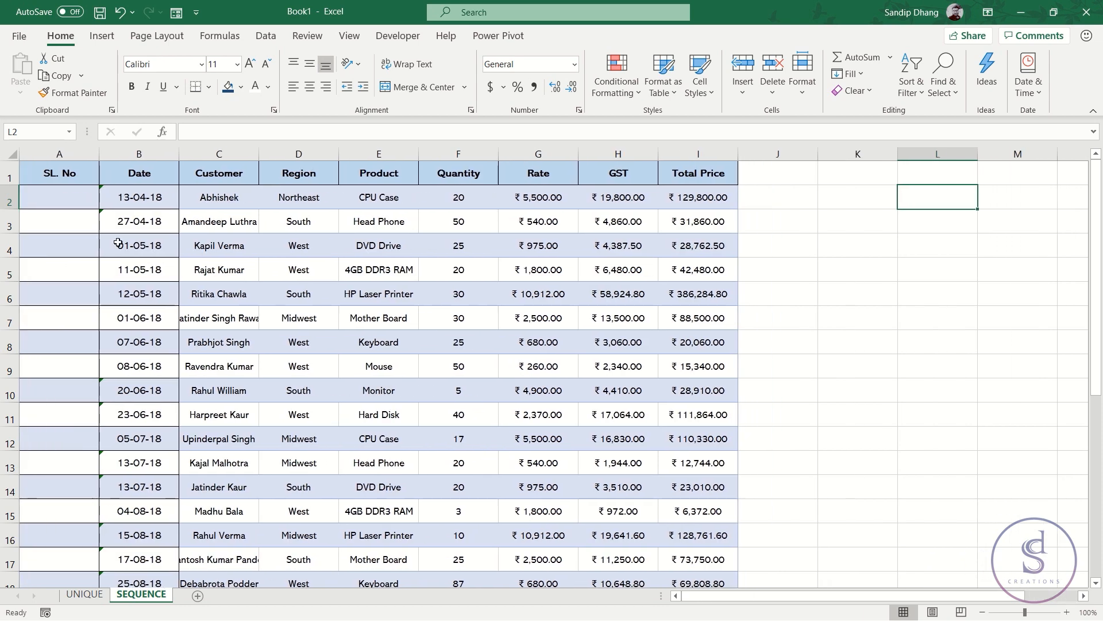
left_click(57, 199)
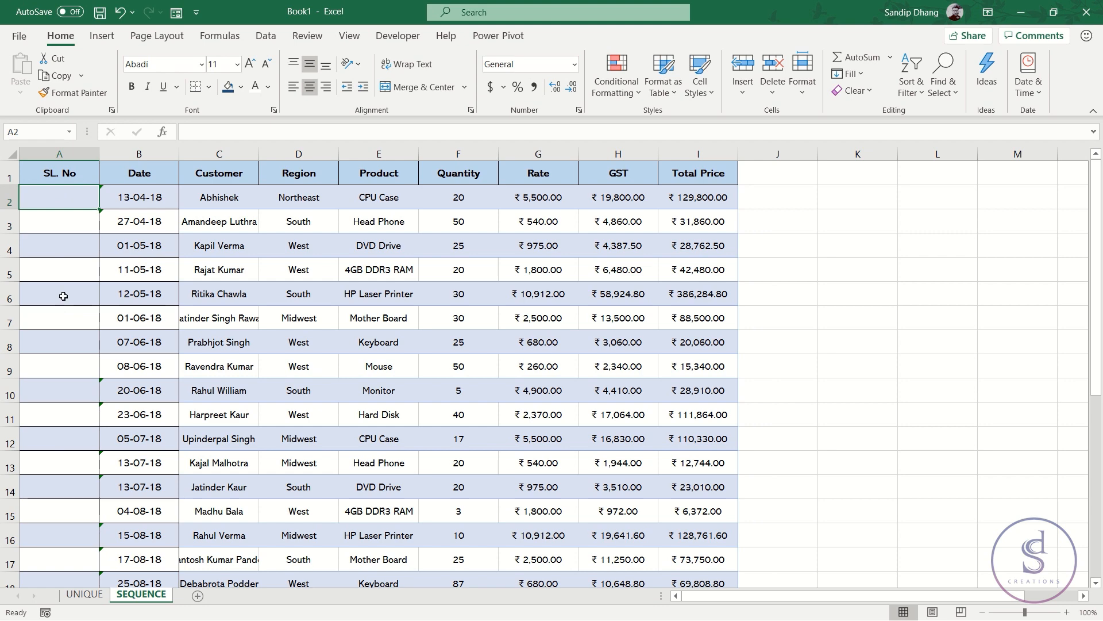
scroll(60, 217, "down", 4)
scroll(60, 216, "down", 1)
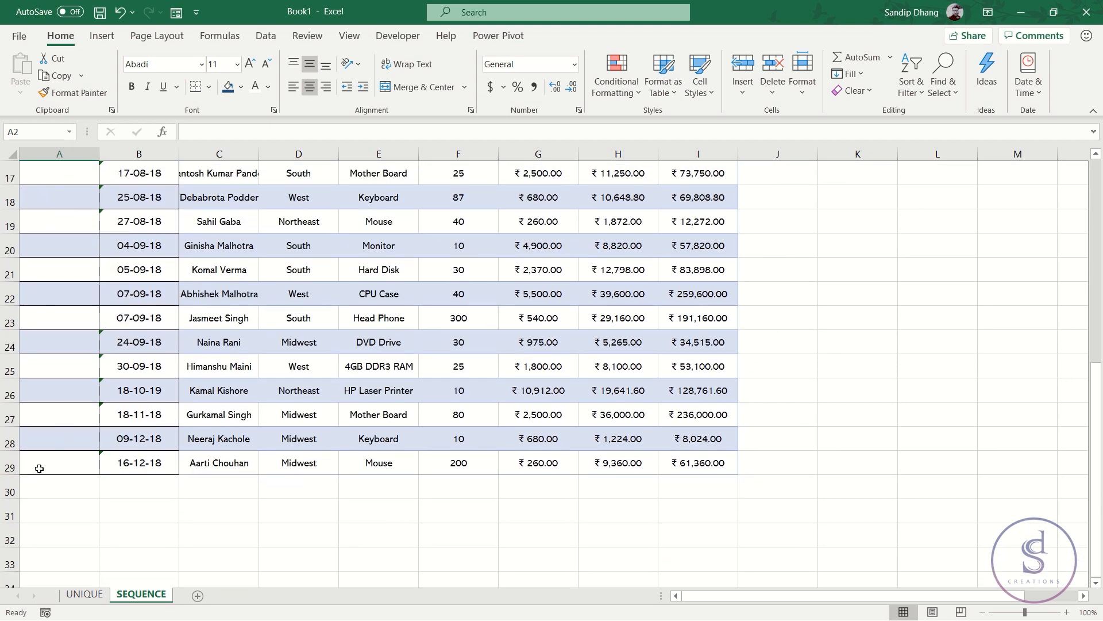
scroll(96, 370, "up", 5)
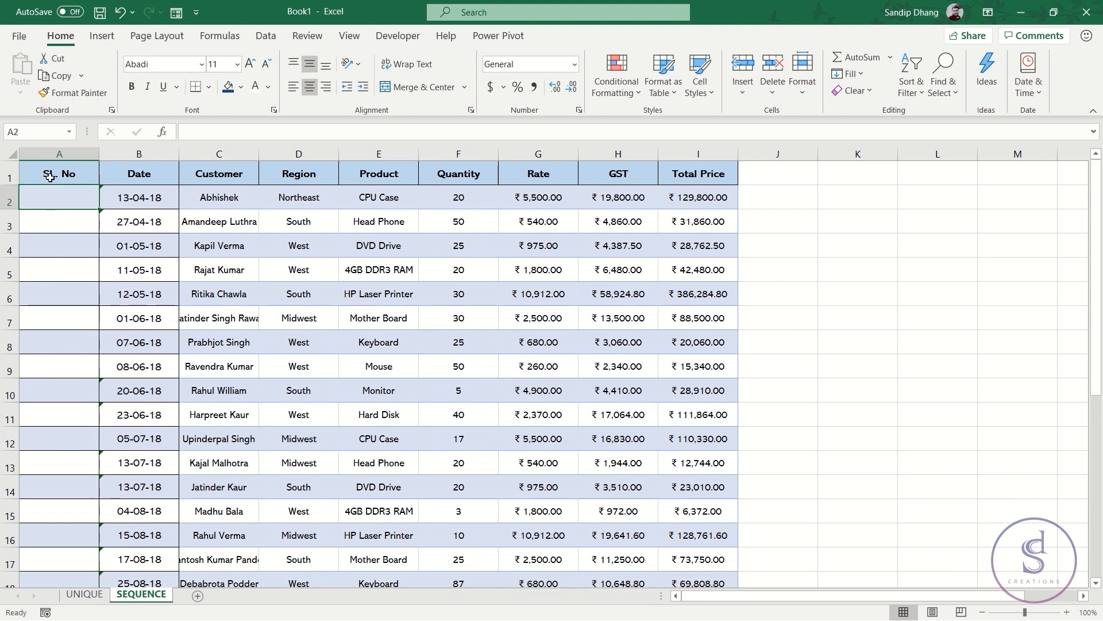
type("=seq")
key("Tab")
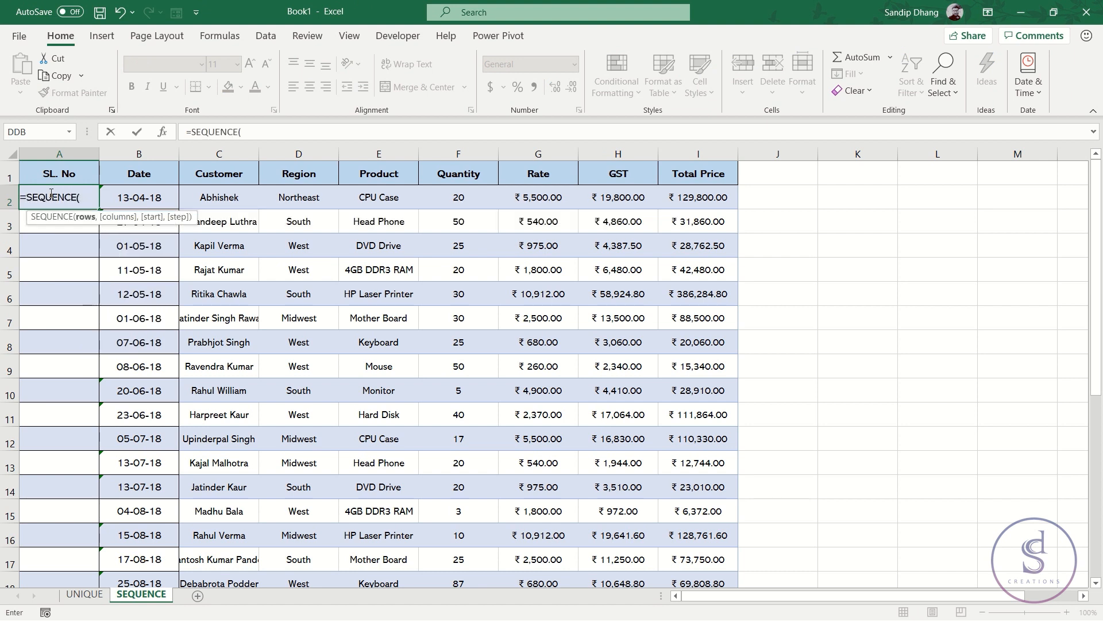
type("28,")
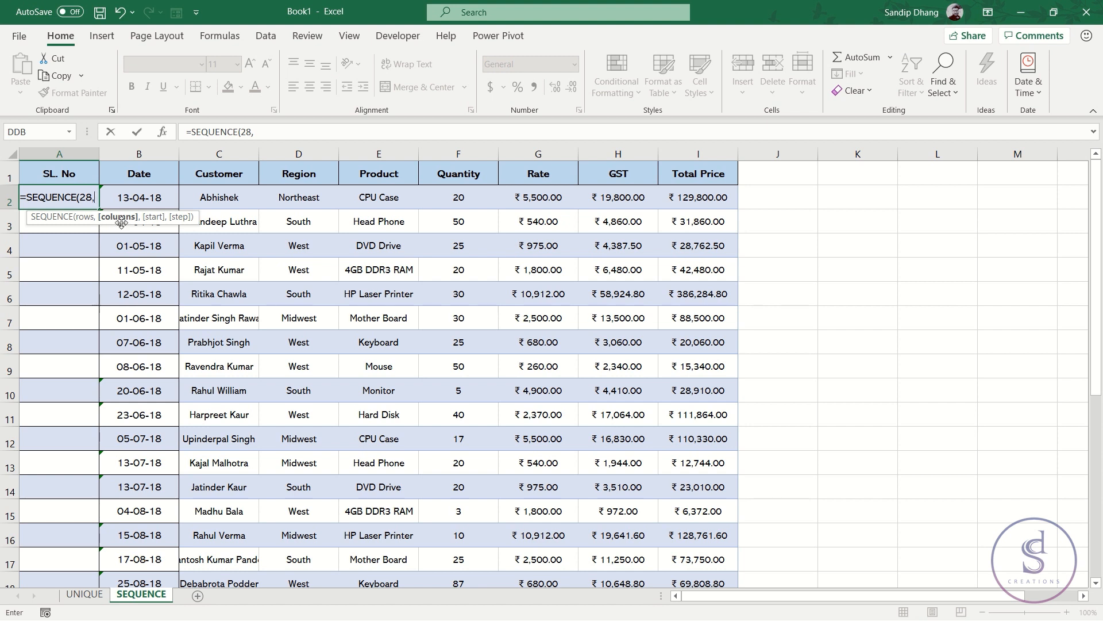
type("1")
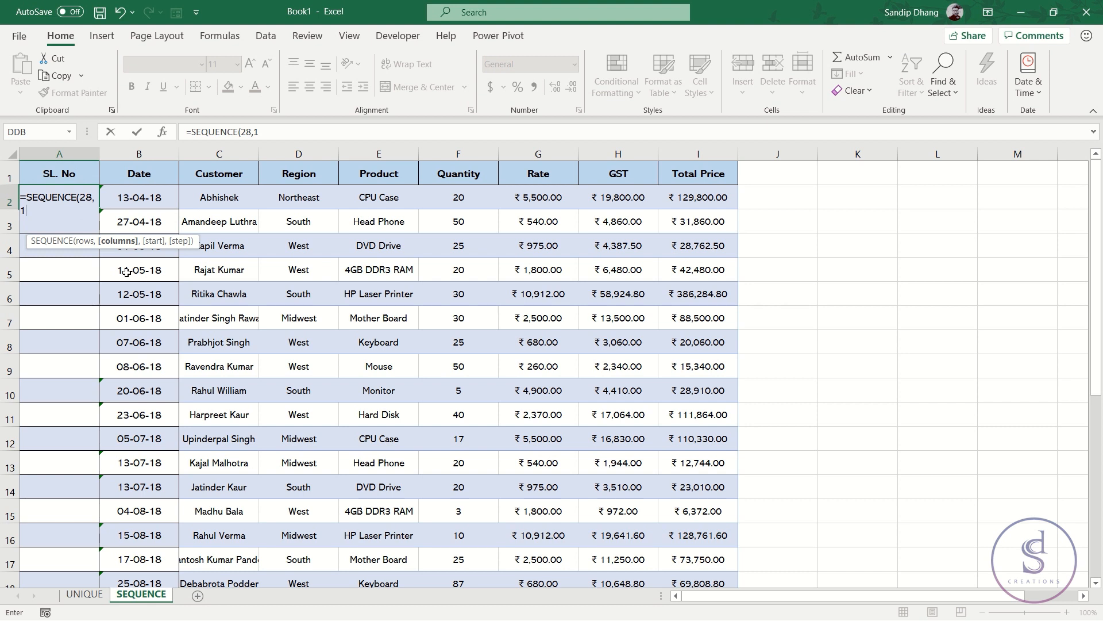
type(",1,")
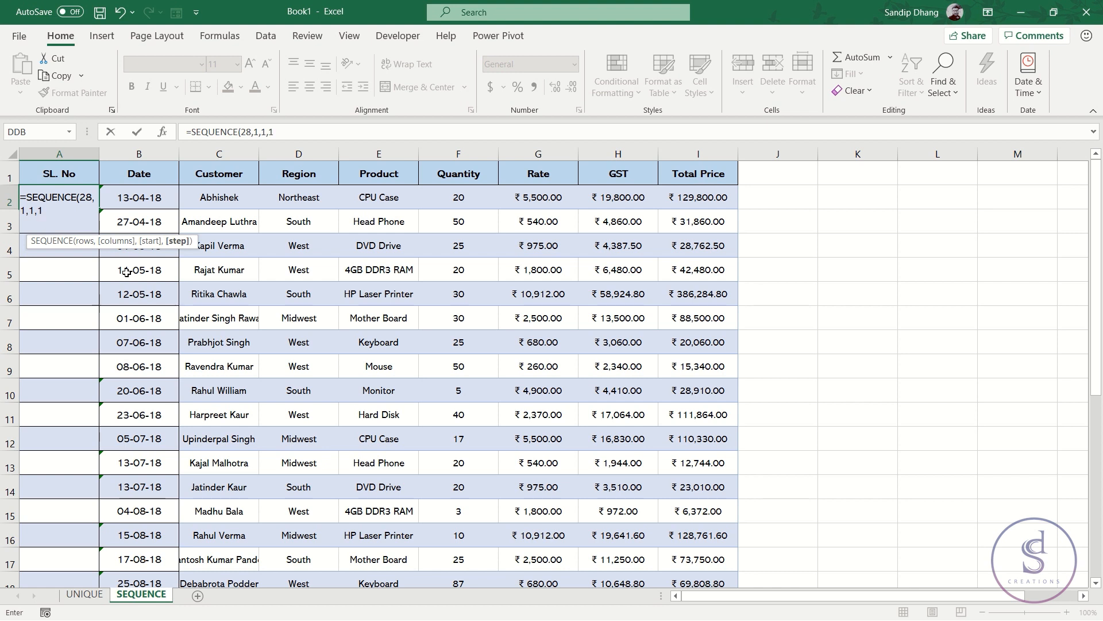
type("1")
key("Return")
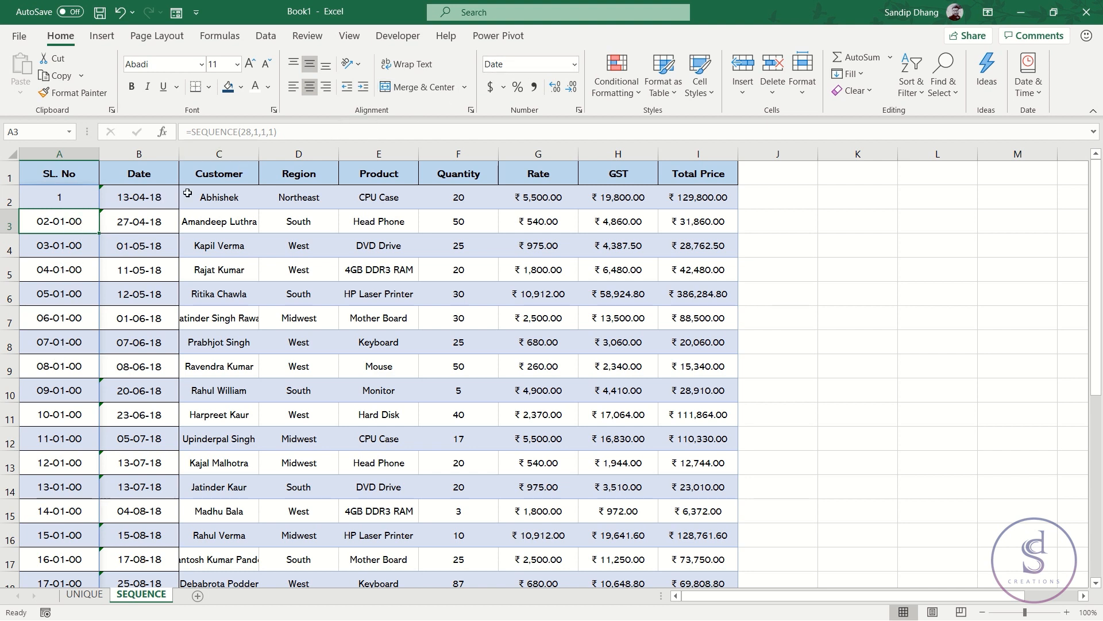
Apply the General number format to all the serial numbers in the SL. No column from A2 down
left_click(78, 197)
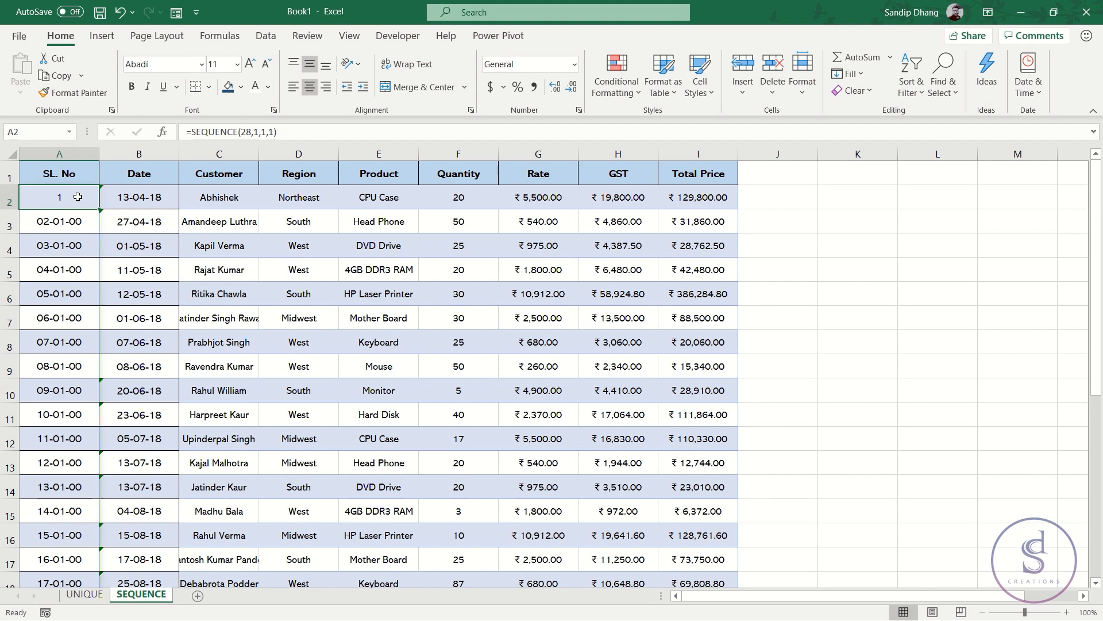
key("ctrl+shift+Down")
left_click(575, 64)
left_click(576, 98)
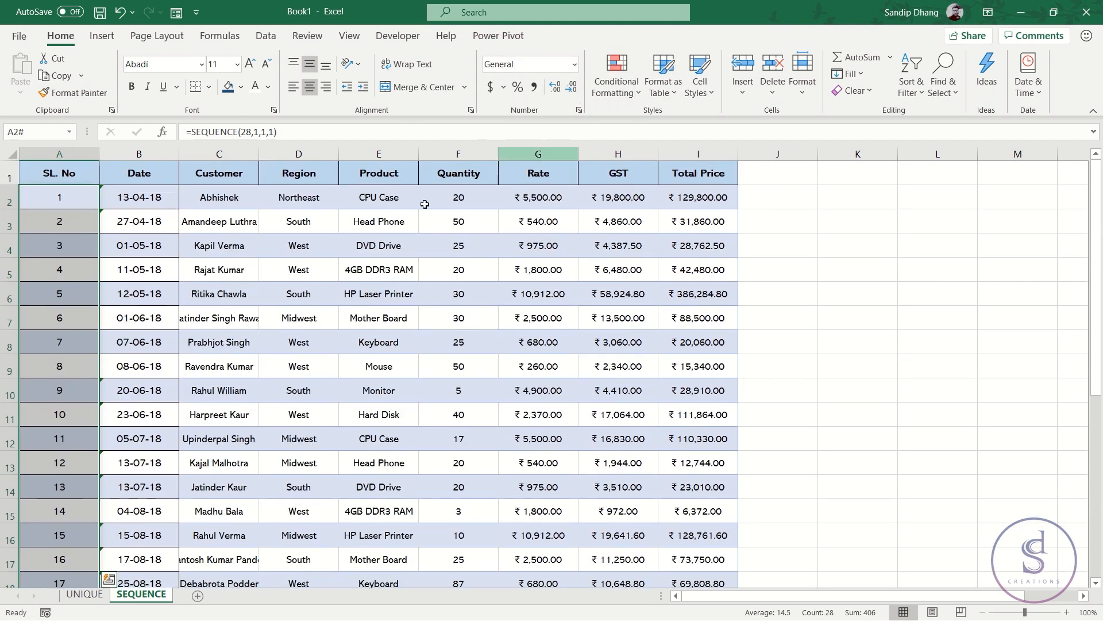
Check the serial numbers down to the table's last row and set the step argument of the A2 formula to 2
left_click(81, 202)
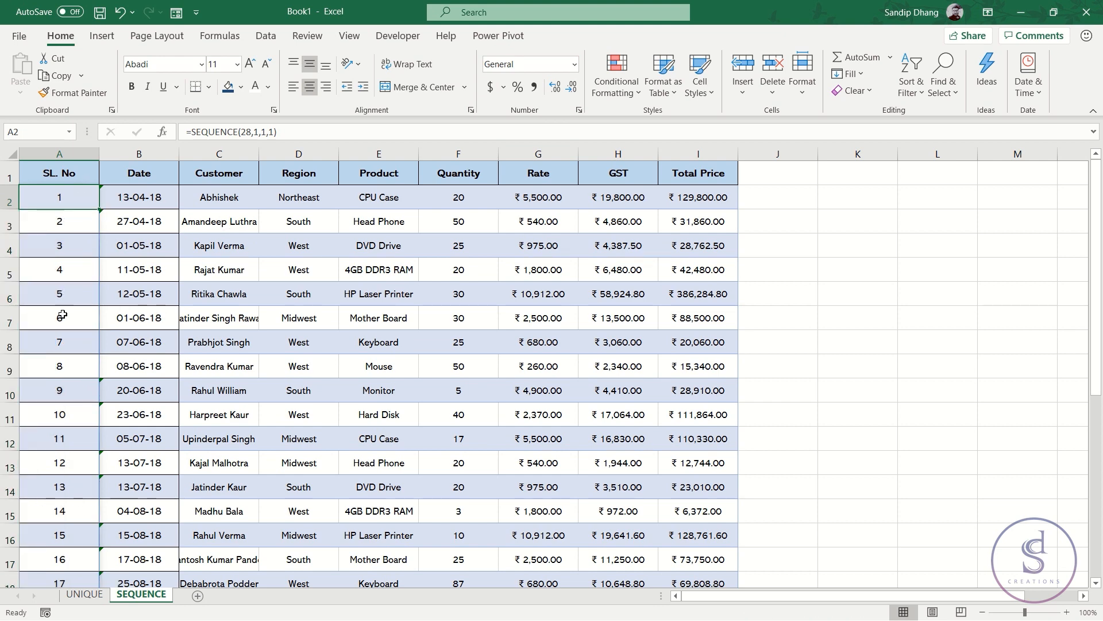
scroll(61, 315, "down", 5)
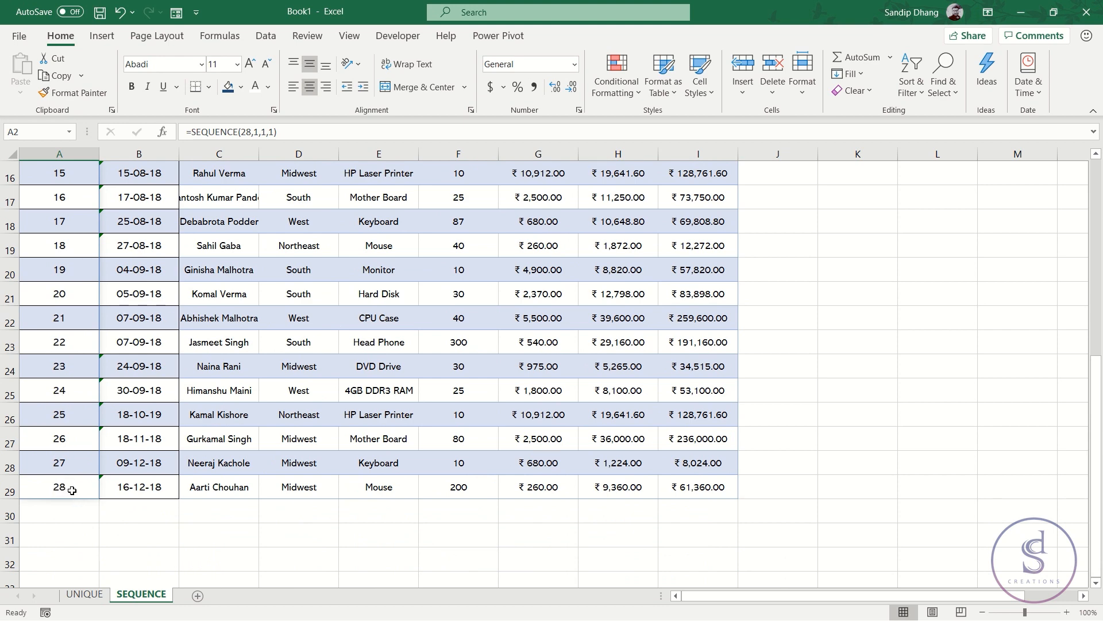
scroll(56, 288, "up", 5)
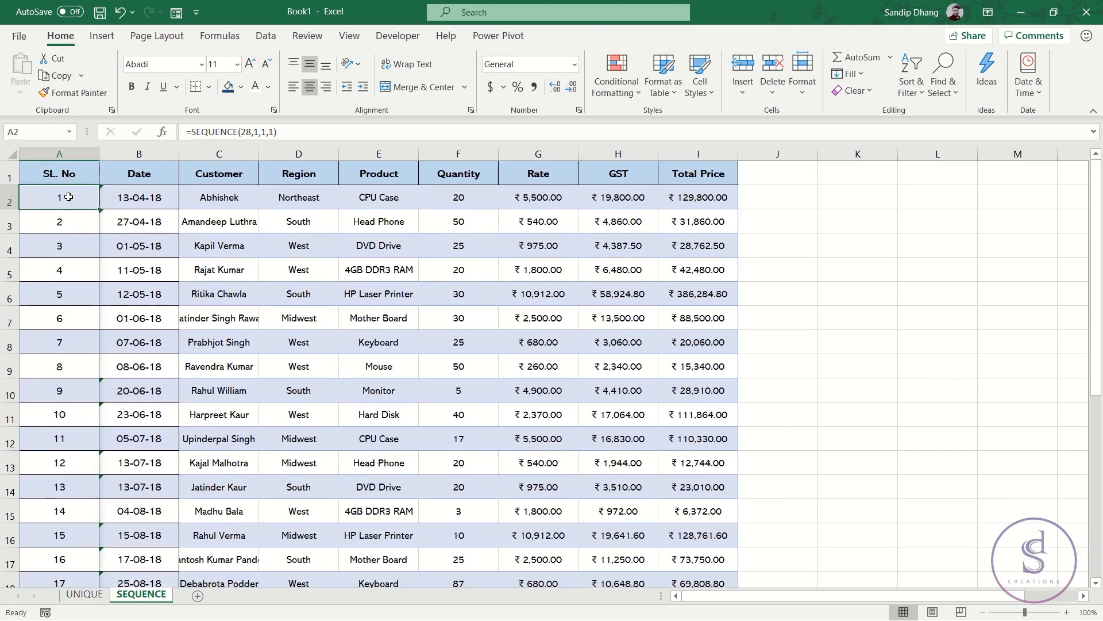
left_click(273, 134)
key("BackSpace")
type("2")
key("Return")
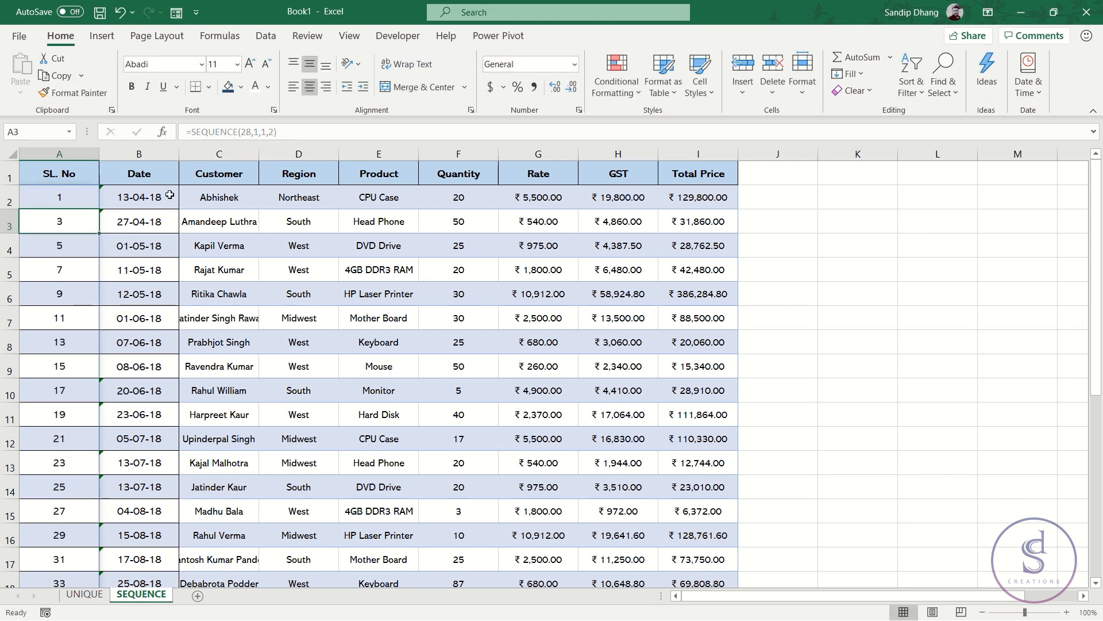
Set the step argument of the SEQUENCE formula in A2 to 1
left_click(75, 193)
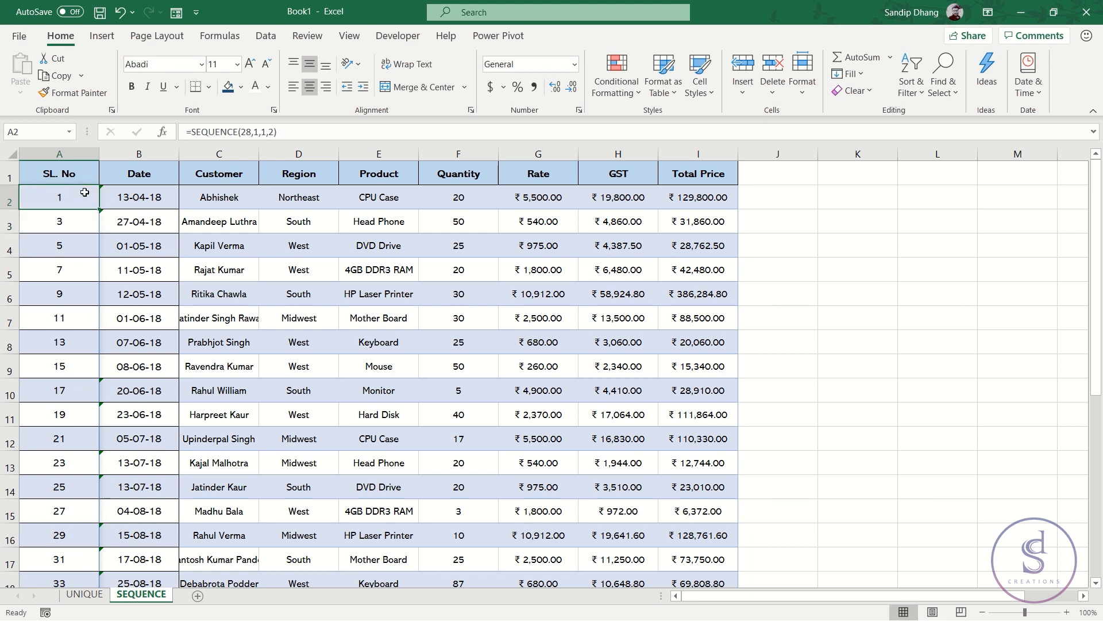
left_click(274, 131)
key("BackSpace")
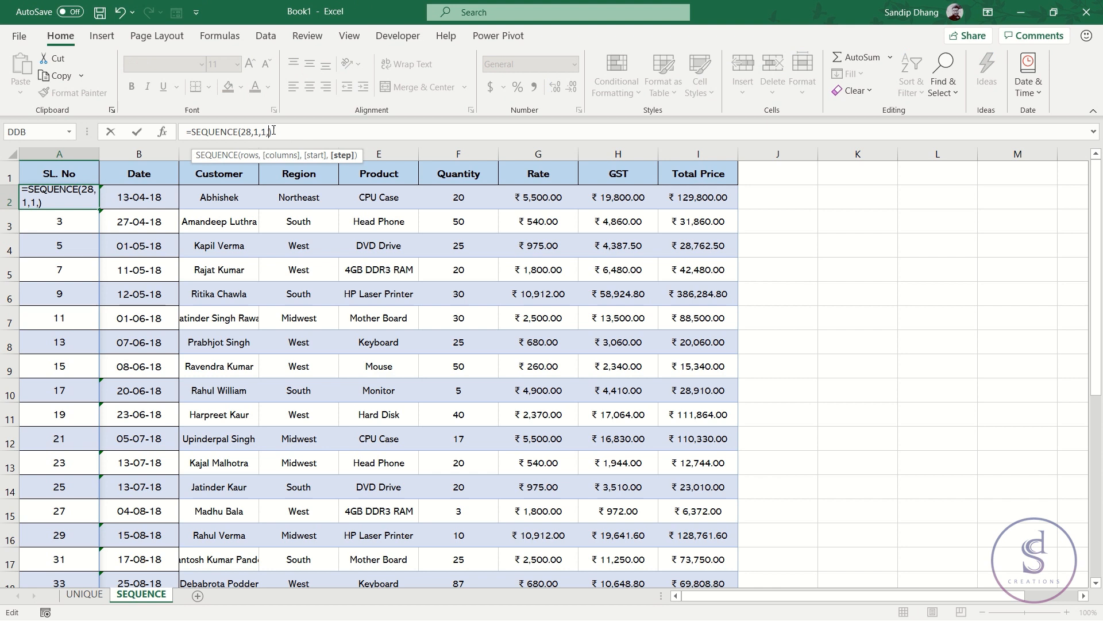
type("1")
key("Return")
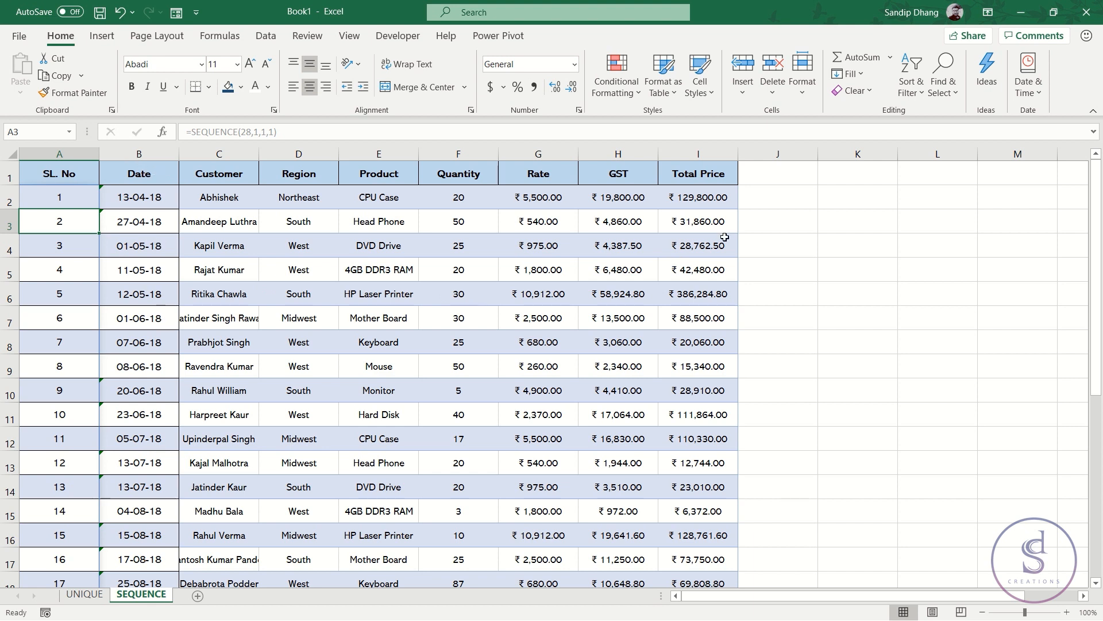
Add a new column header Date in J1, next to Total Price
left_click(792, 173)
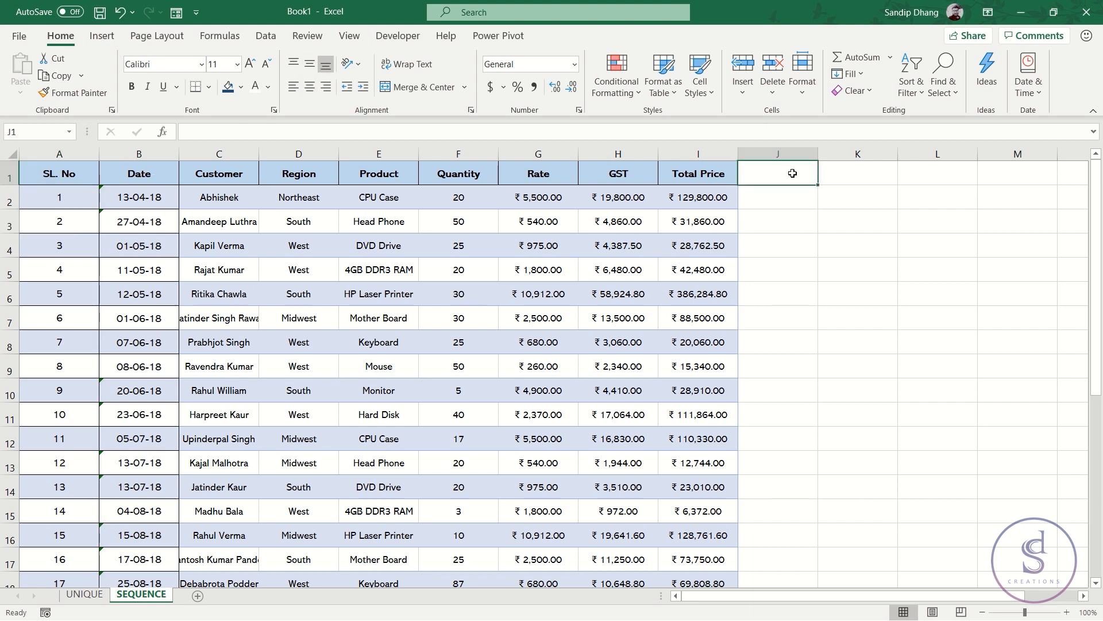
type("Date")
key("Return")
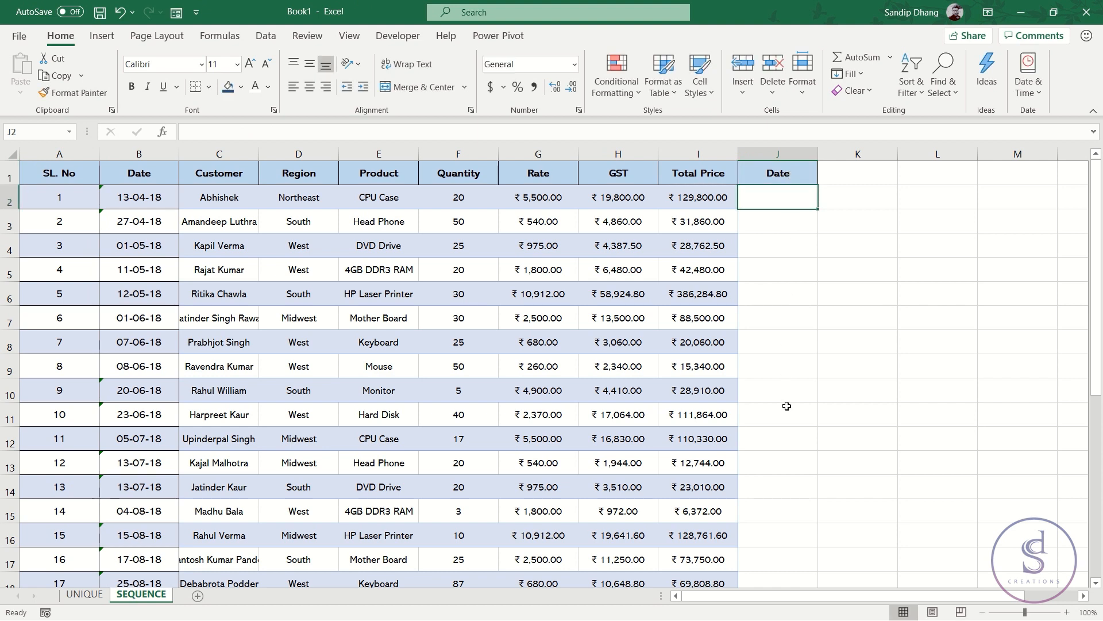
Enter the date 01-04-2020 in L1 and check its serial number among the number format previews without changing the format
left_click(937, 178)
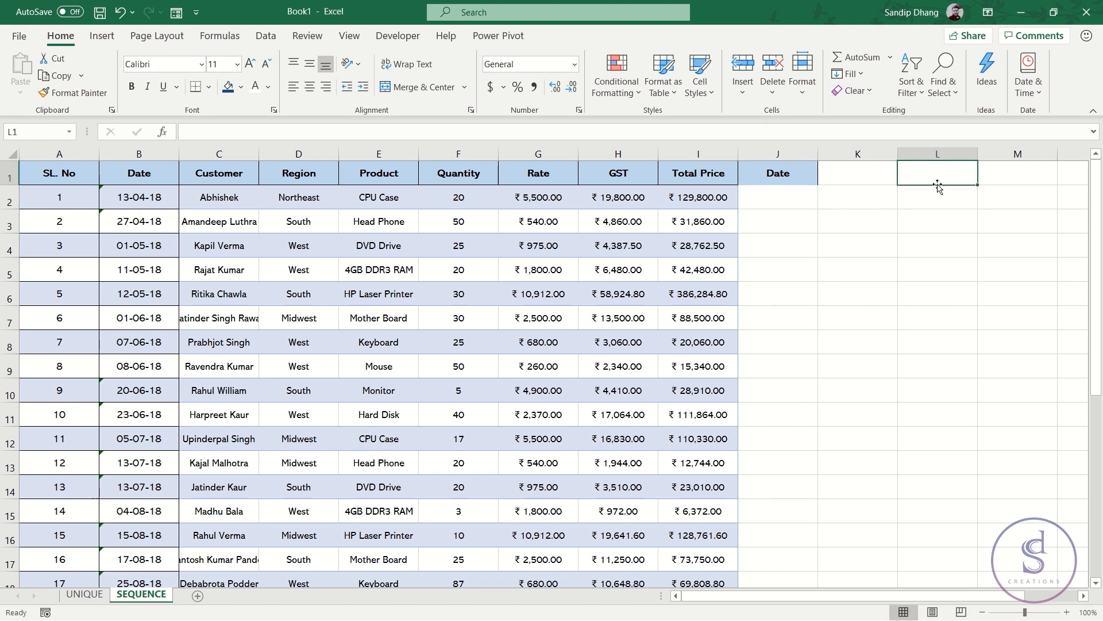
type("1-0")
type("4-20")
key("Return")
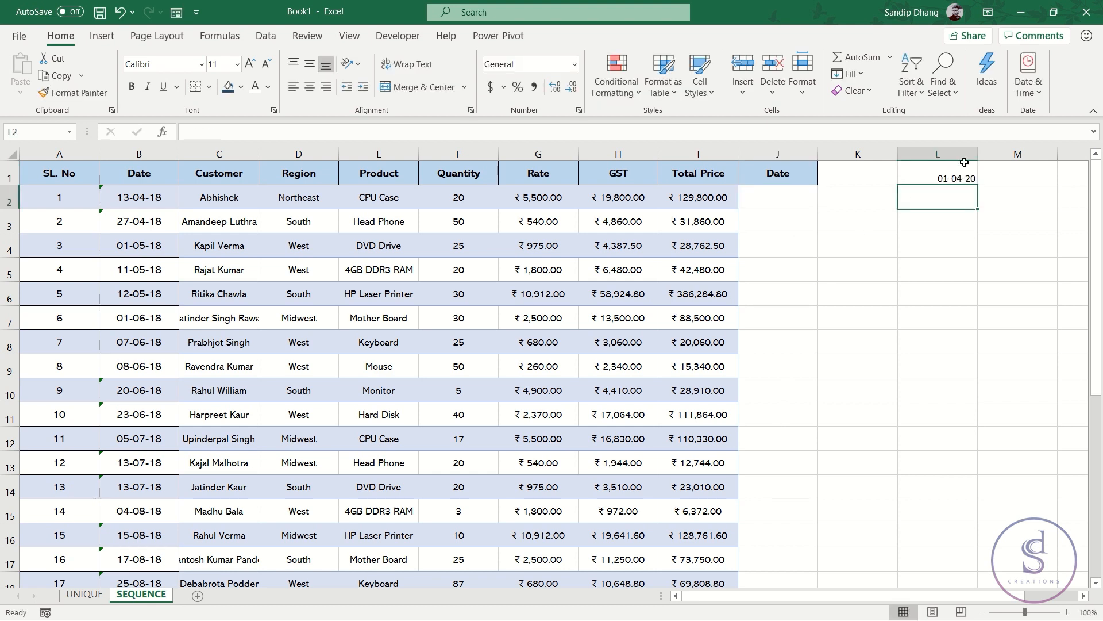
left_click(956, 174)
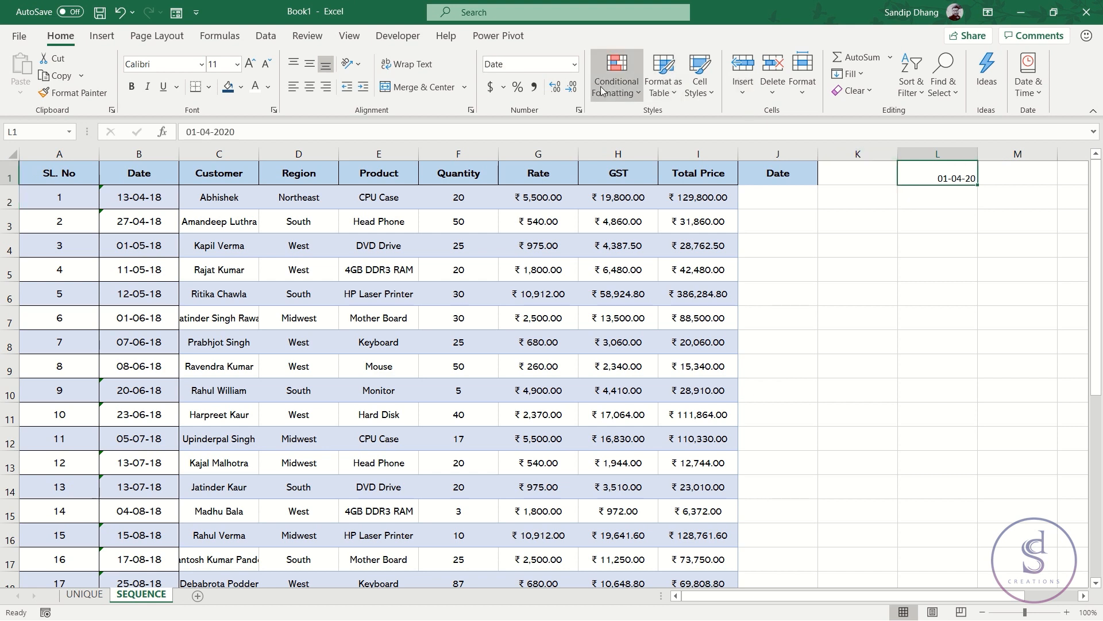
left_click(574, 65)
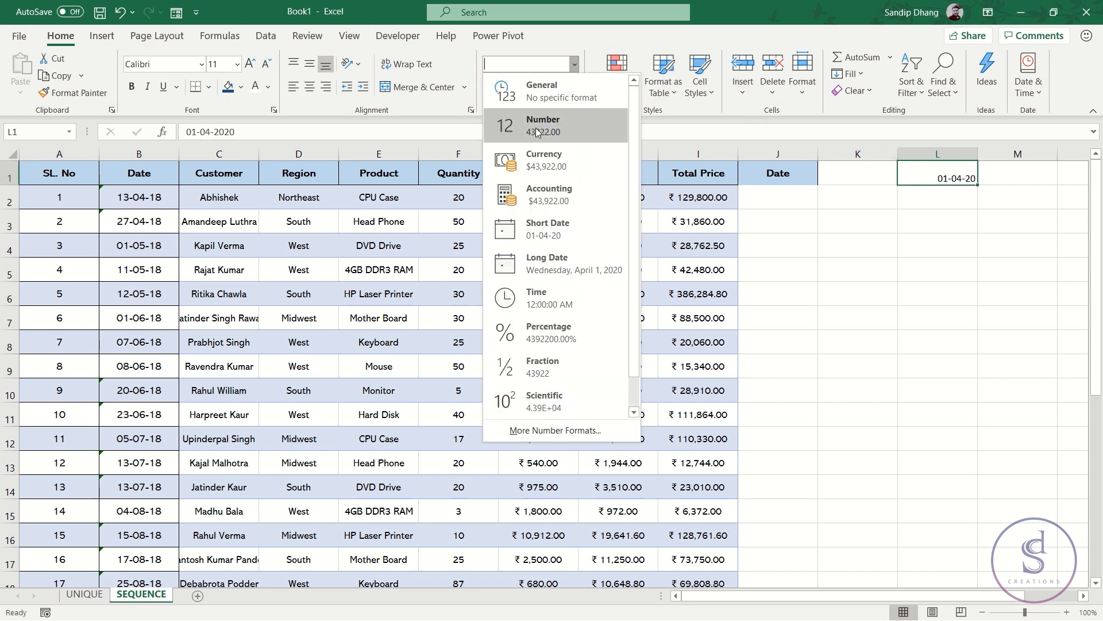
key("Escape")
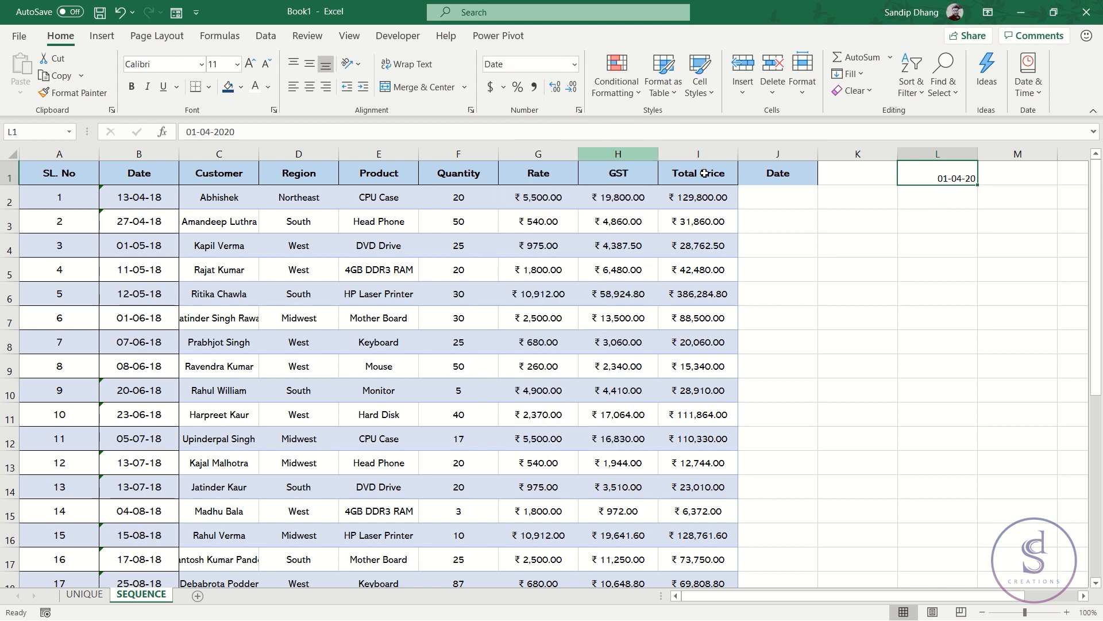
Fill the new Date column with a SEQUENCE formula in J2 using 28 rows, 1 column, start 43922 and step 1
left_click(798, 199)
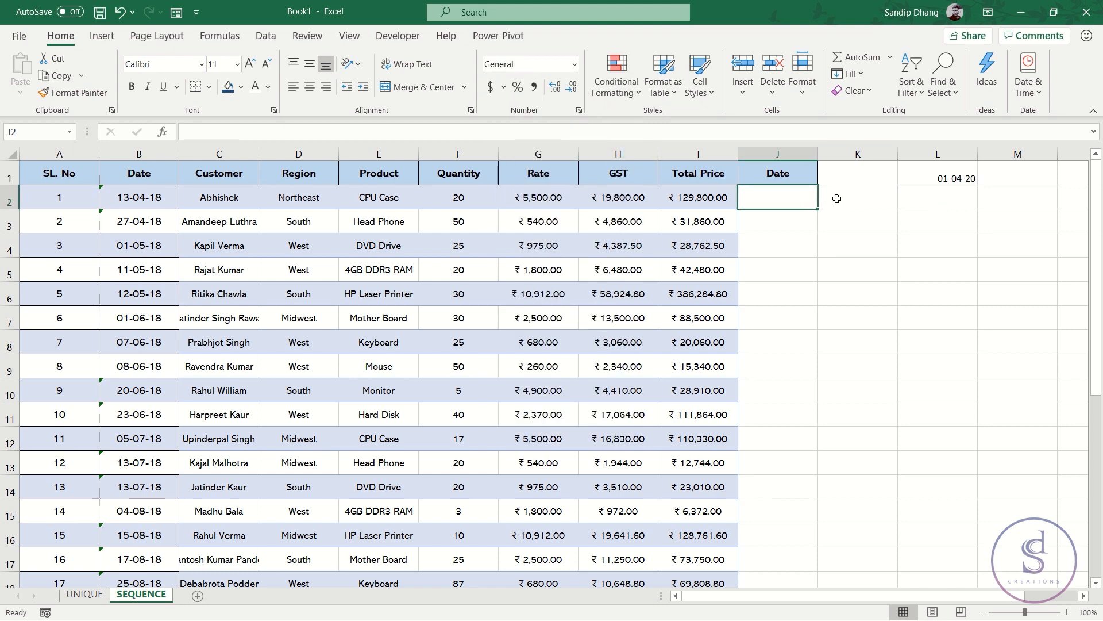
type("=seq")
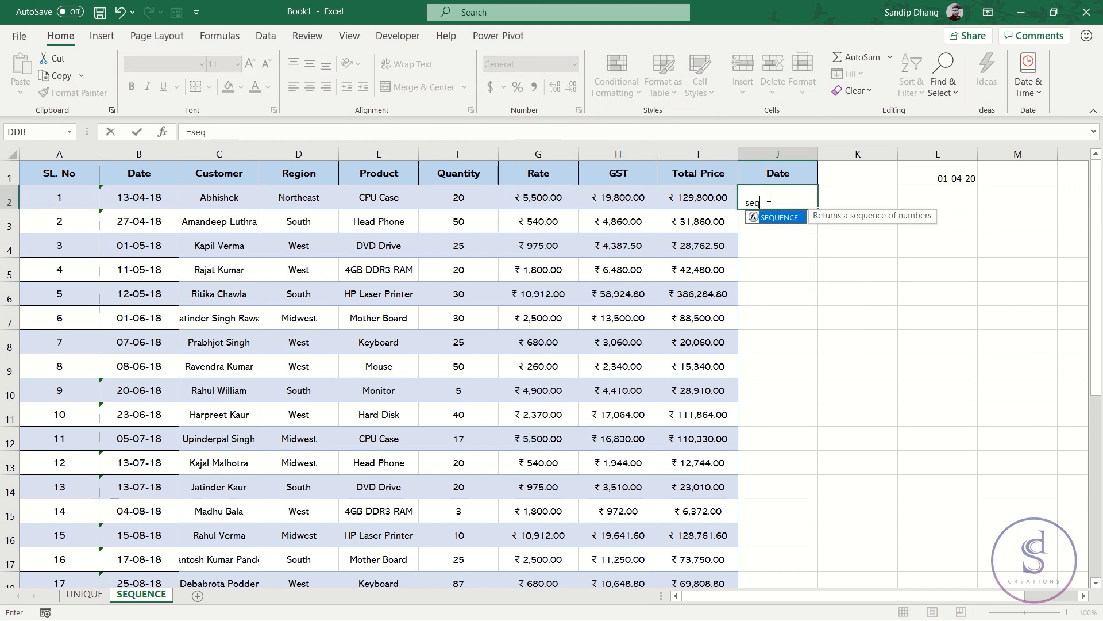
key("Tab")
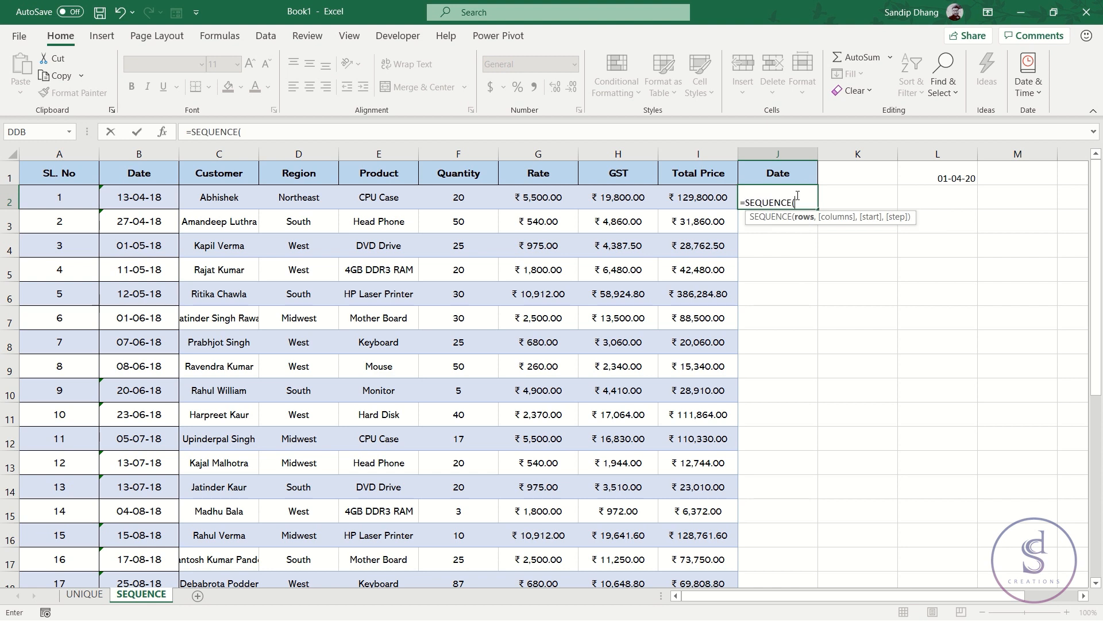
type("28,")
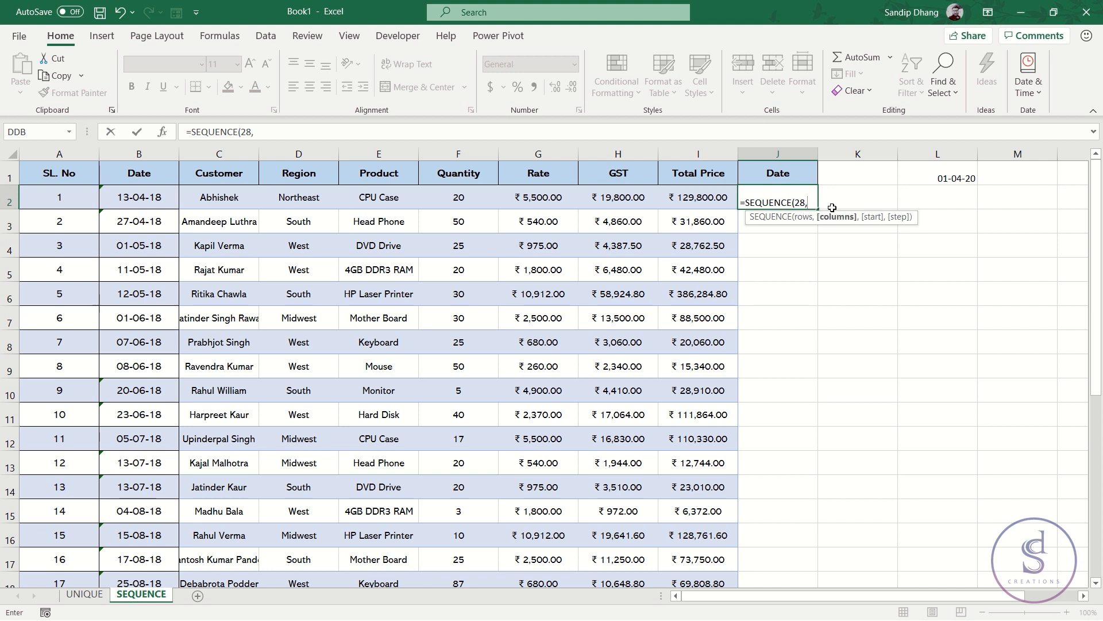
type("1,43922")
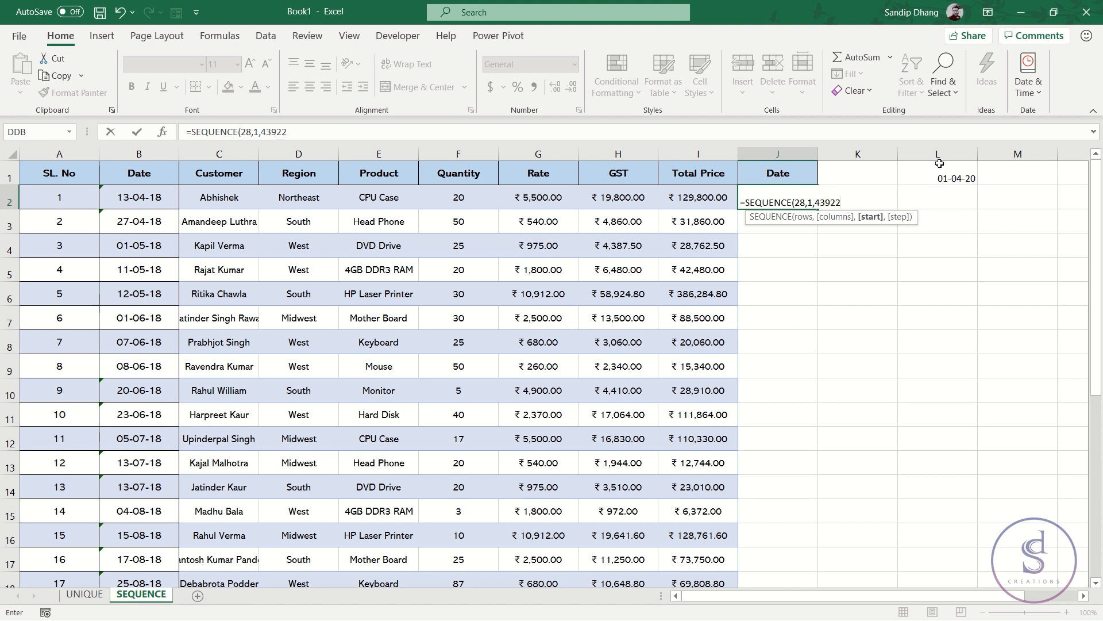
type(",1)")
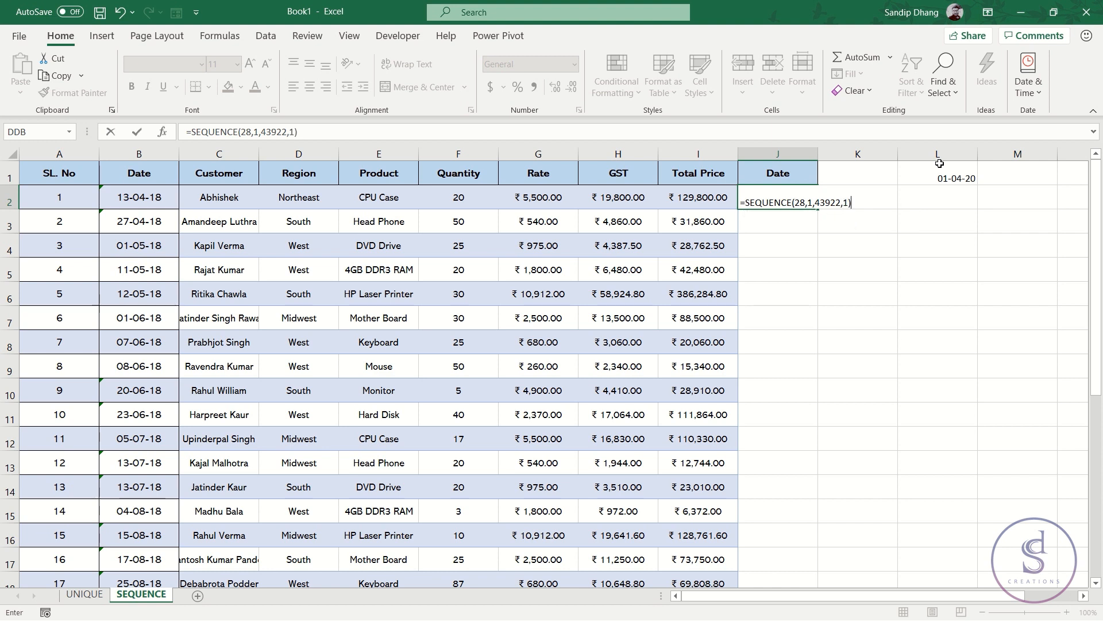
key("Return")
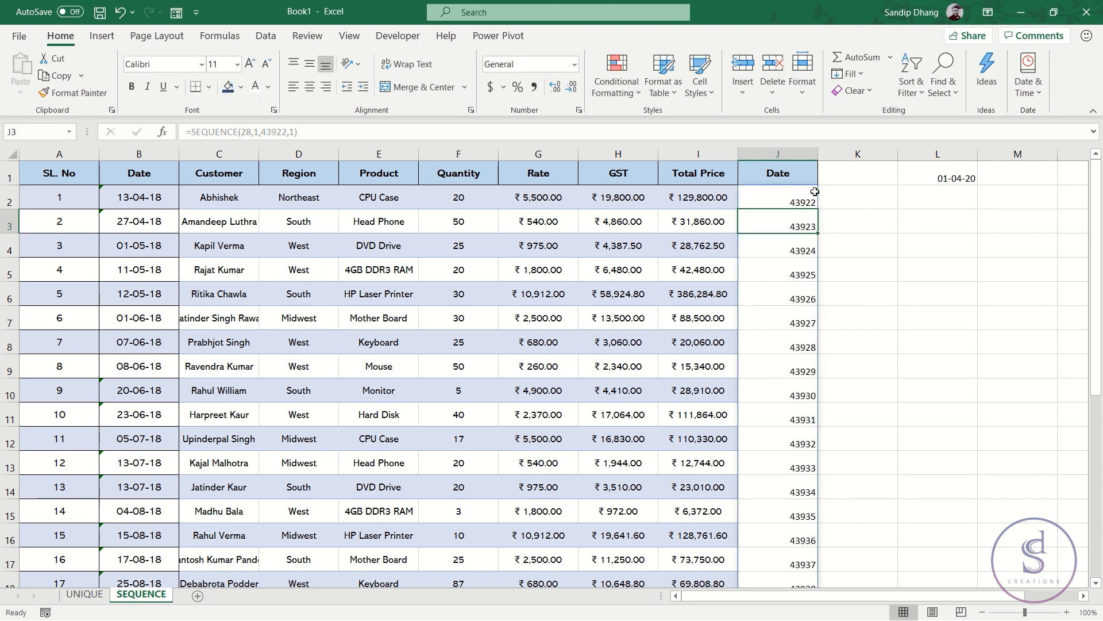
Apply the Short Date format to the whole spilled sequence from J2 down and check the dates through the last row
scroll(814, 235, "down", 5)
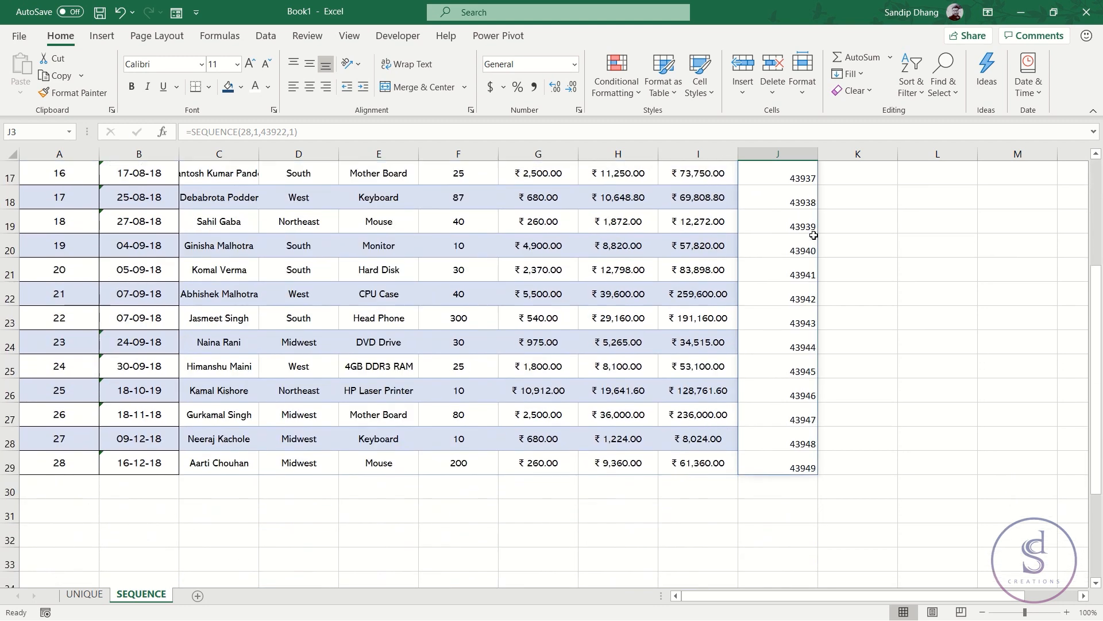
scroll(814, 235, "up", 5)
left_click(807, 204)
key("ctrl+shift+Down")
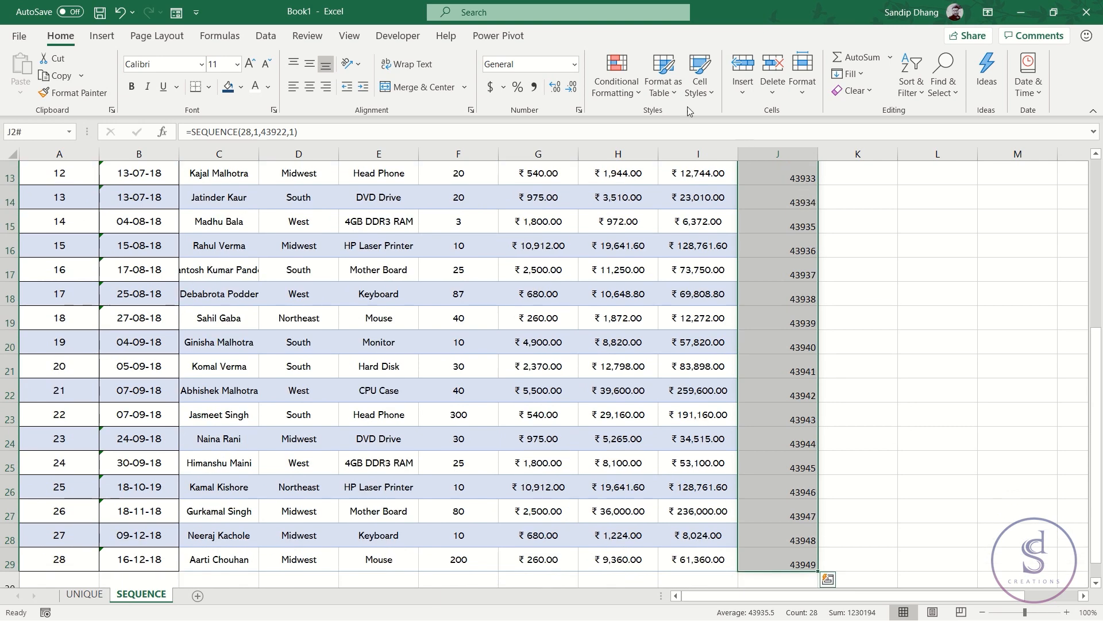
left_click(574, 64)
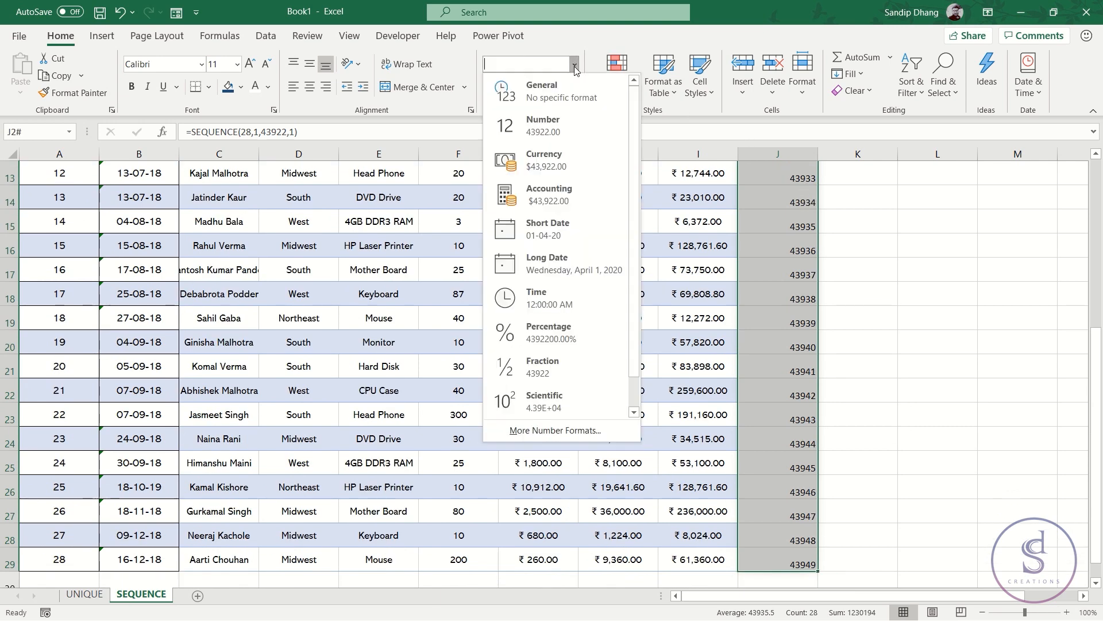
left_click(567, 242)
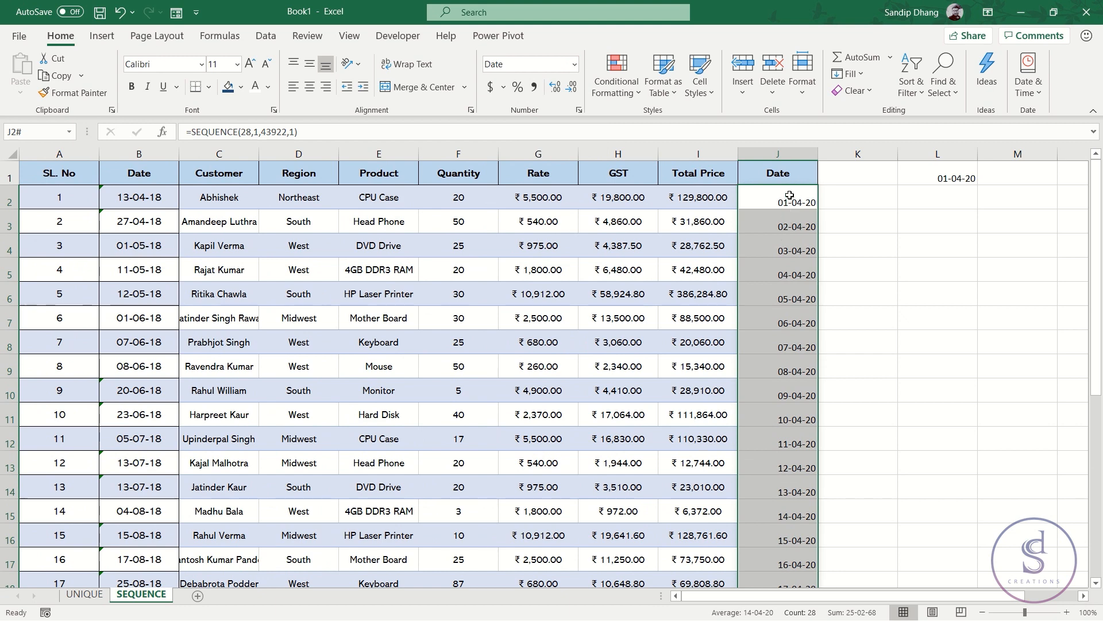
scroll(790, 323, "down", 1)
scroll(790, 323, "down", 3)
scroll(789, 323, "up", 5)
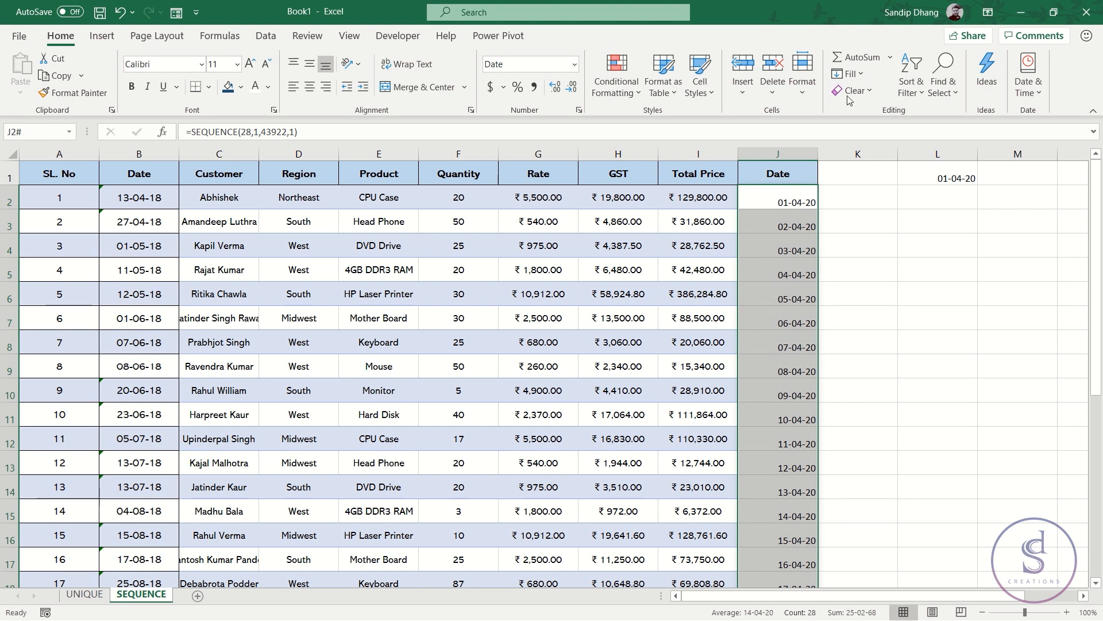
Try to apply the Fill Justify command to the spilled dates in column J
left_click(862, 73)
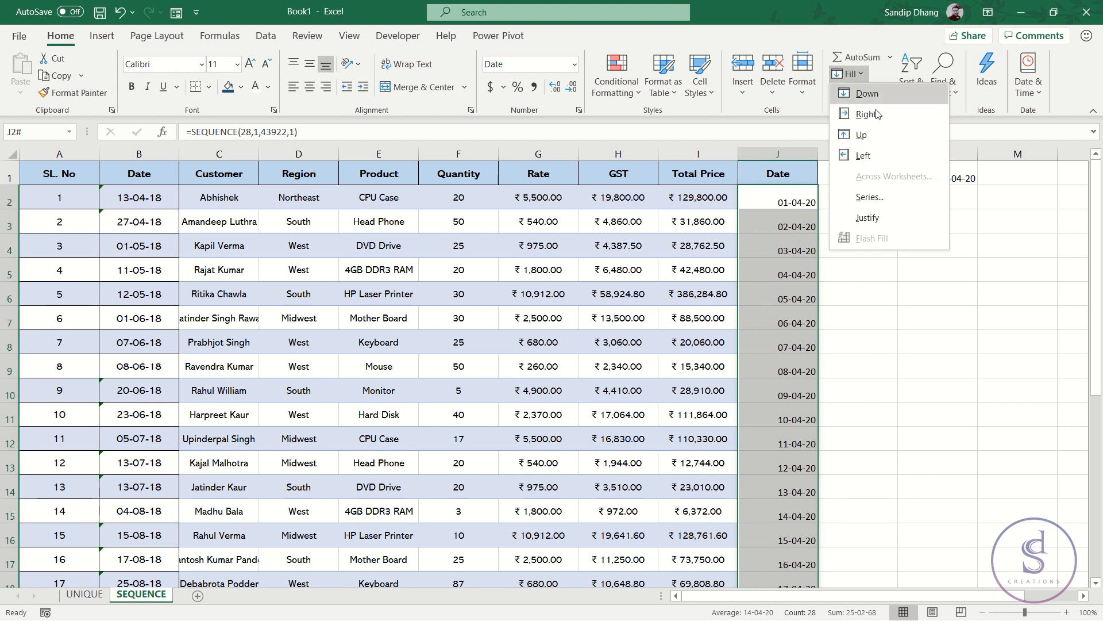
left_click(896, 222)
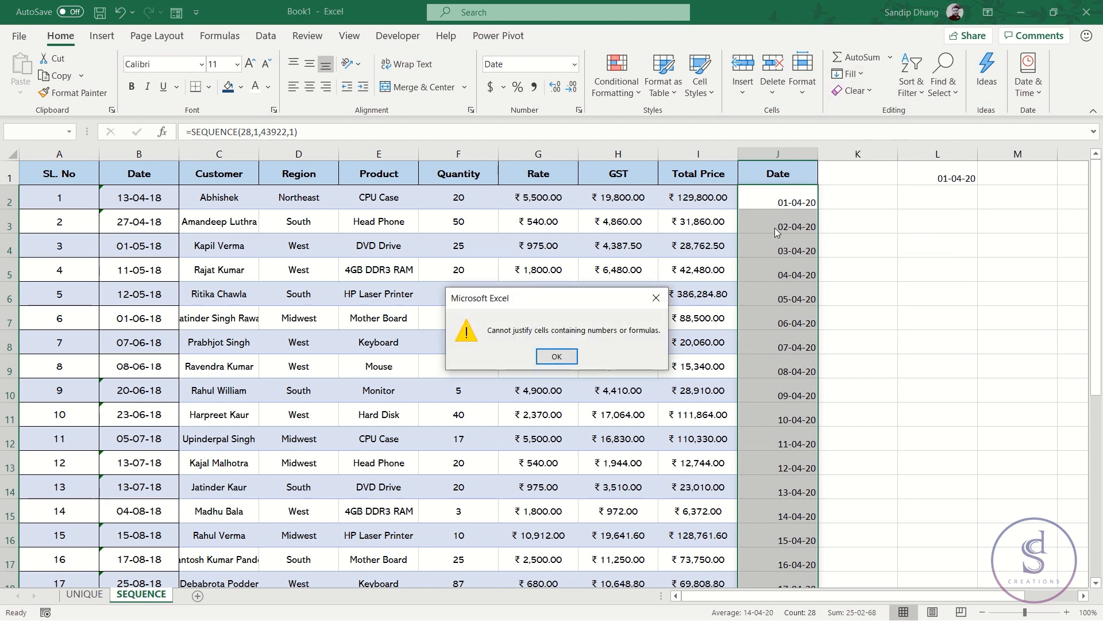
left_click(556, 356)
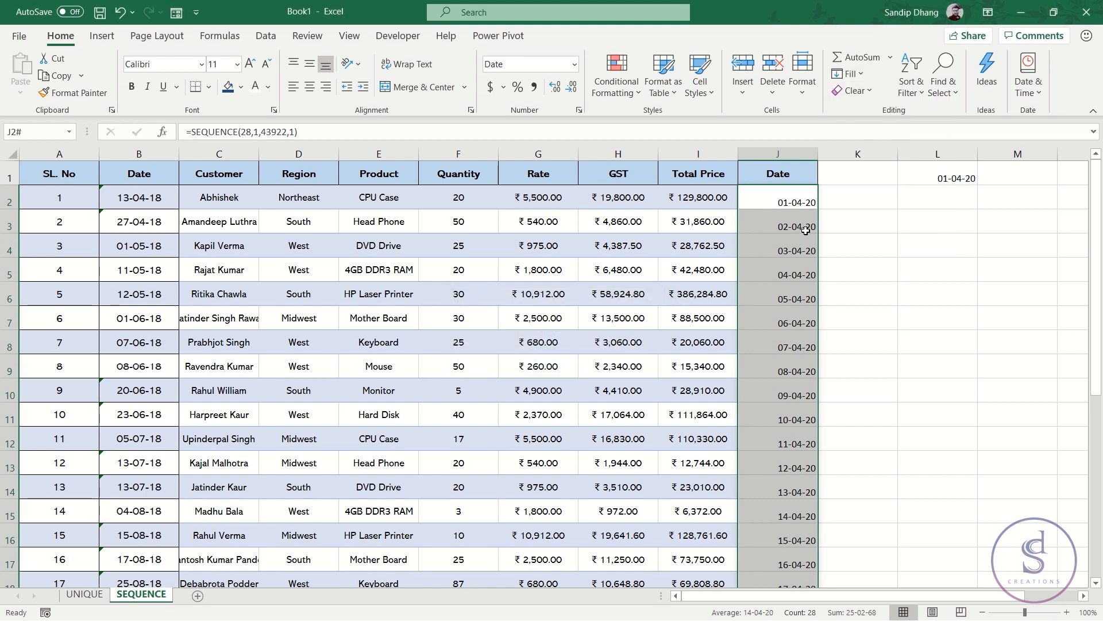
Enter 1 in K2, beside the first generated date
left_click(853, 197)
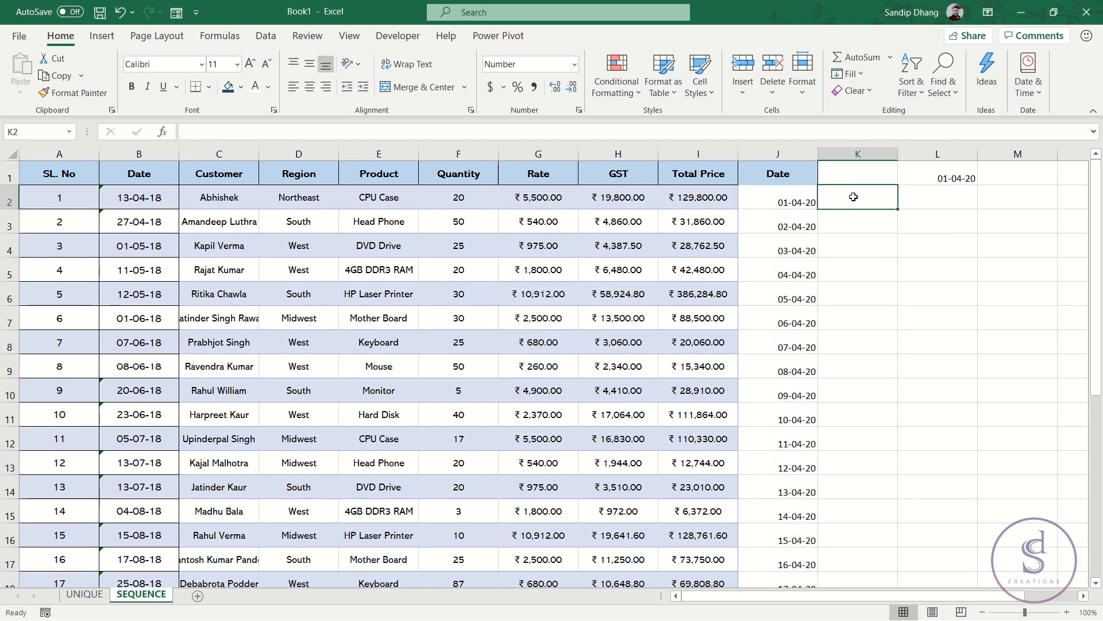
type("1")
key("Return")
Examine the Fill Series options for column K from K2 down, including the Date type and its units, without filling anything
left_click(853, 197)
key("ctrl+shift+Down")
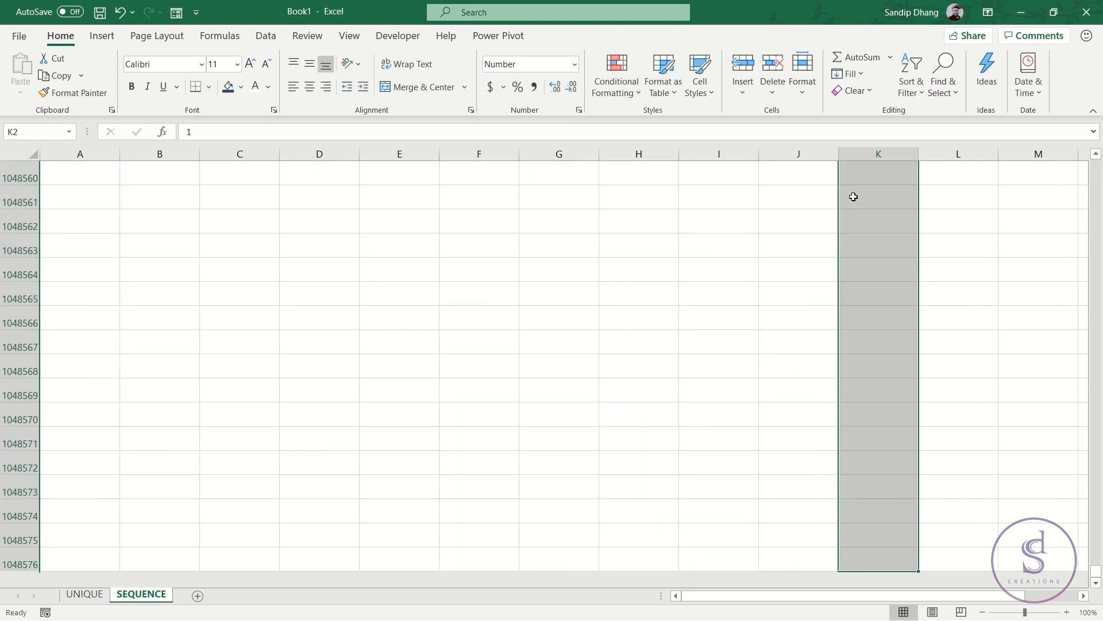
left_click(856, 72)
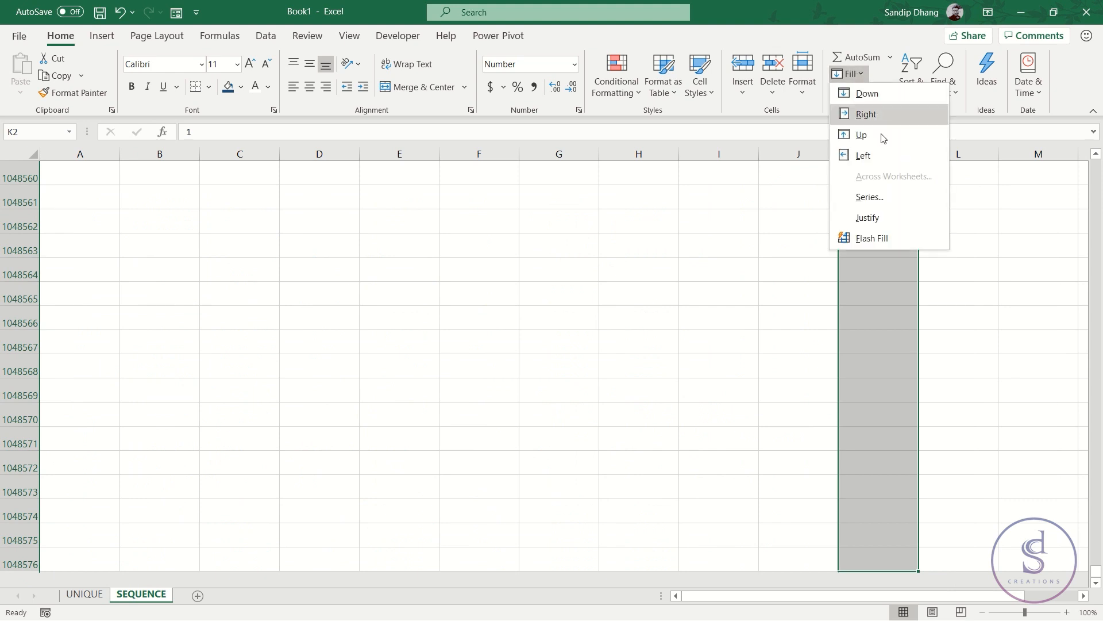
left_click(870, 197)
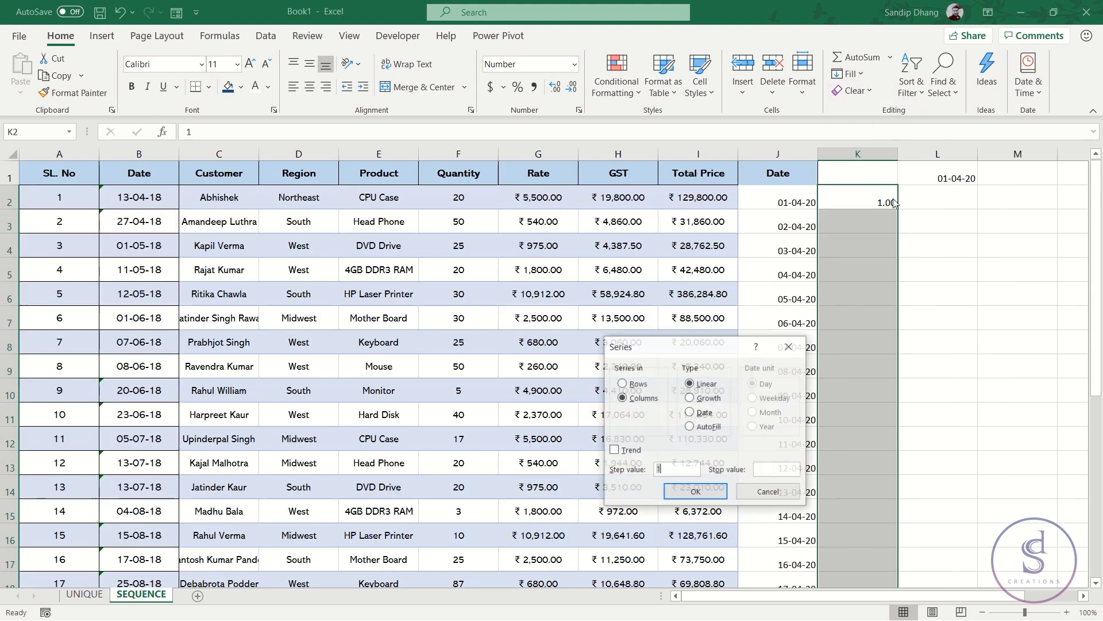
left_click(689, 412)
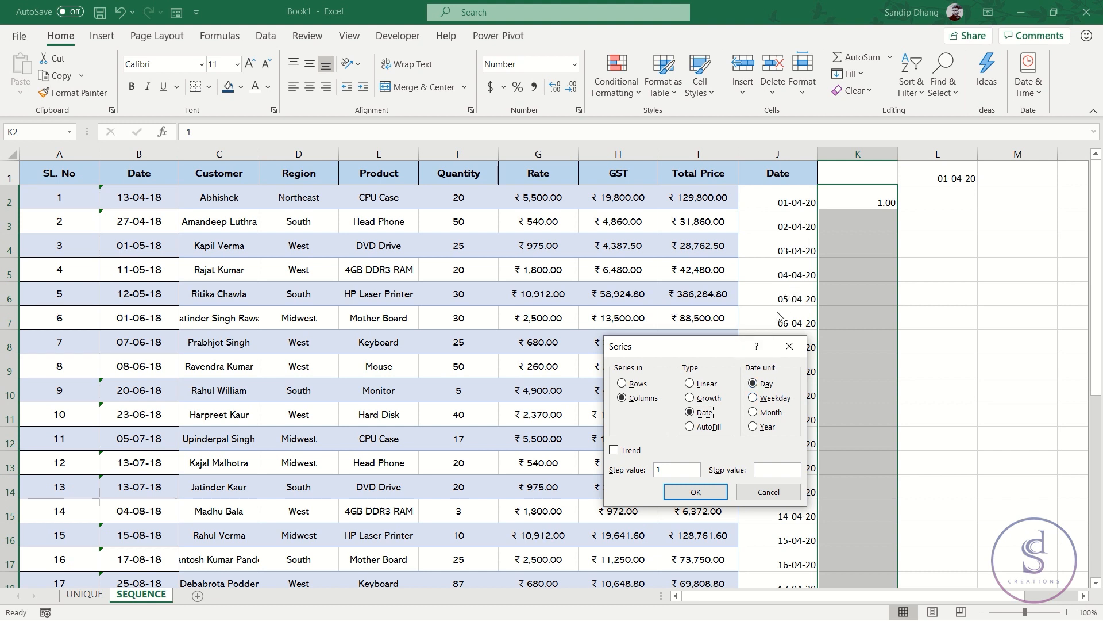
left_click(790, 345)
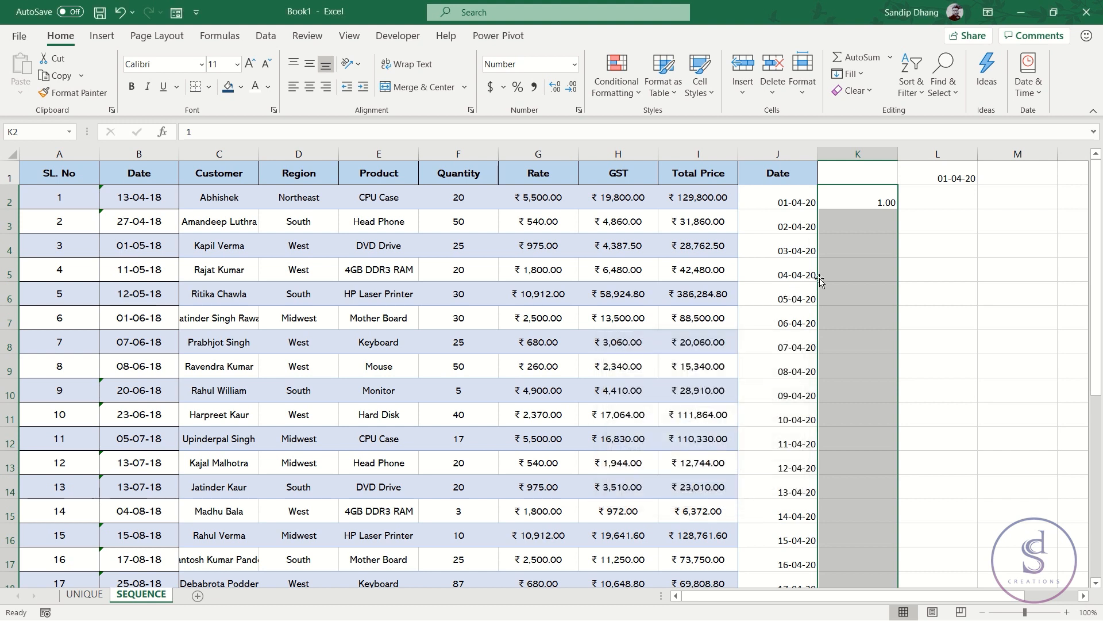
left_click(853, 196)
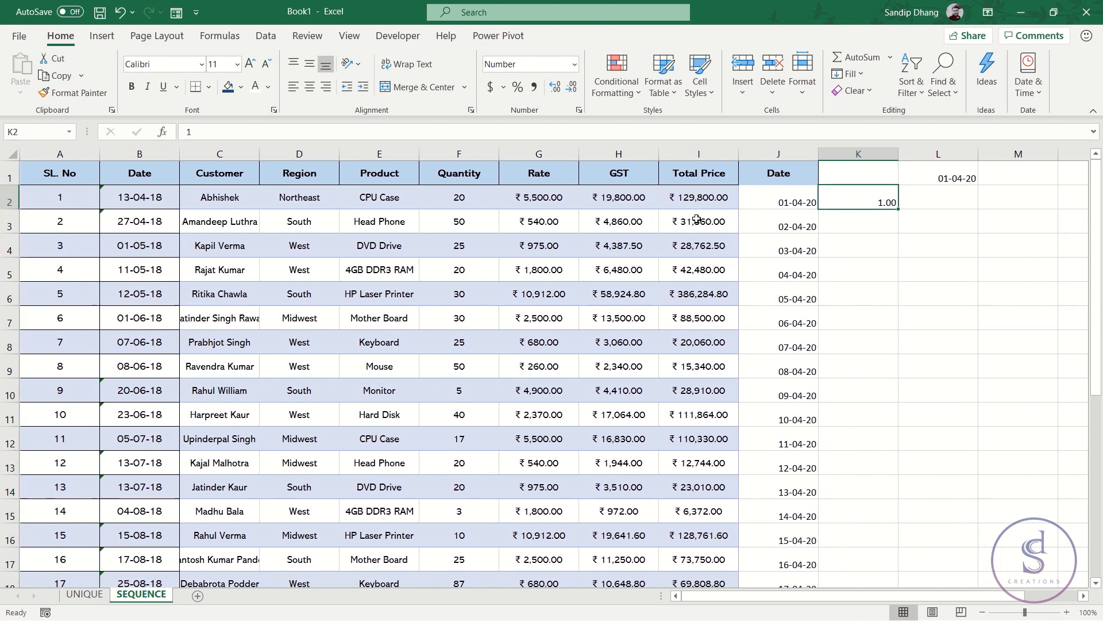
Review the spilled results of the UNIQUE formula at L3 and M3 on the UNIQUE sheet, and return to the SEQUENCE sheet
left_click(90, 594)
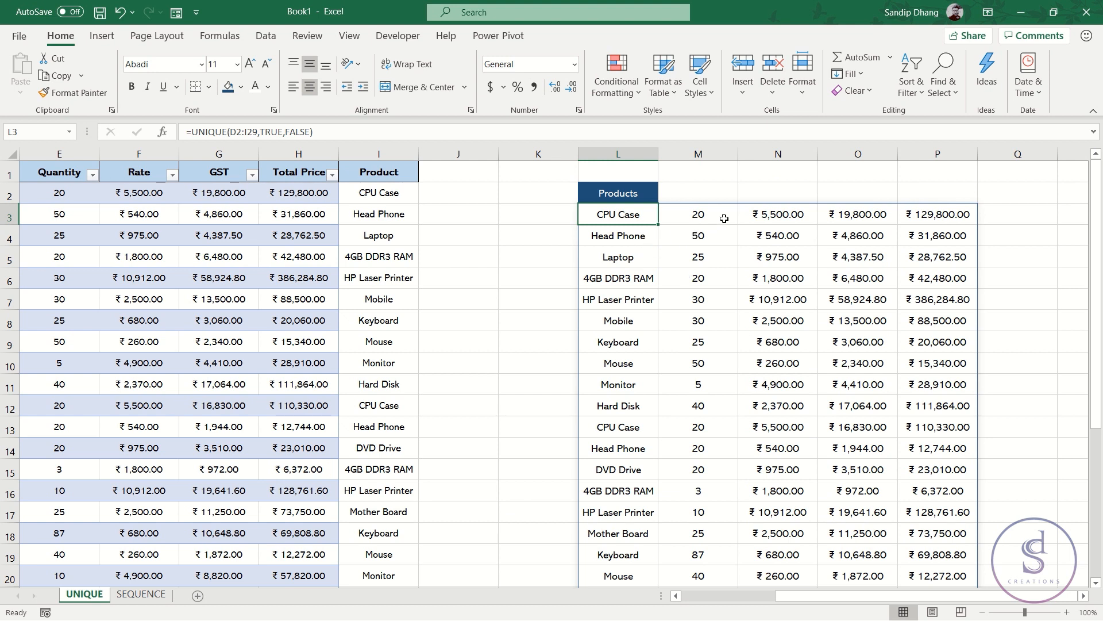
left_click(702, 214)
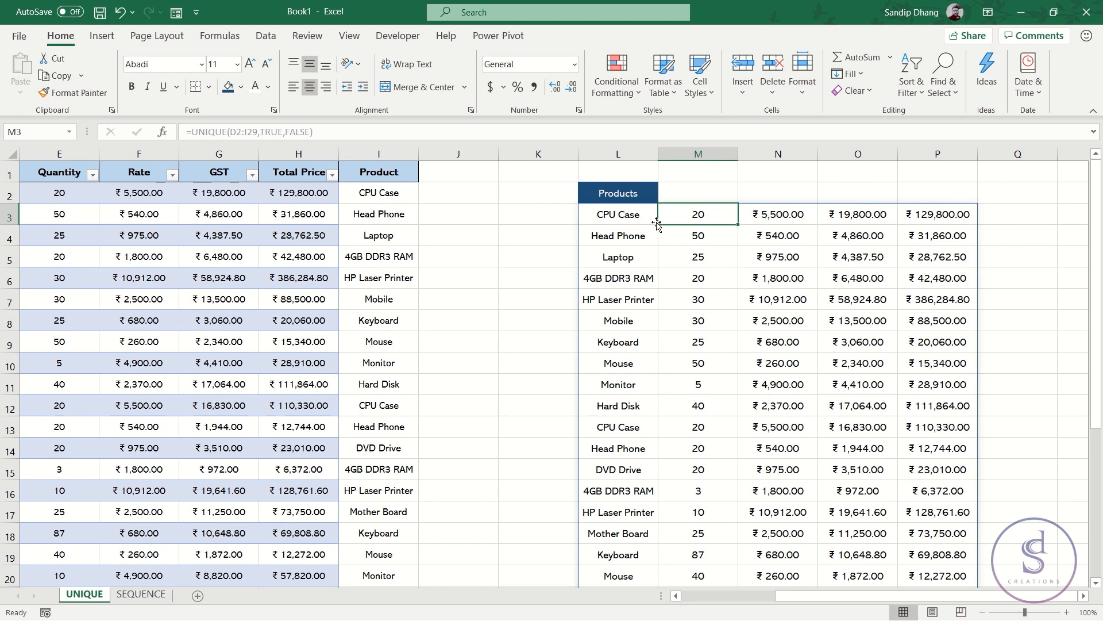
left_click(636, 214)
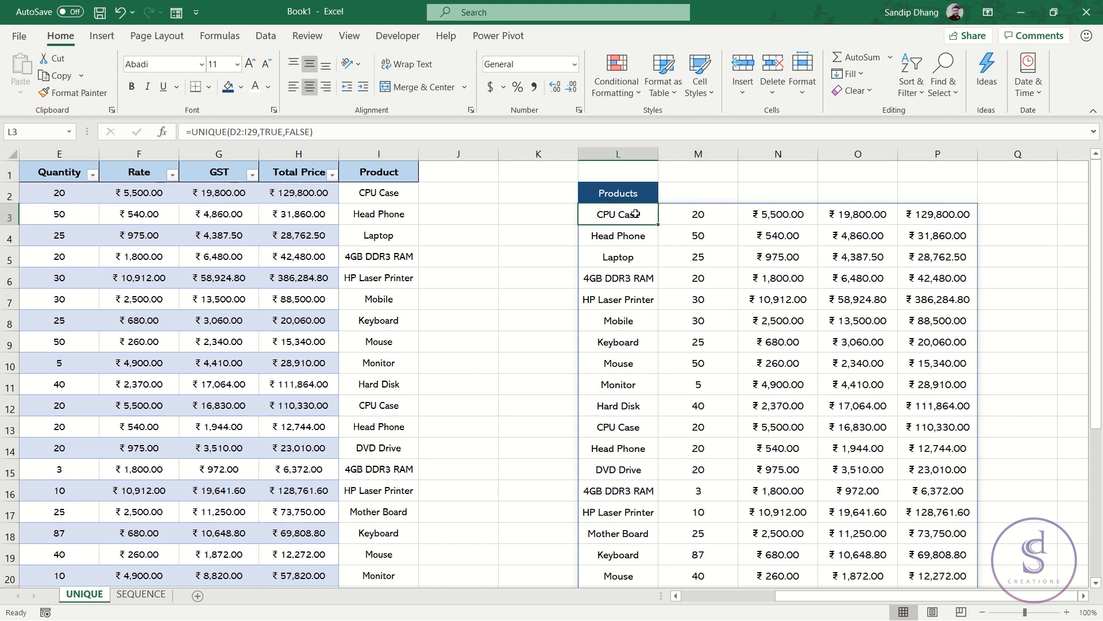
left_click(700, 222)
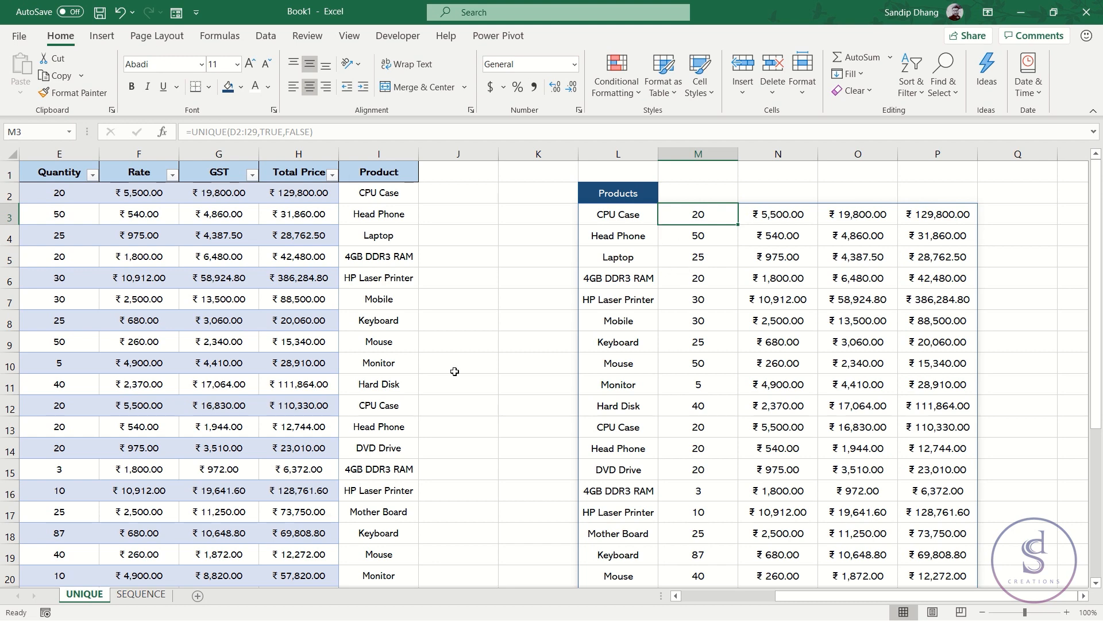
left_click(141, 594)
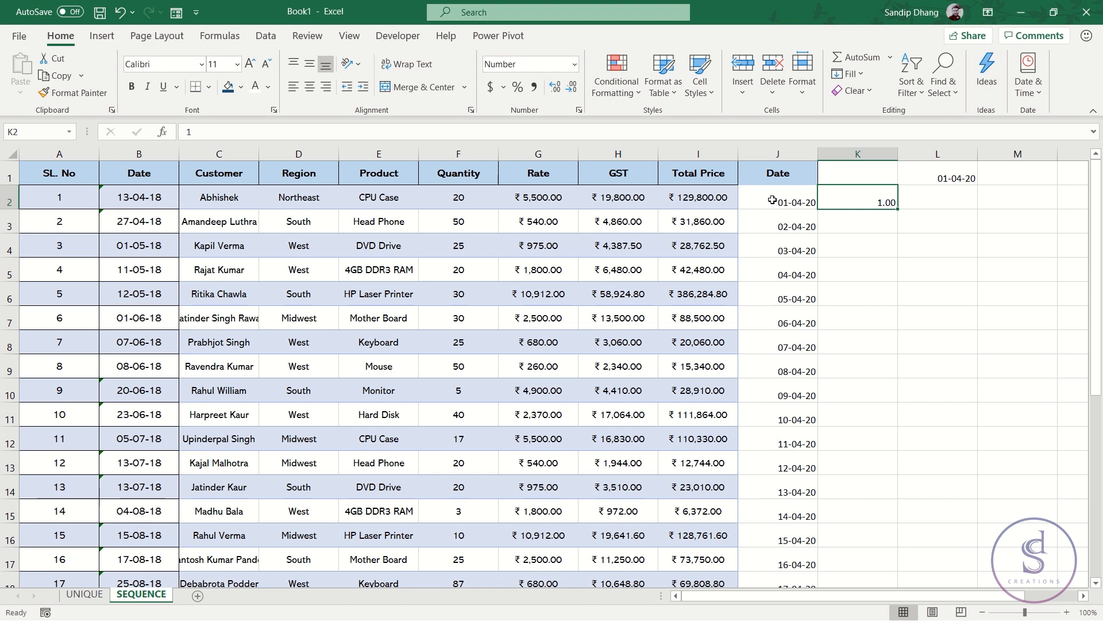
left_click(702, 196)
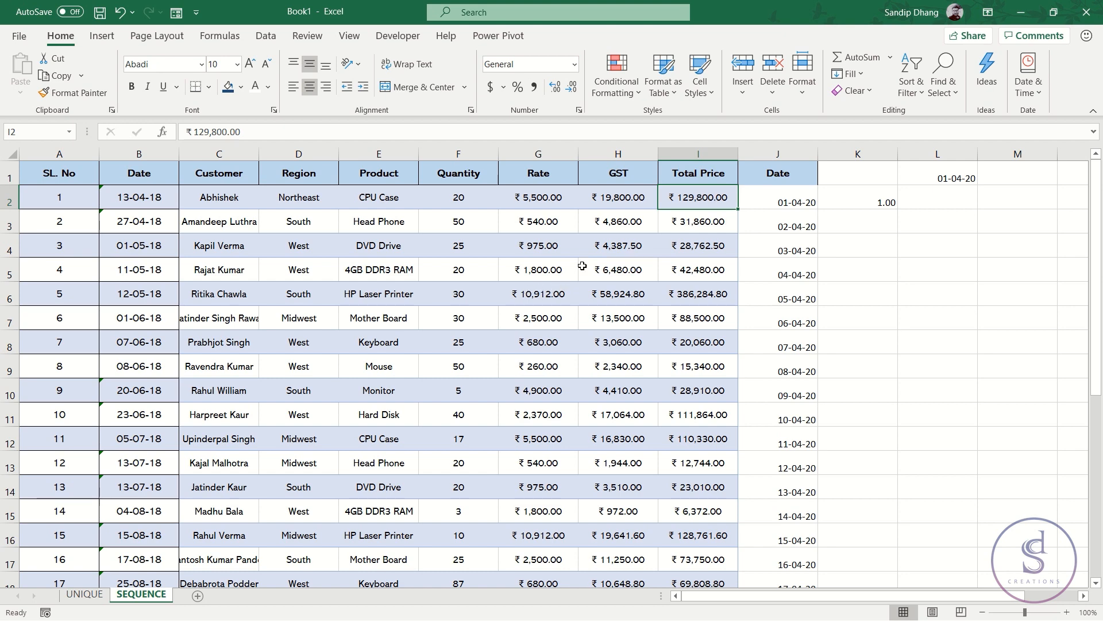
mouse_move(597, 5)
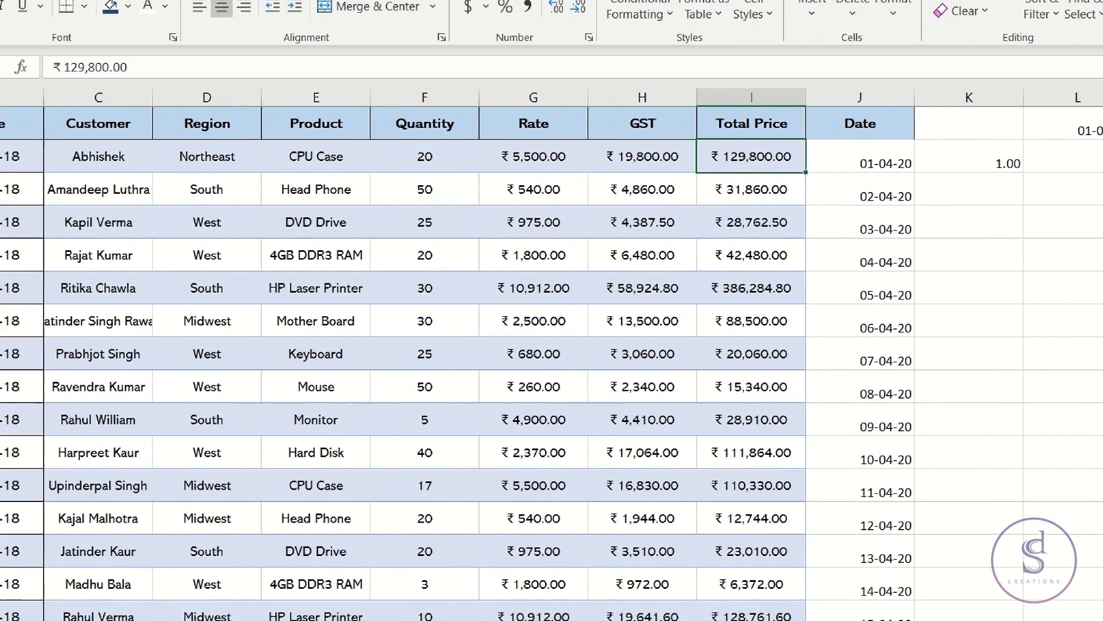